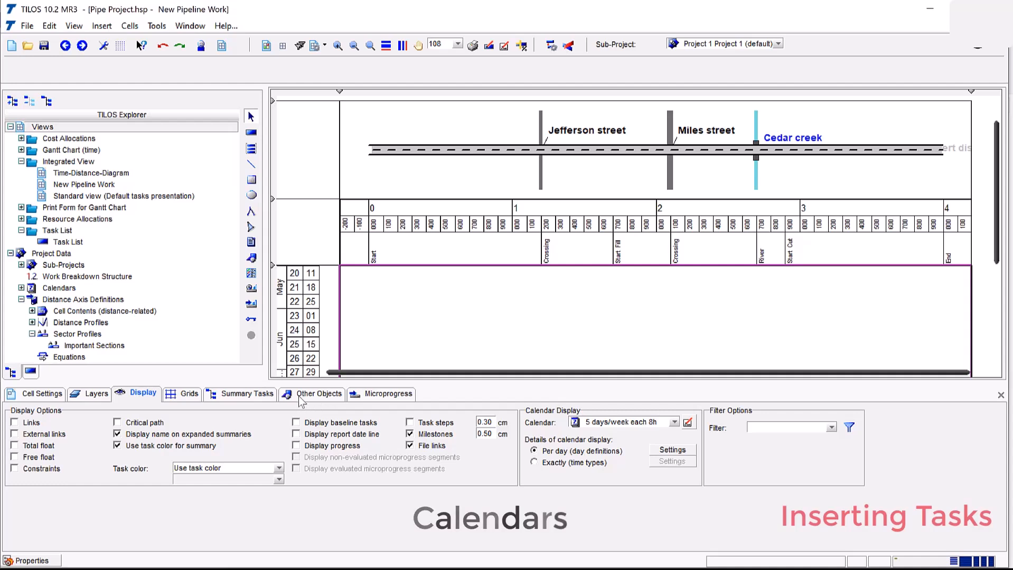
Review the time-distance cell's settings and the calendars available for its calendar display
click(37, 394)
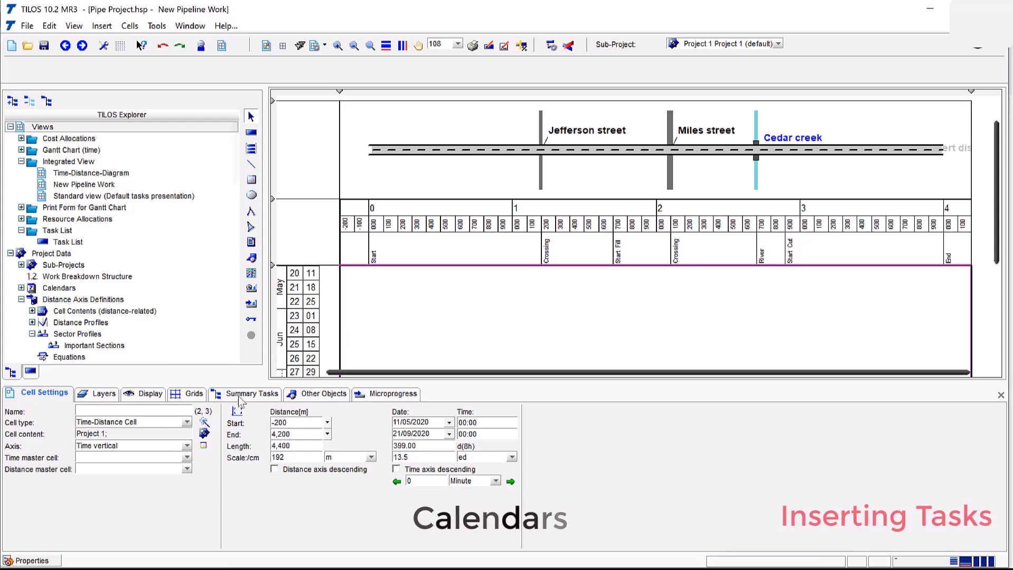
click(157, 396)
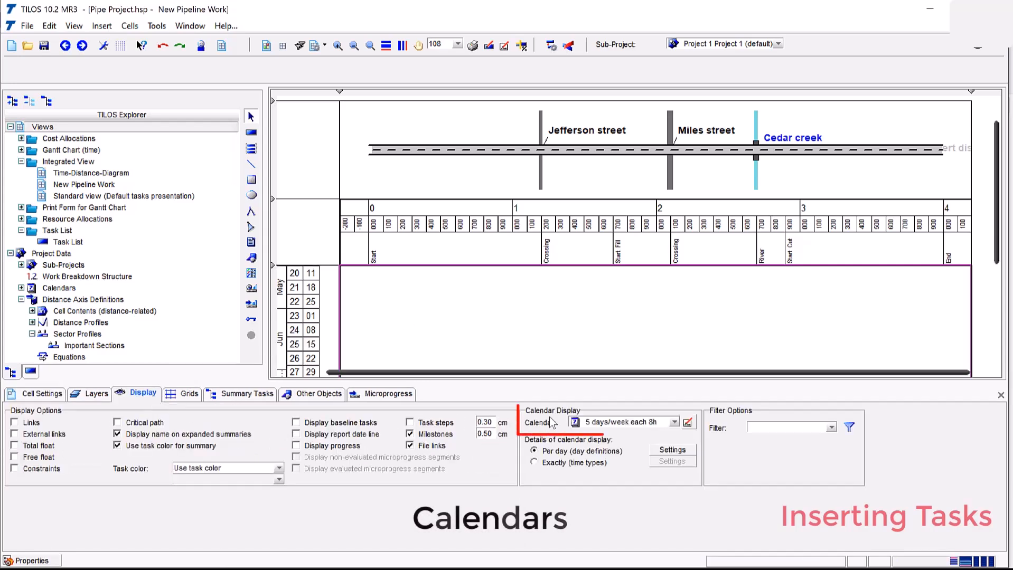
click(676, 423)
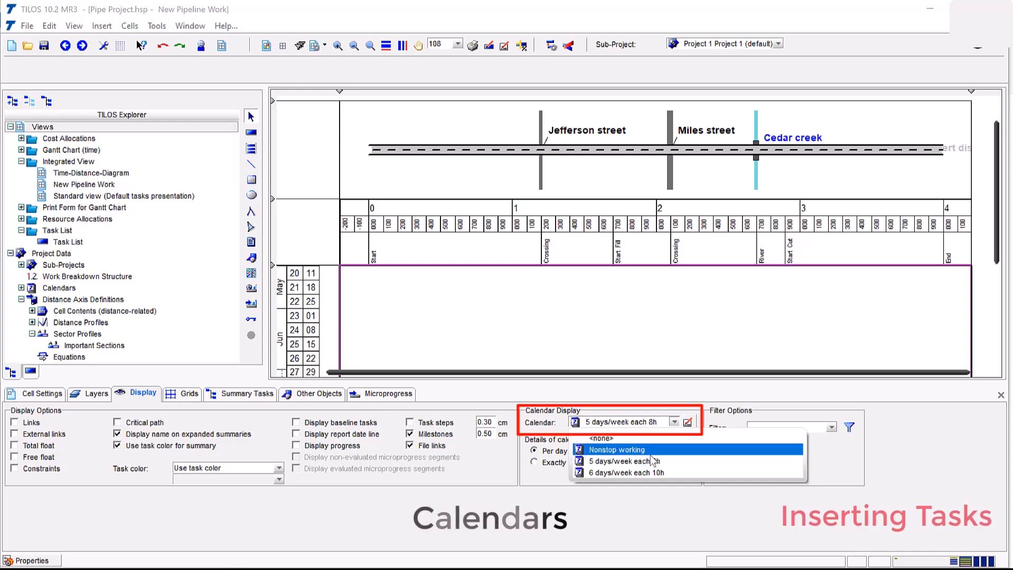
Inspect the 5 days/week each 8h calendar's day definitions, periods, exceptions and holidays, and yearly view, then close it
click(691, 426)
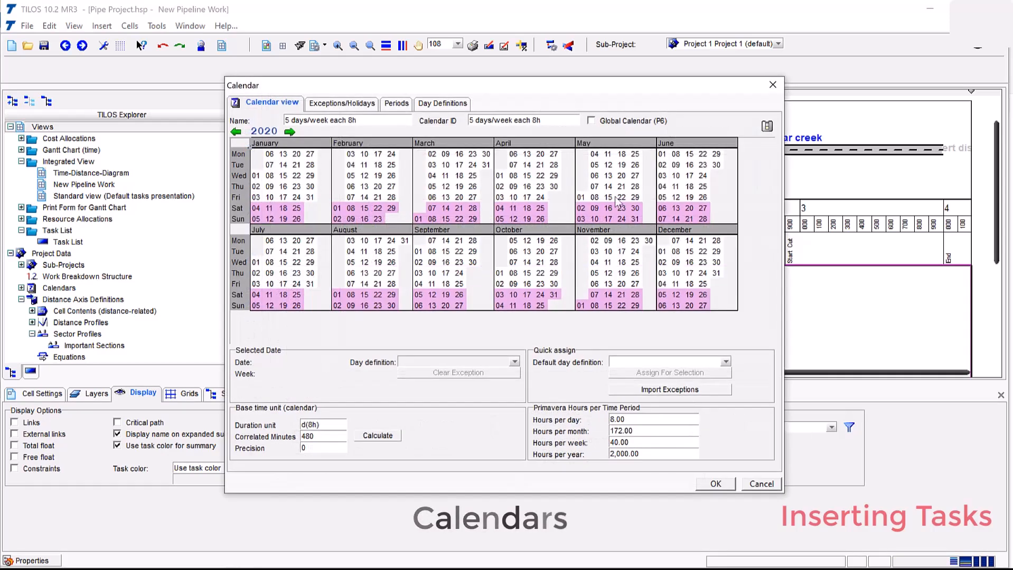
click(428, 104)
click(397, 104)
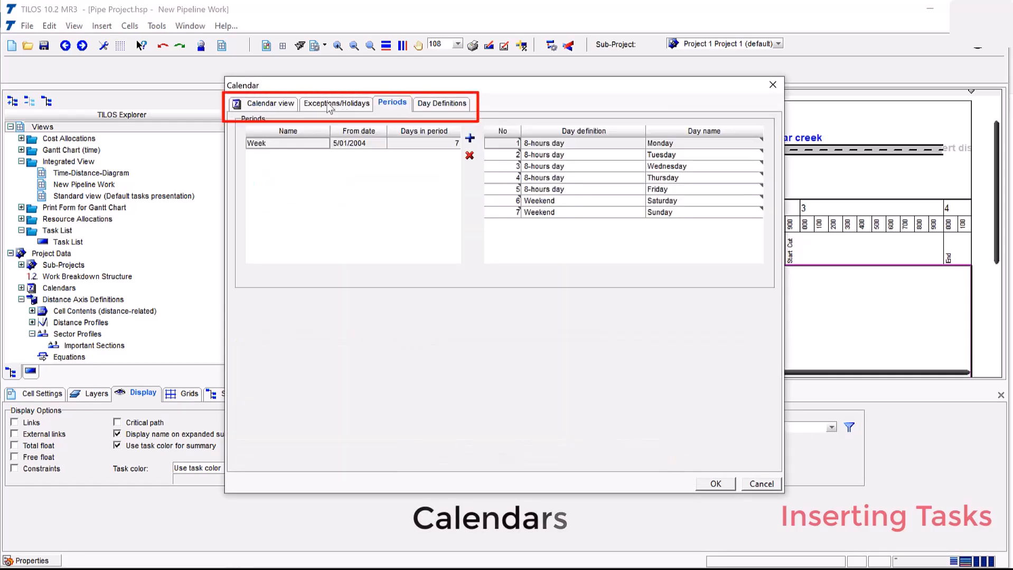
click(342, 103)
click(272, 103)
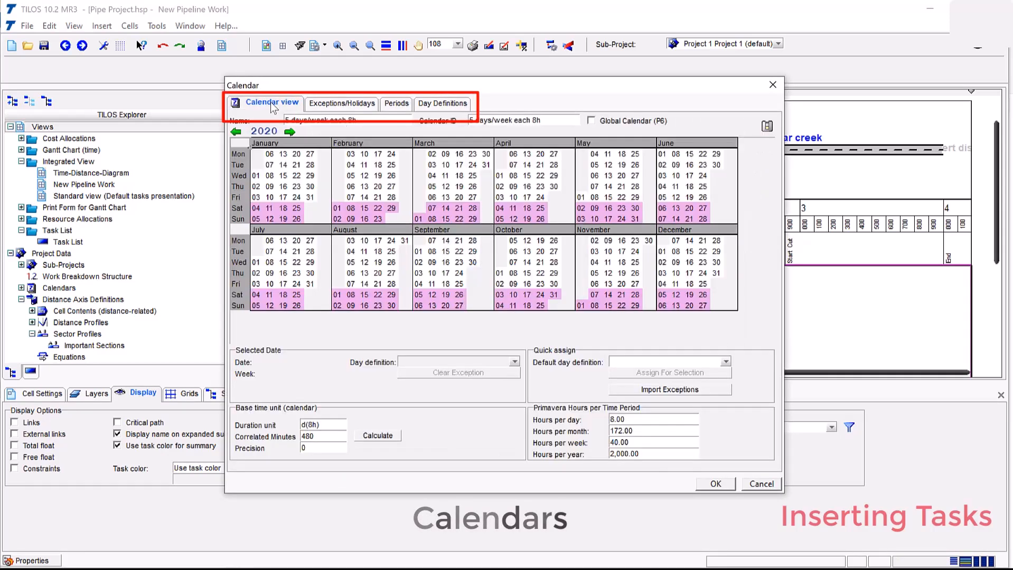
click(725, 484)
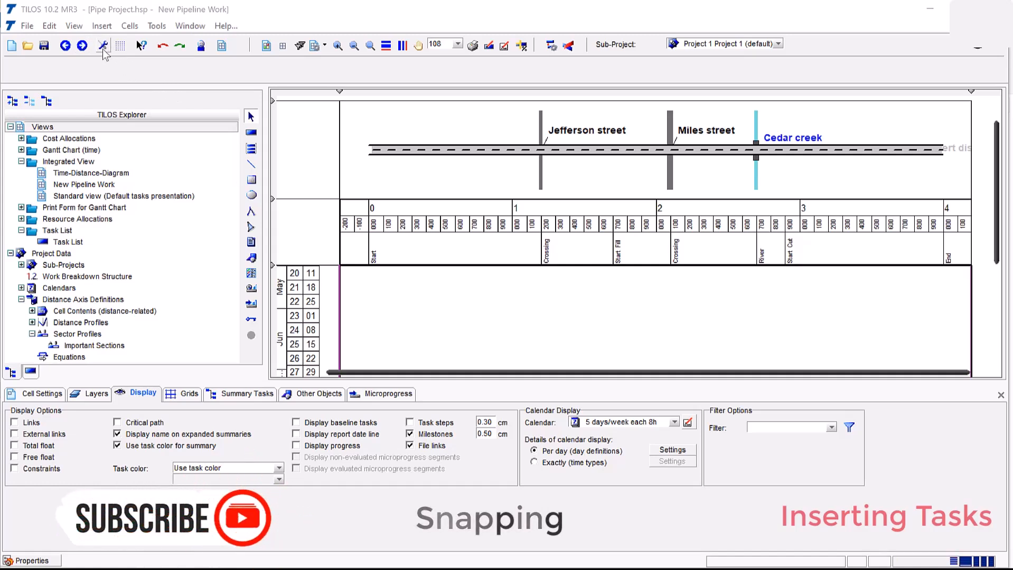
Examine the project's snapping options, including the time units offered for unscaled objects and object snapping, and close the options
click(153, 26)
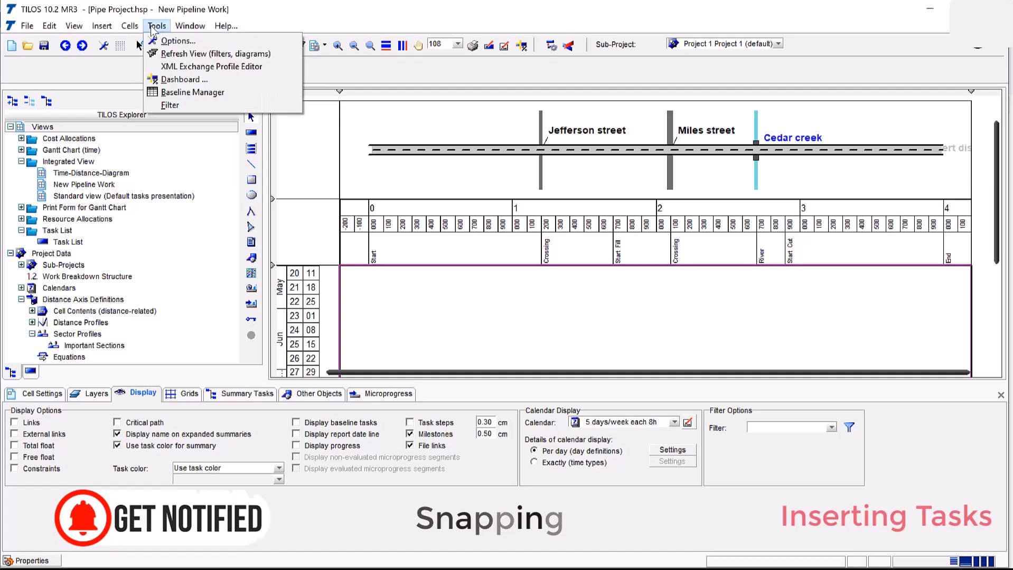
click(174, 41)
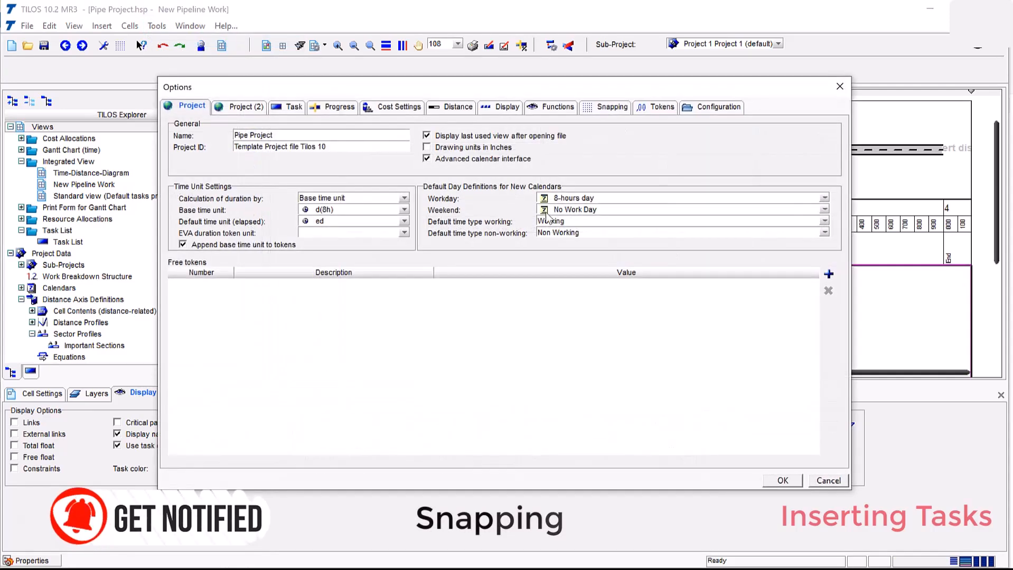
click(608, 108)
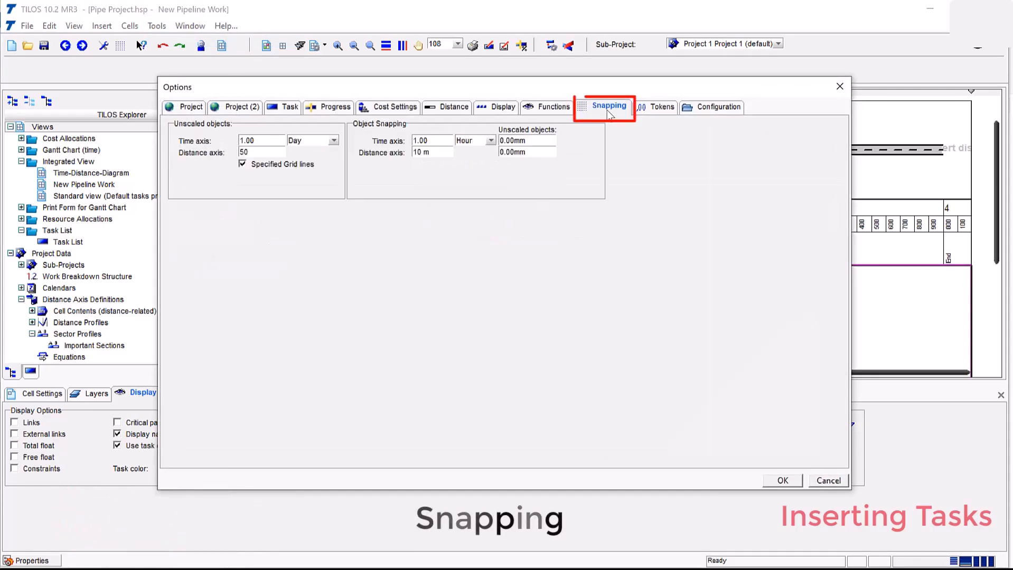
click(333, 140)
click(303, 182)
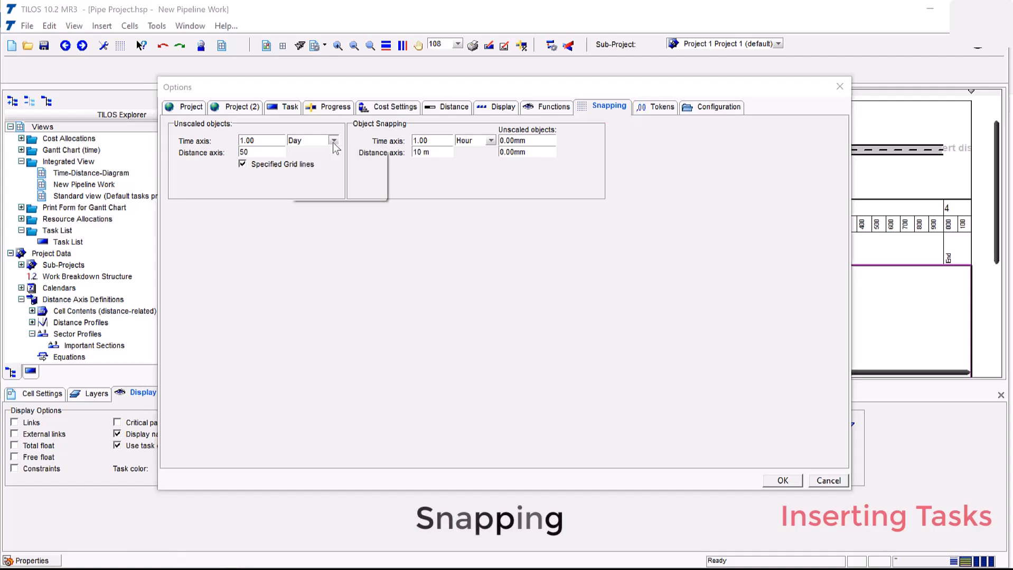
click(491, 141)
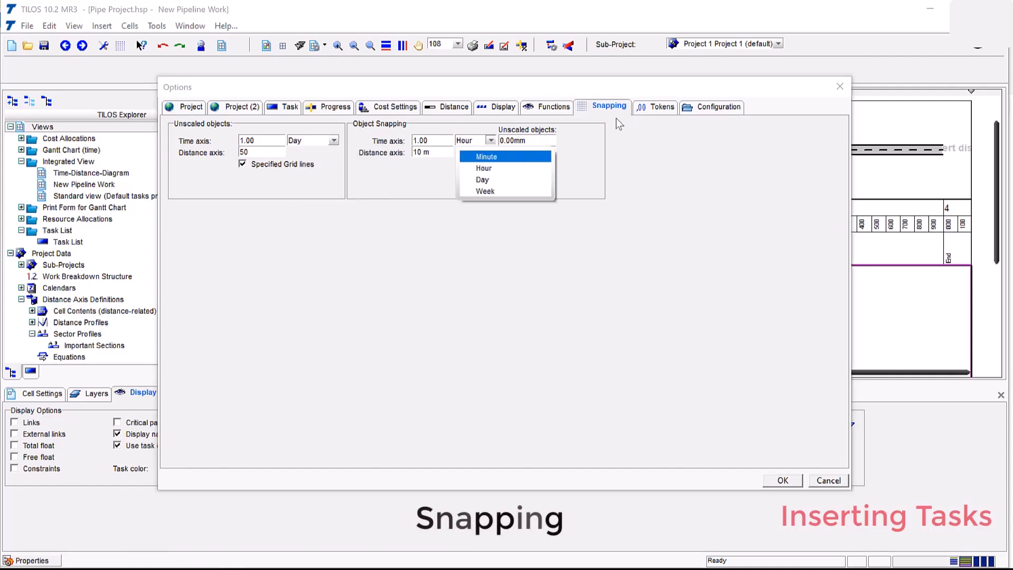
click(696, 130)
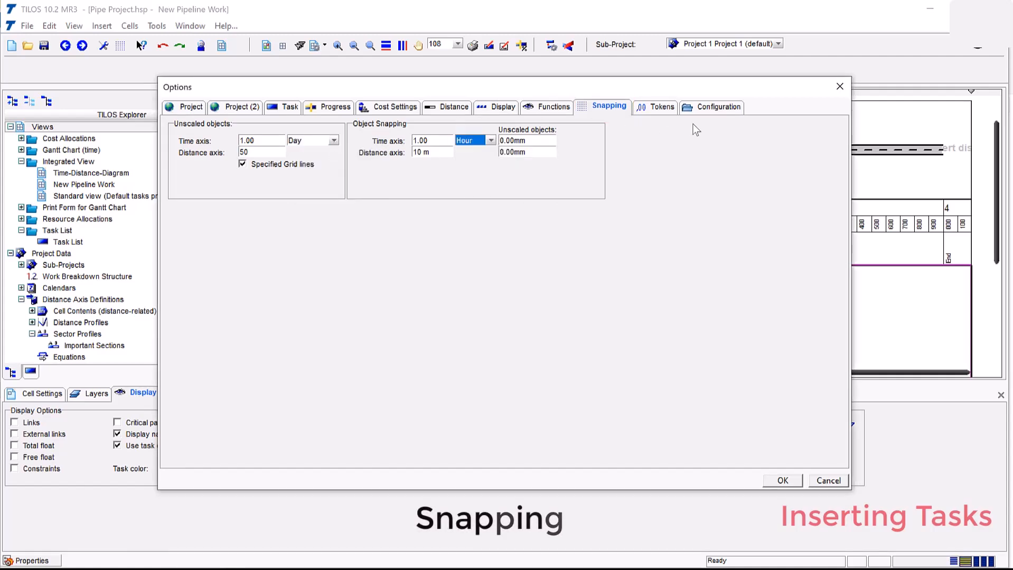
click(780, 480)
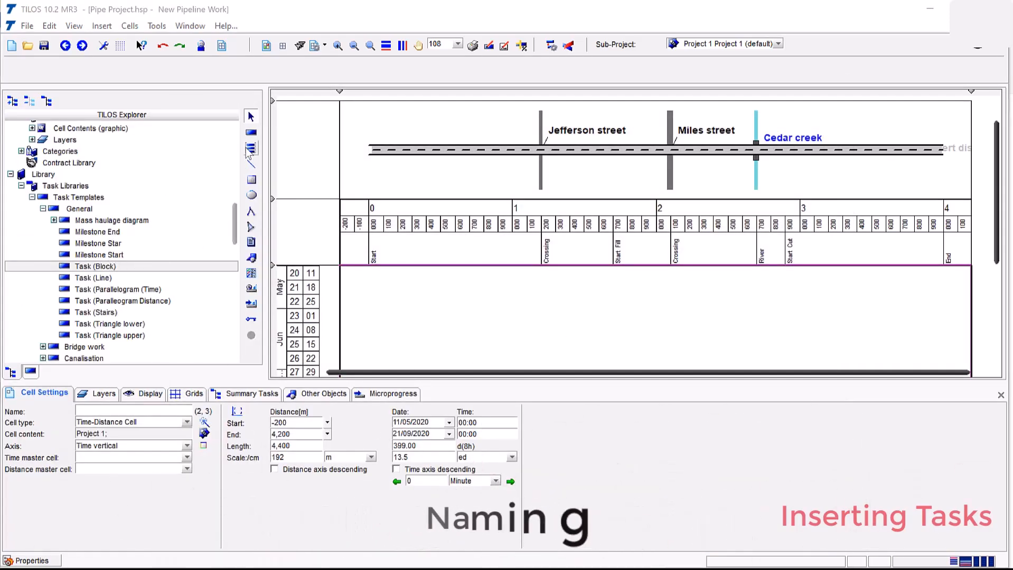
Draw a block task from about 50 to 700 m, spanning 18/05/2020 to 4/06/2020, and name it Task 1
click(252, 133)
drag(376, 282, 469, 316)
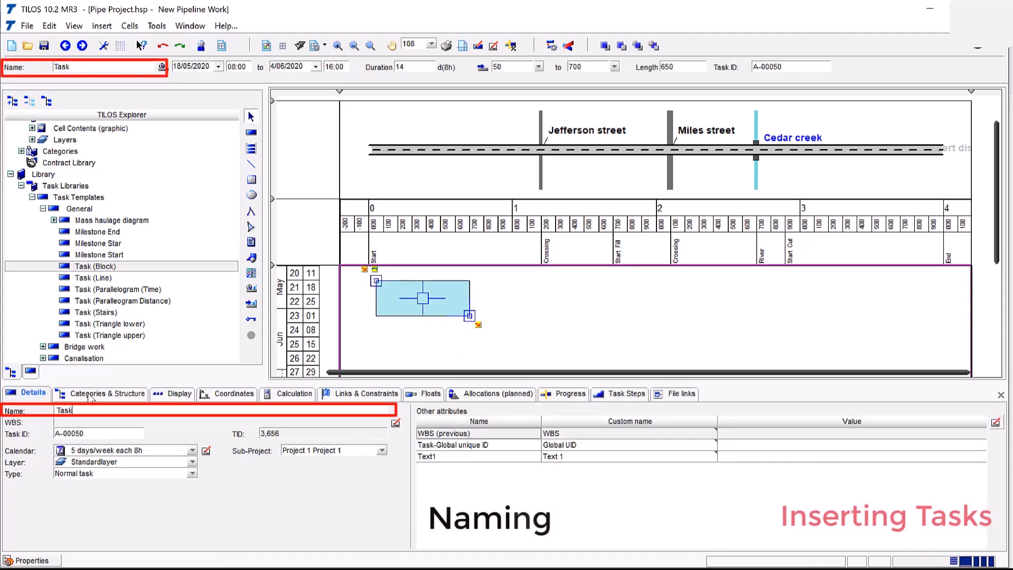
click(87, 67)
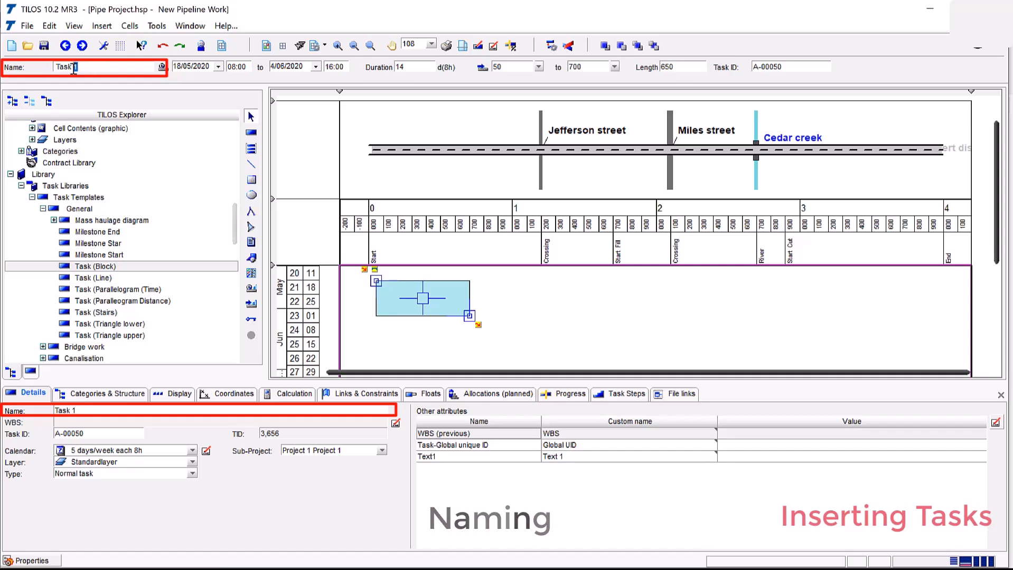
Rename the block task as Task 2 and deselect it
click(73, 68)
text(2)
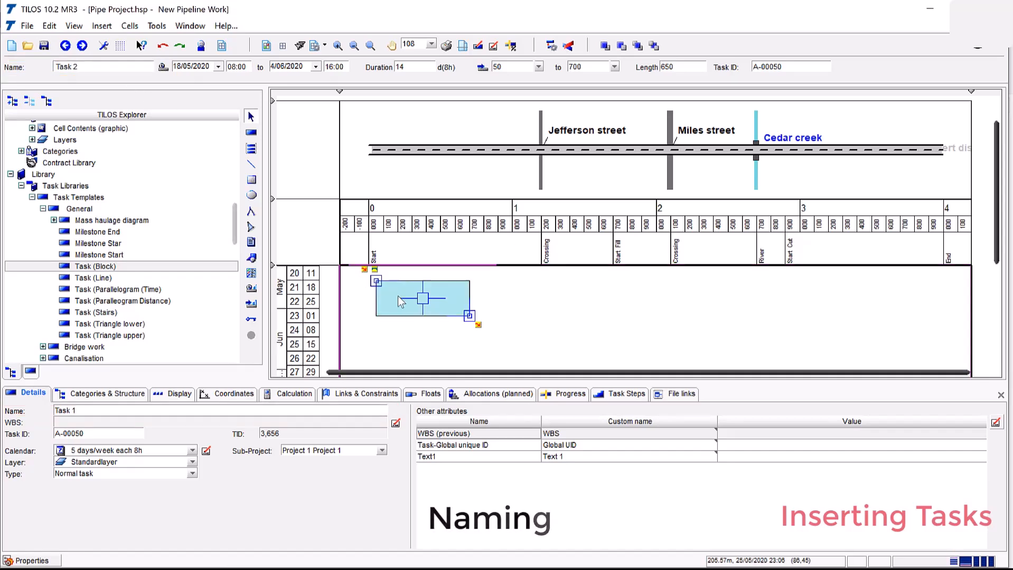
click(386, 319)
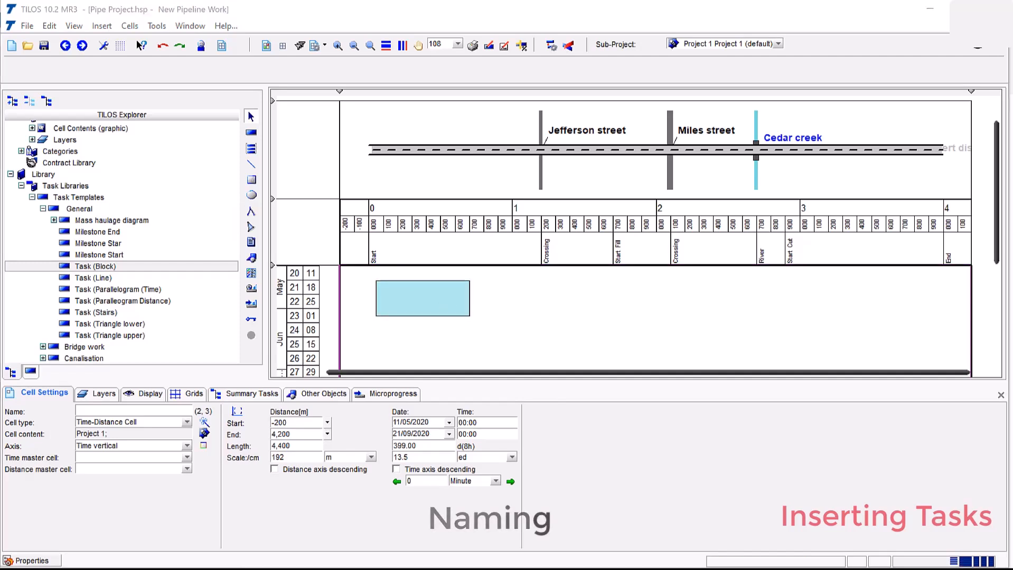
Review the cell's layer visibility and default settings, and the layers that can be assigned to Task 2
click(111, 393)
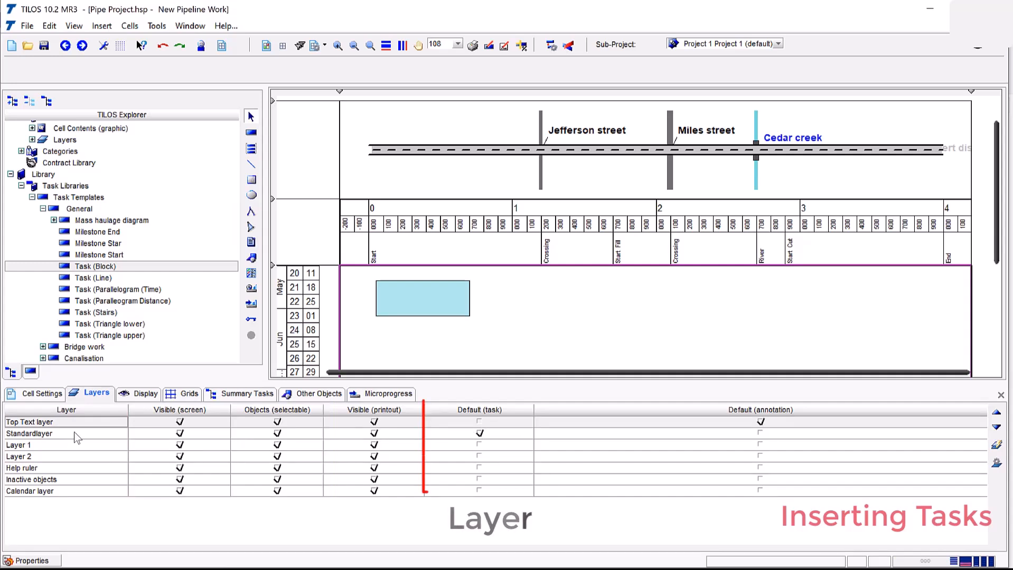
click(426, 299)
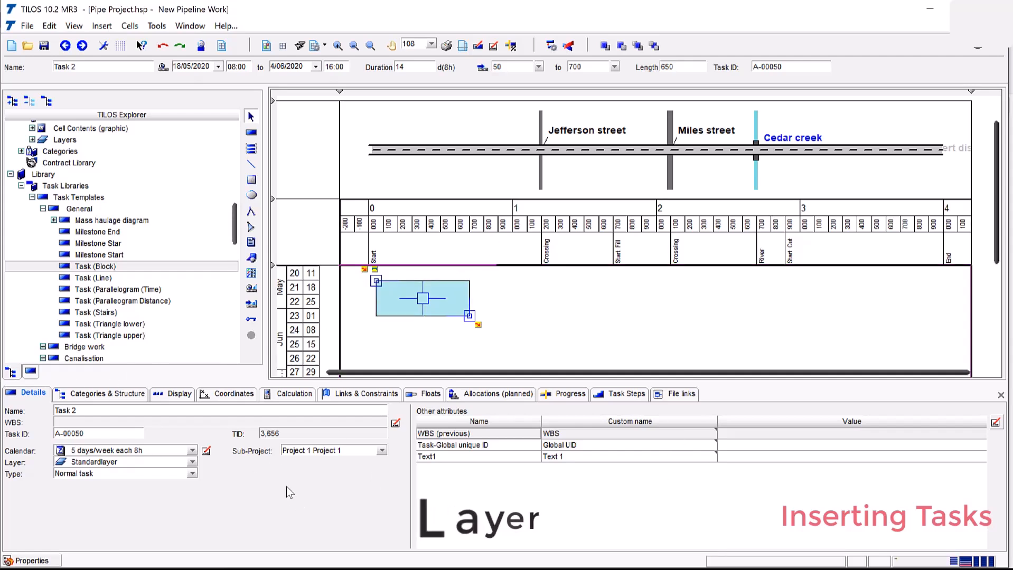
click(192, 464)
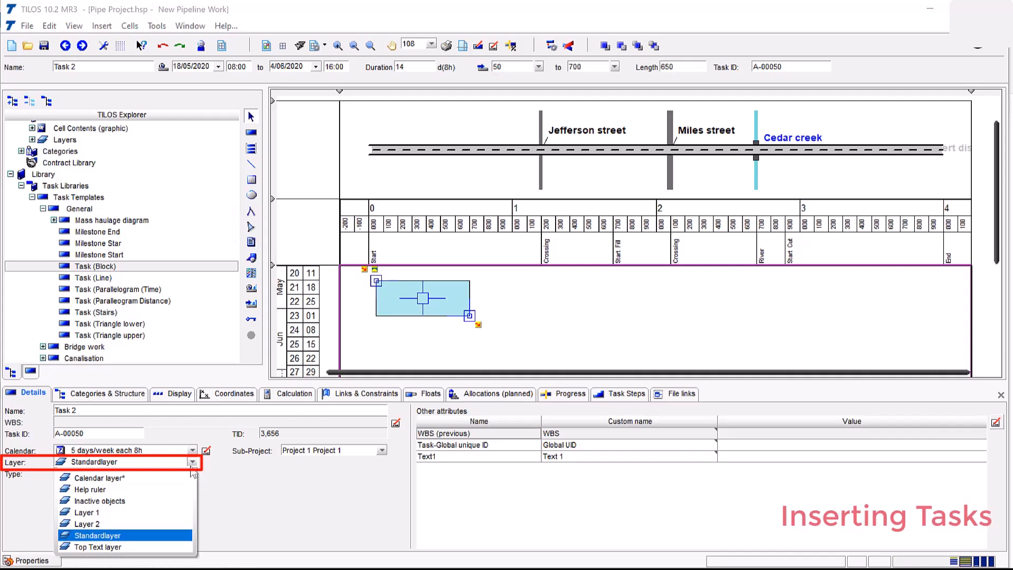
click(250, 481)
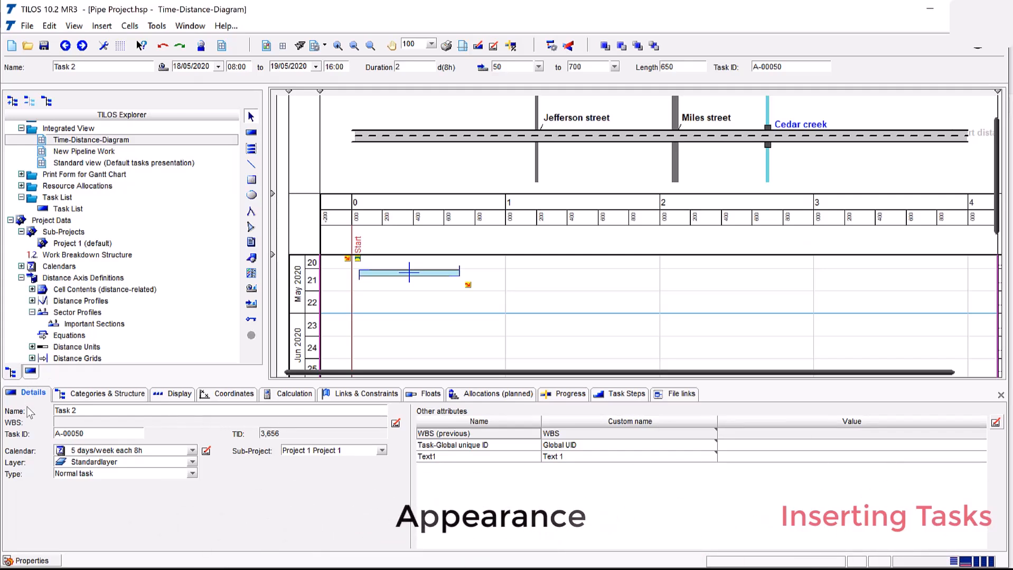
Inspect Task 2's display settings and its display type choices
click(177, 394)
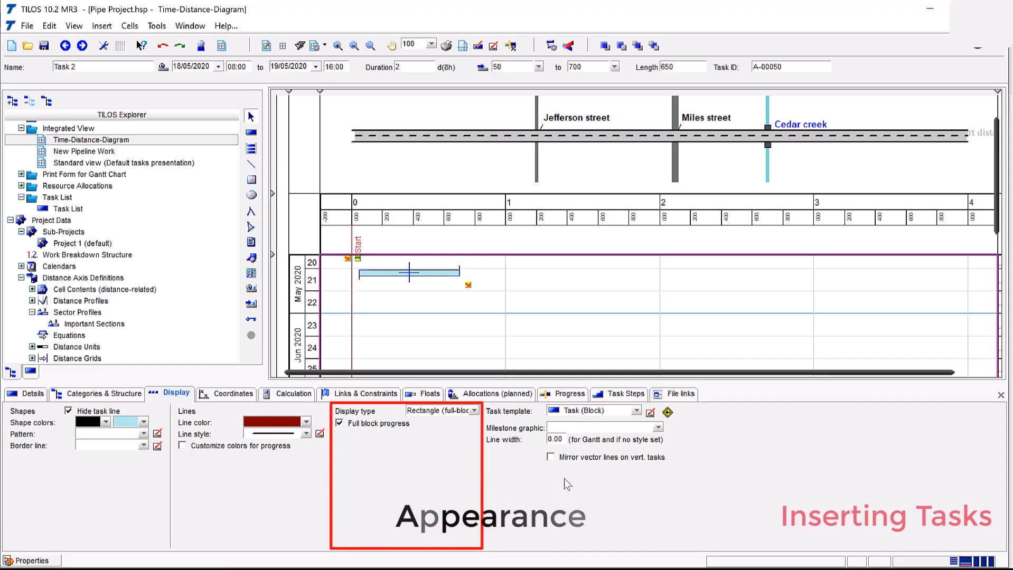
click(472, 411)
click(472, 412)
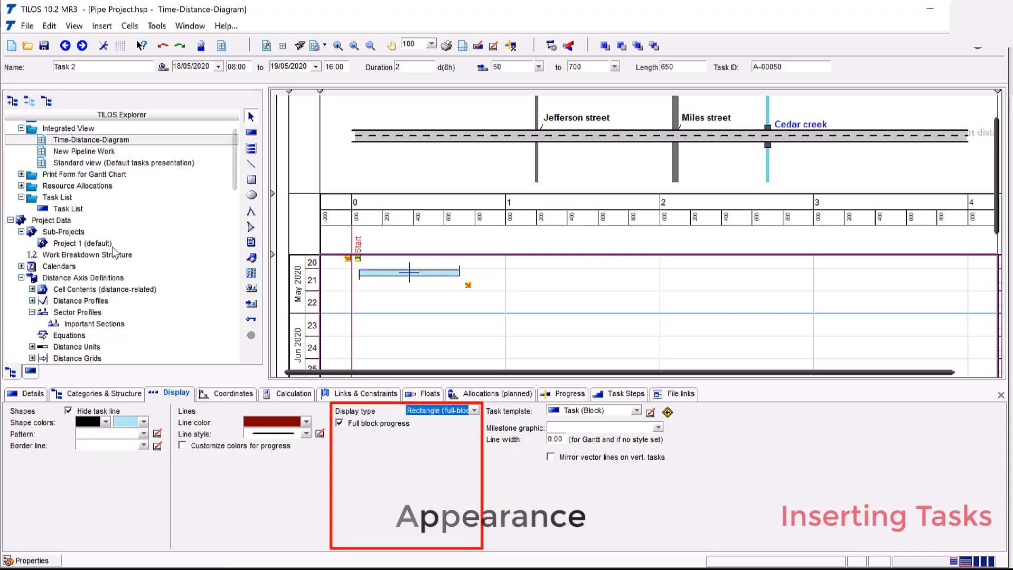
Check the details of the default sub-project Project 1 without changing them, and view the sub-projects list
click(113, 248)
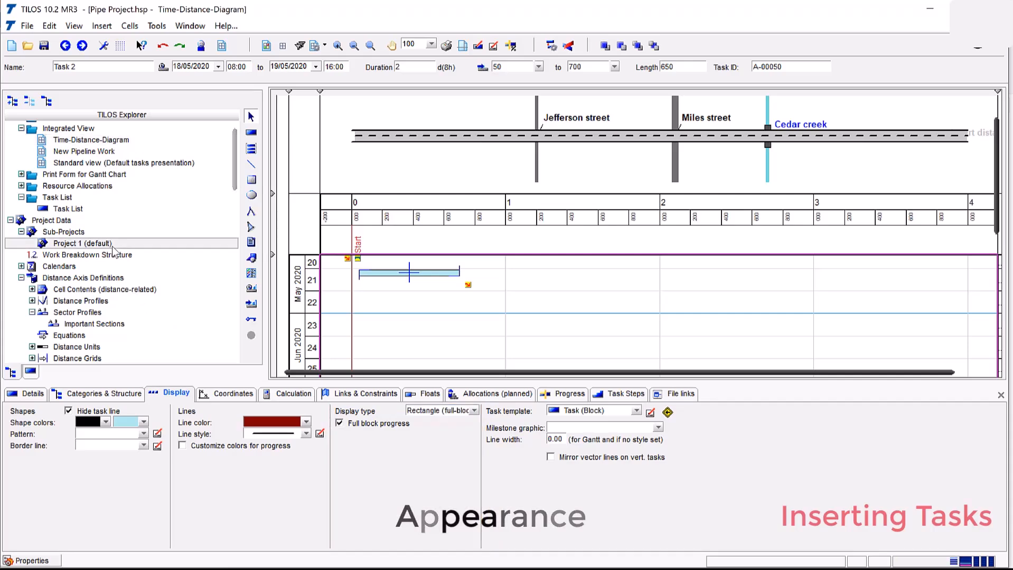
double_click(82, 244)
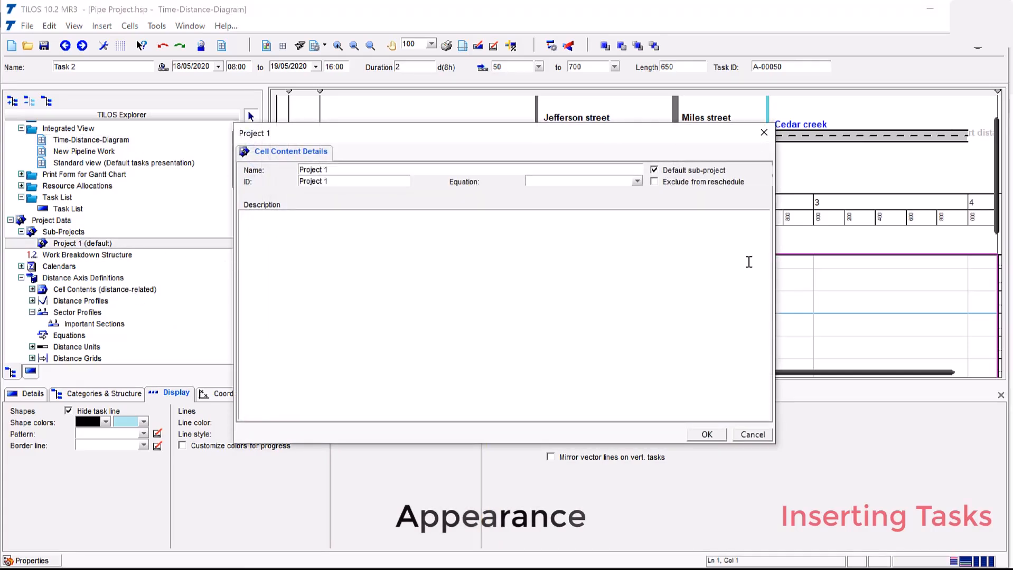
click(752, 435)
click(70, 233)
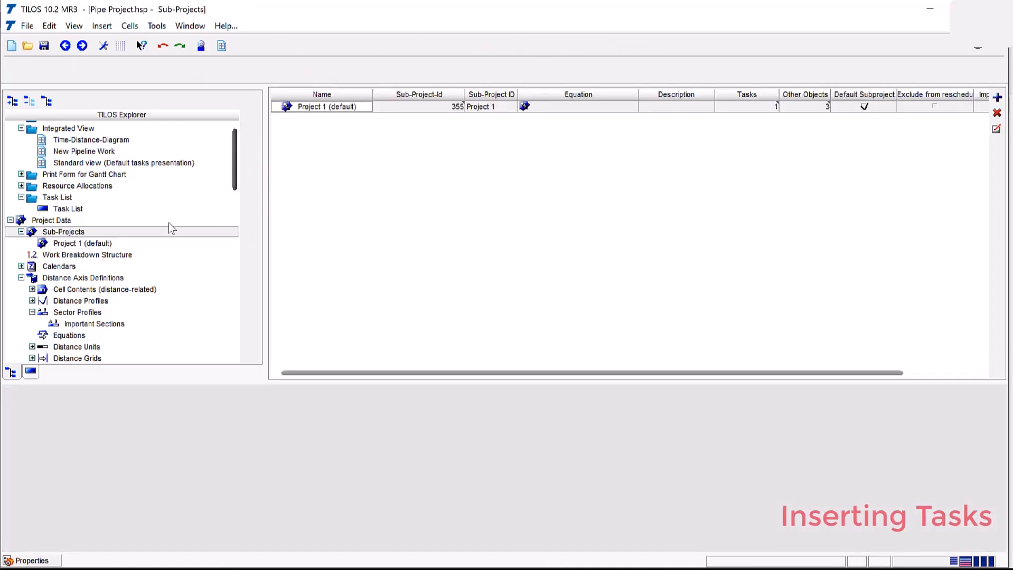
click(68, 245)
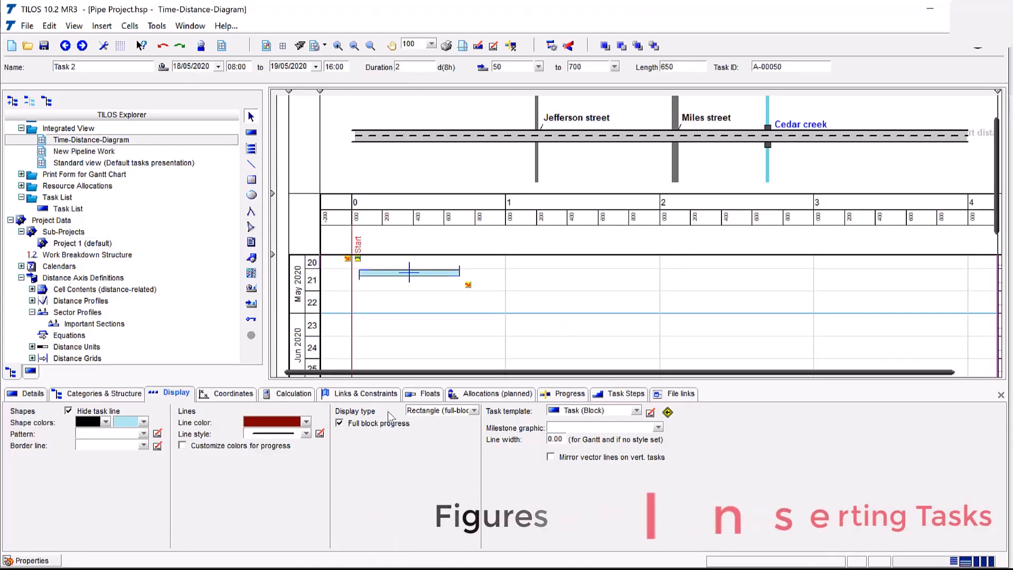
Review the shapes offered as Task 2's display type and keep Rectangle (full-block)
click(464, 411)
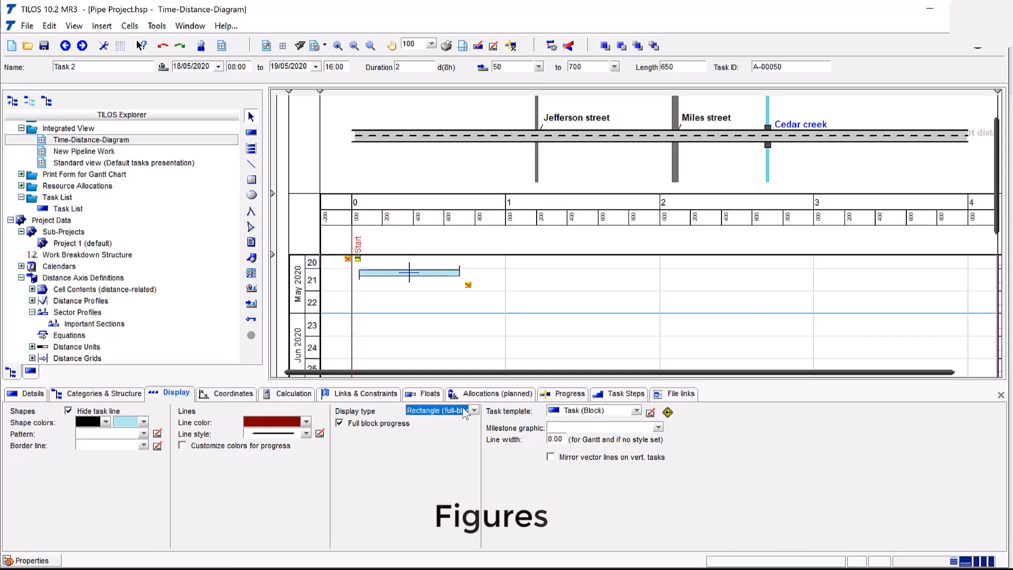
click(464, 412)
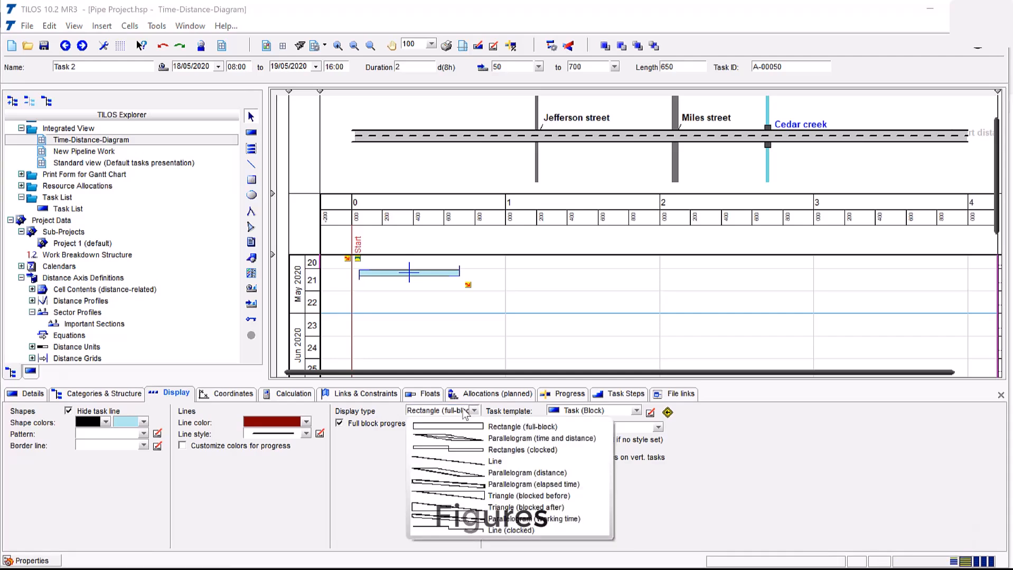
click(448, 427)
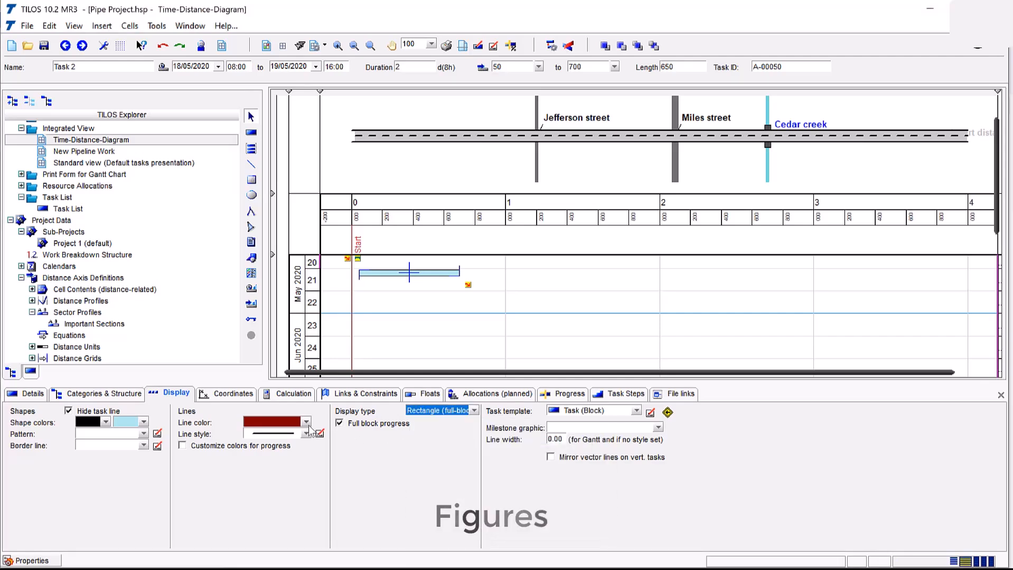
Examine the line color and shape color choices for Task 2 without changing them
click(307, 423)
click(308, 423)
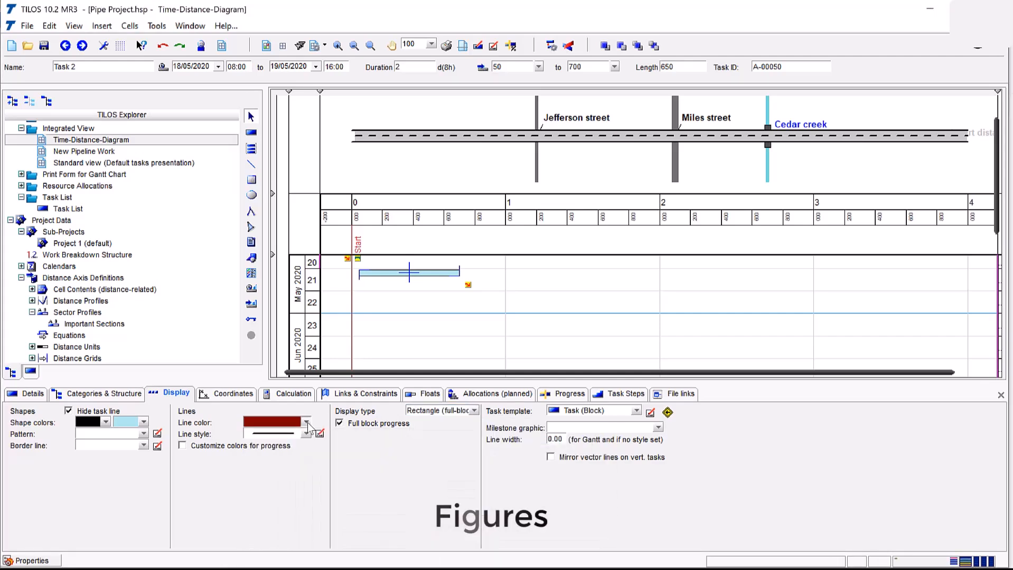
click(143, 422)
click(144, 422)
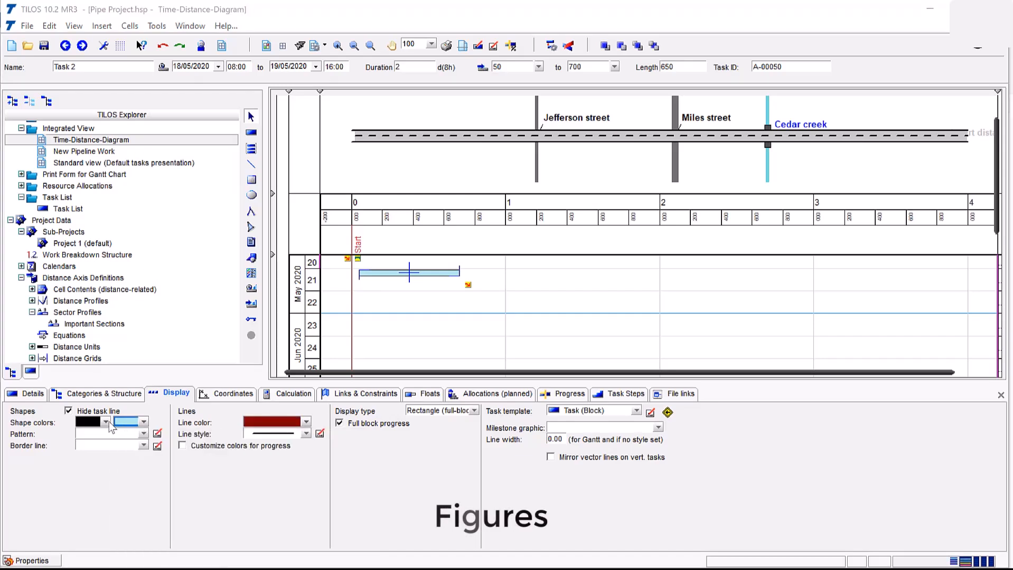
click(107, 422)
click(108, 422)
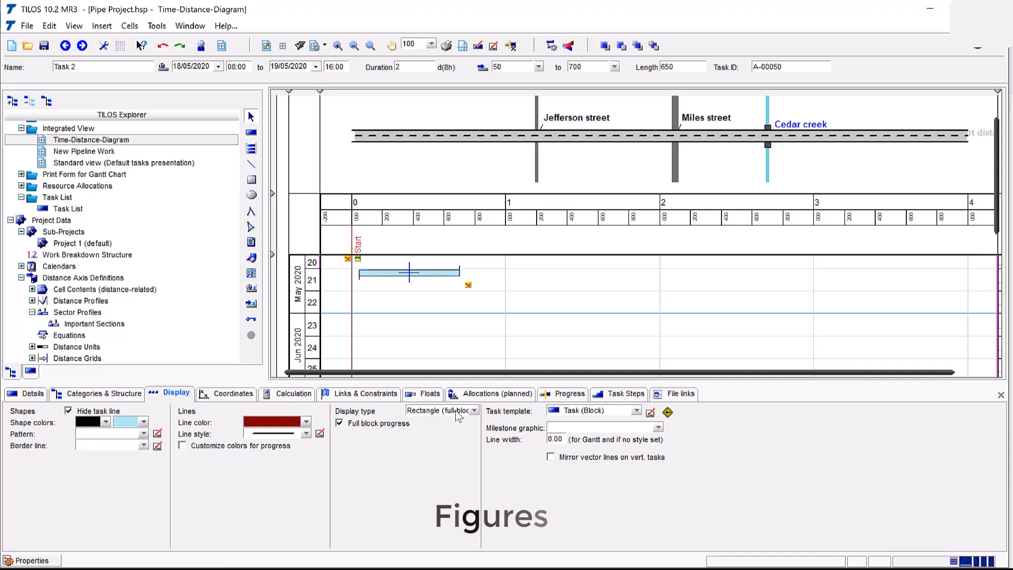
Review the calculation modes and quantity sources offered in Task 2's calculation settings without changing them
click(299, 397)
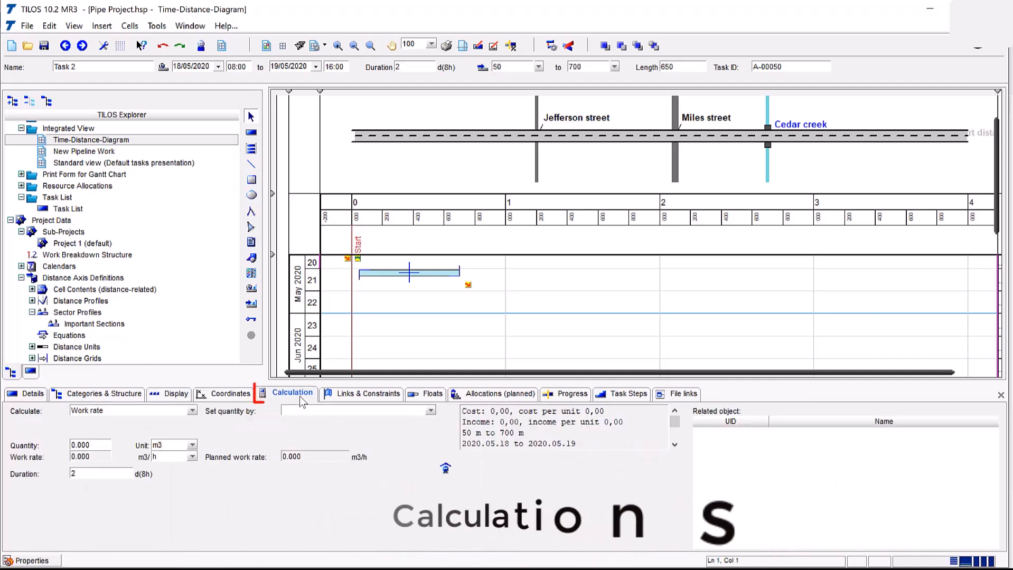
click(192, 411)
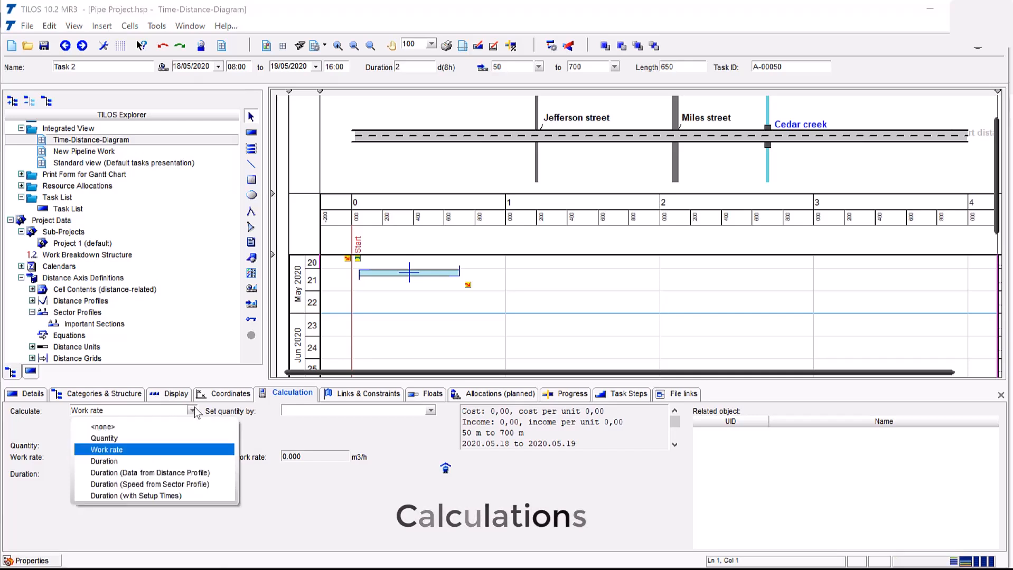
click(384, 443)
click(427, 411)
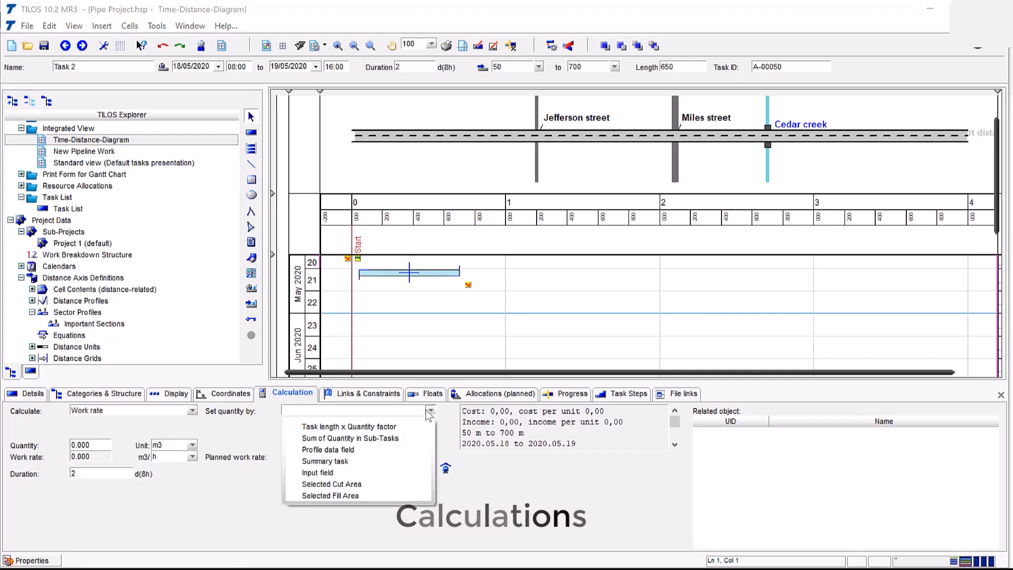
click(441, 442)
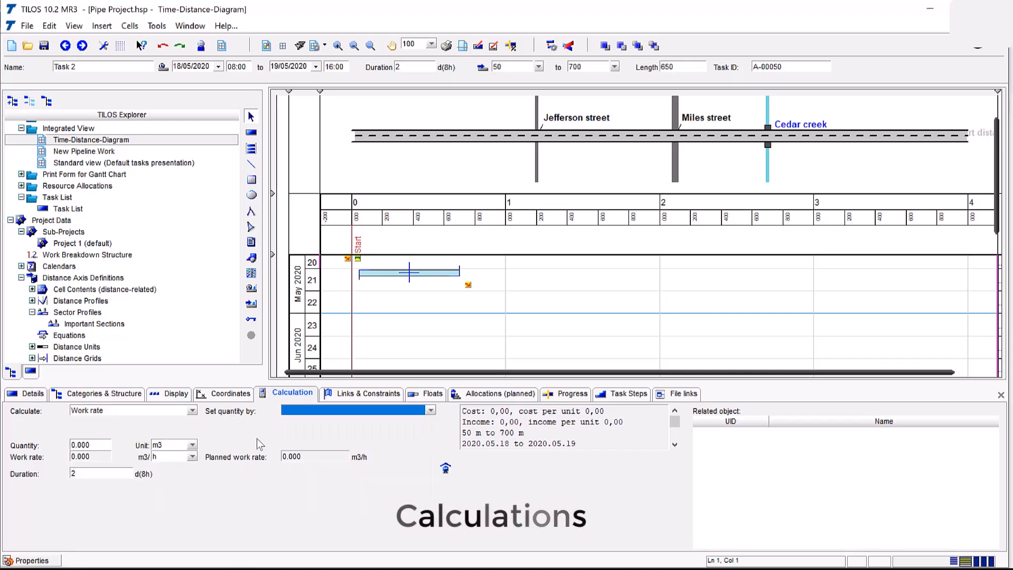
Check the quantity unit and work rate time unit choices for Task 2 without changing them
click(193, 445)
click(193, 445)
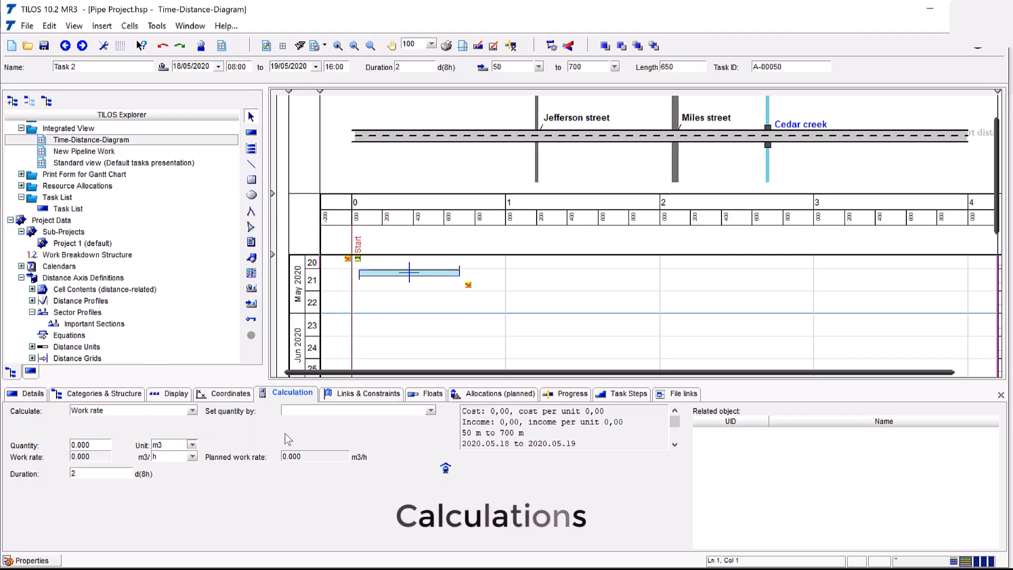
click(192, 457)
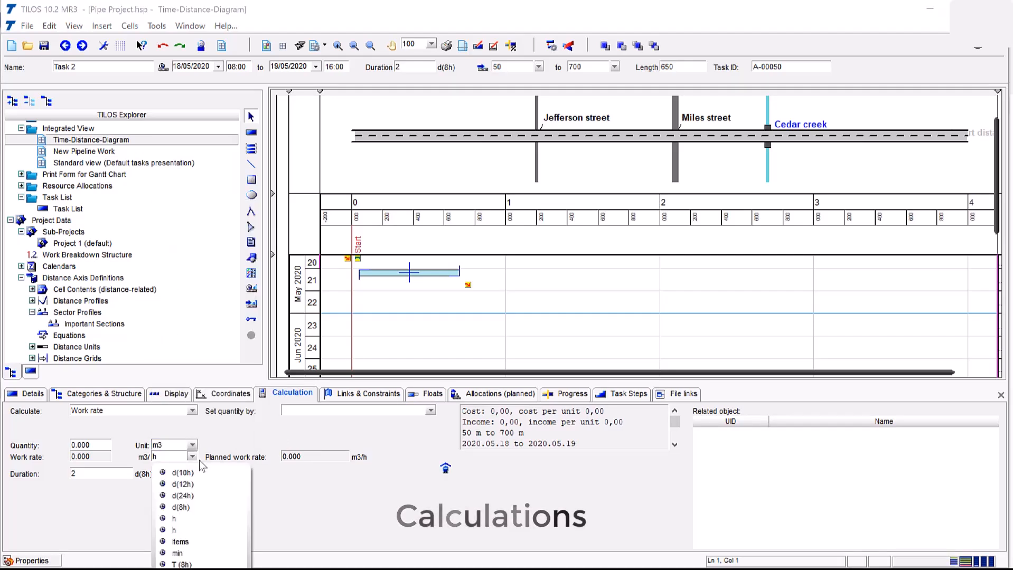
click(193, 458)
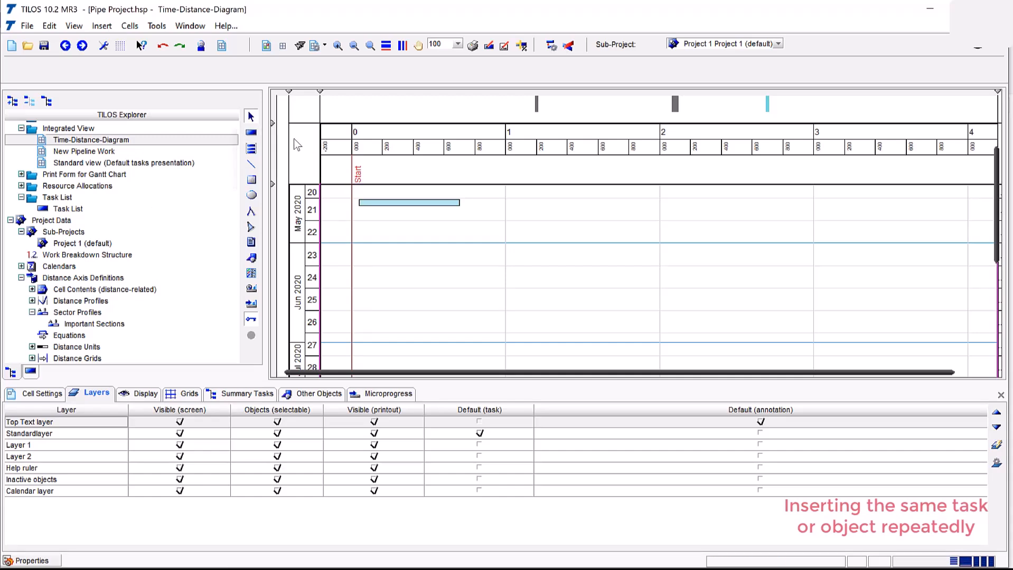
Insert three Task (Block) tasks one after another between about 550 and 950 m, each lower in the time-distance diagram than the previous one
click(254, 135)
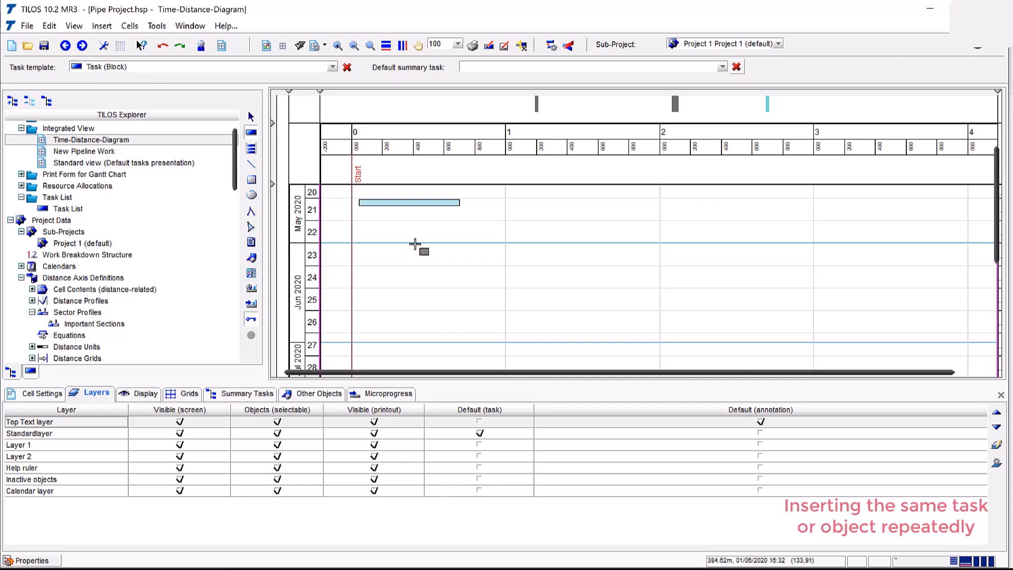
click(332, 68)
mouse_move(436, 236)
mouse_down()
mouse_move(479, 251)
mouse_move(490, 288)
mouse_move(483, 316)
mouse_move(496, 320)
mouse_up()
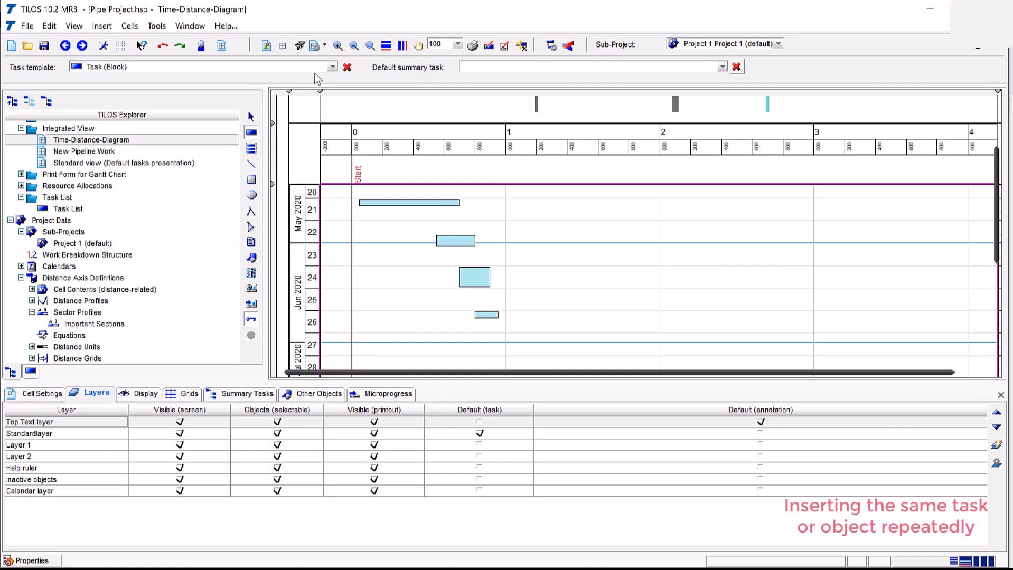
Check the task templates, keep Task (Block), and insert a task from 1,500 to 1,700 m, 20/05/2020 to 27/05/2020, then end repeated insertion
click(316, 68)
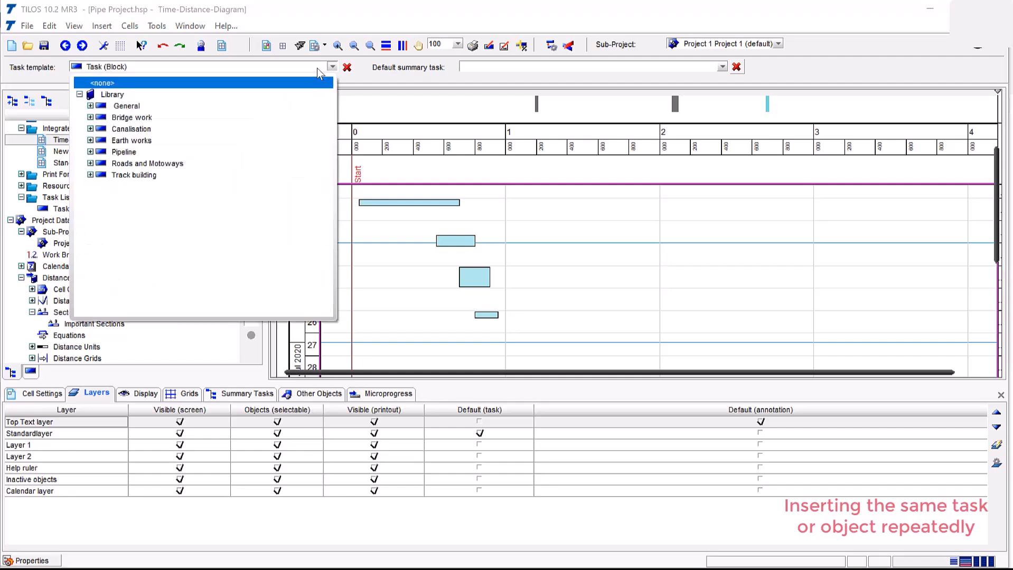
click(566, 245)
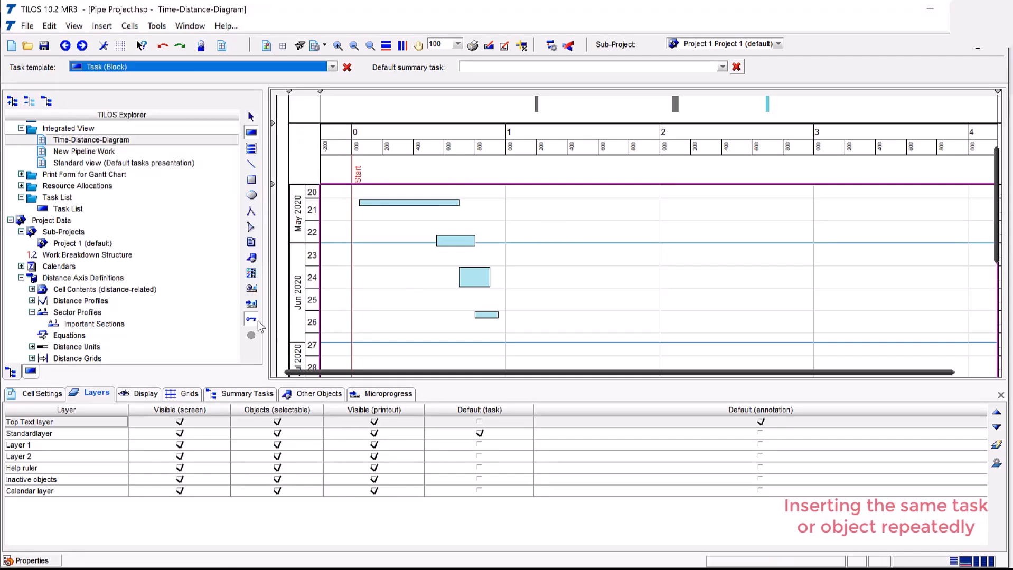
drag(583, 209, 613, 232)
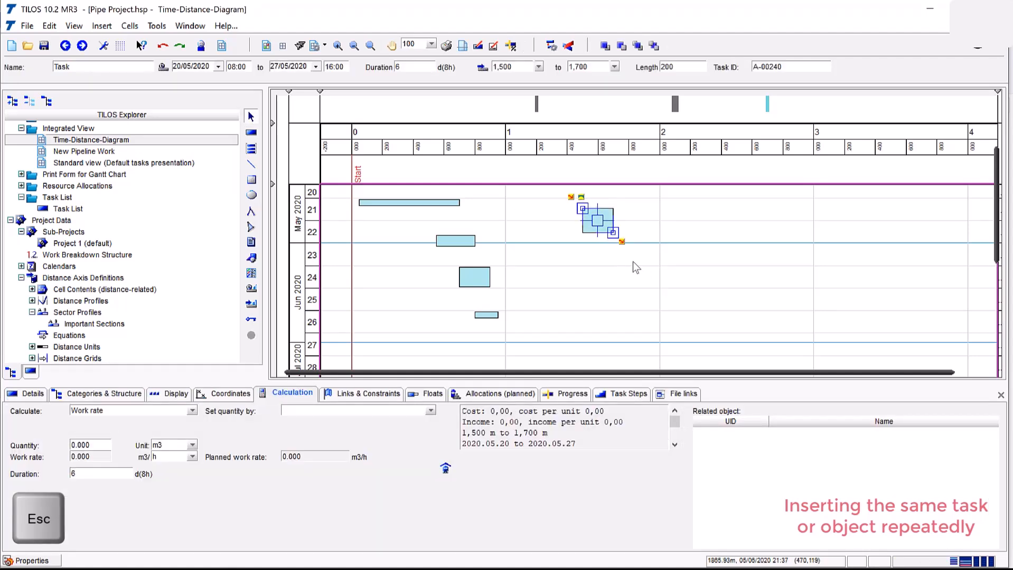
click(633, 261)
click(616, 256)
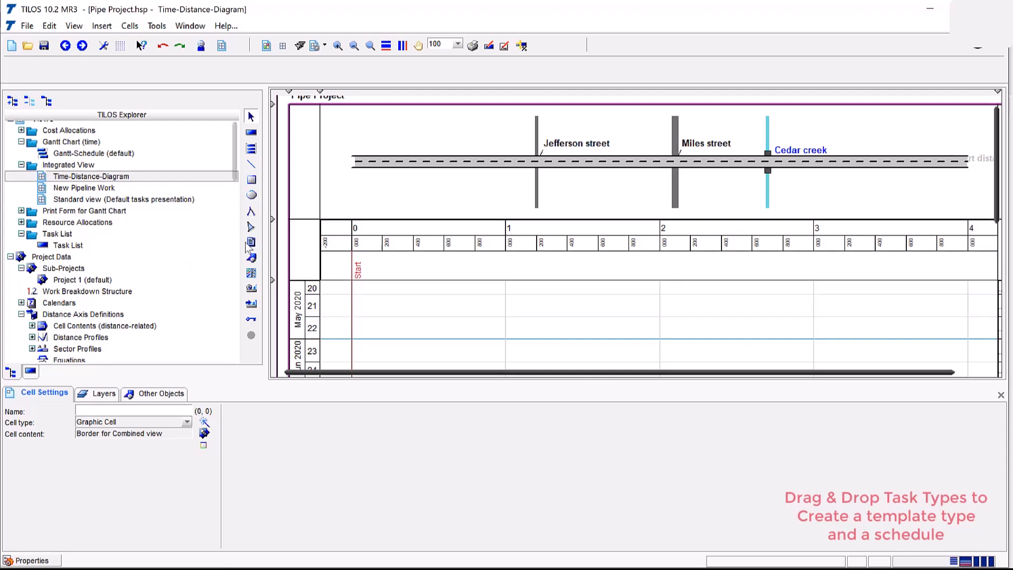
Add one task from the Milestone Star template and one from Task (Line) to the Gantt-Schedule (default) view
click(132, 154)
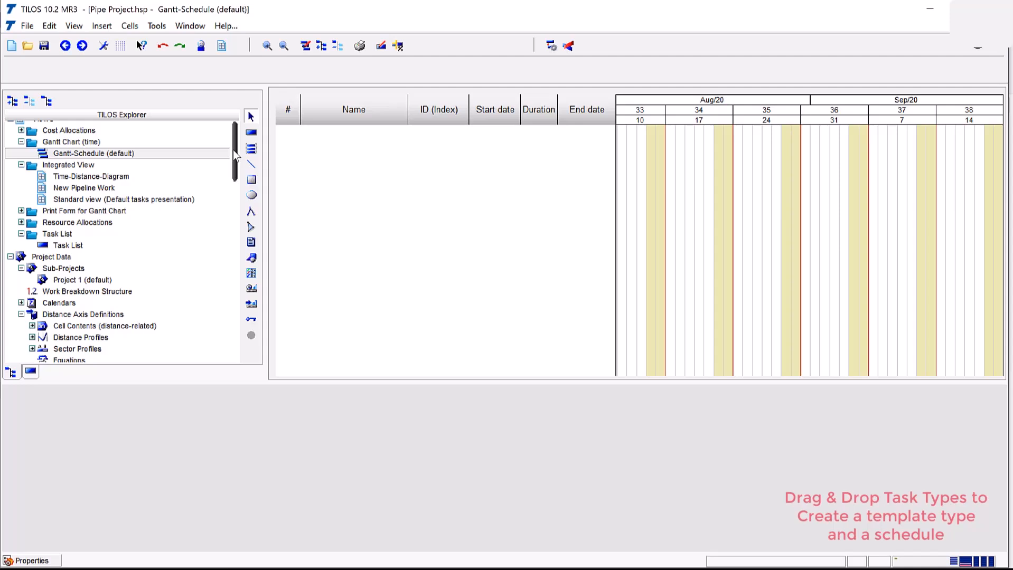
drag(234, 155, 224, 243)
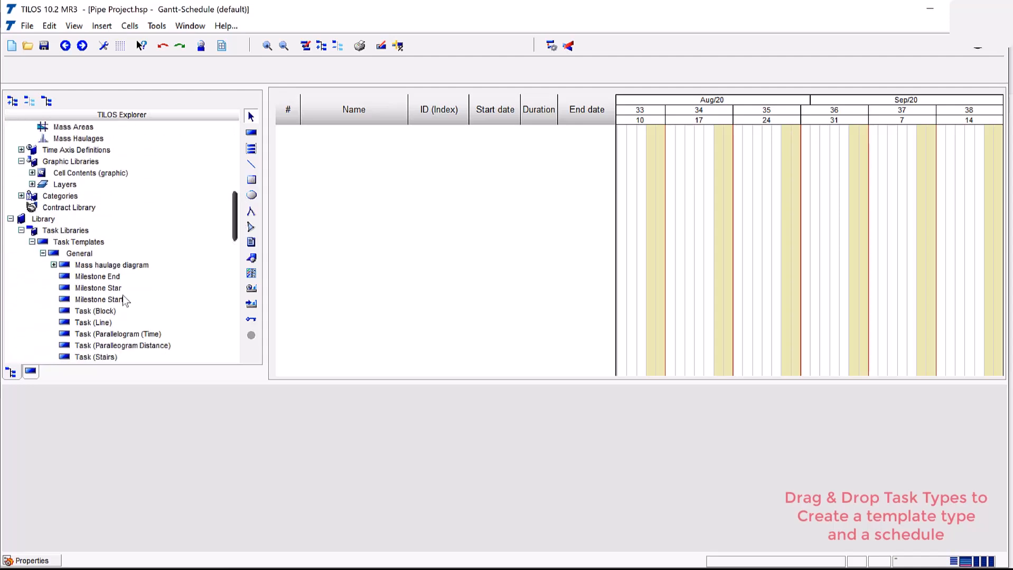
drag(117, 287, 375, 147)
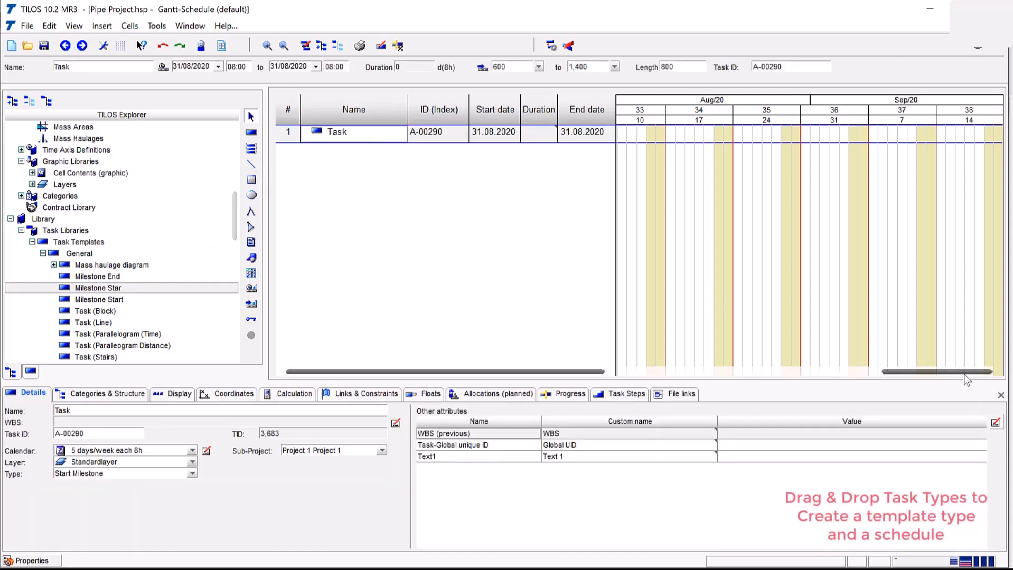
mouse_move(969, 373)
mouse_down()
mouse_move(850, 373)
mouse_move(960, 373)
mouse_up()
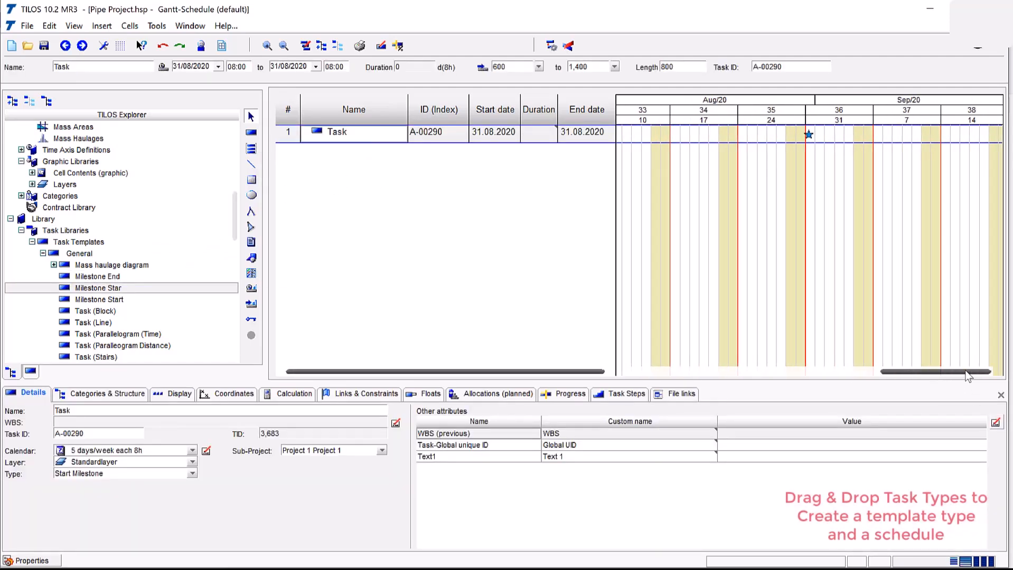
mouse_move(93, 323)
mouse_down()
mouse_move(369, 134)
mouse_move(443, 227)
mouse_move(470, 205)
mouse_up()
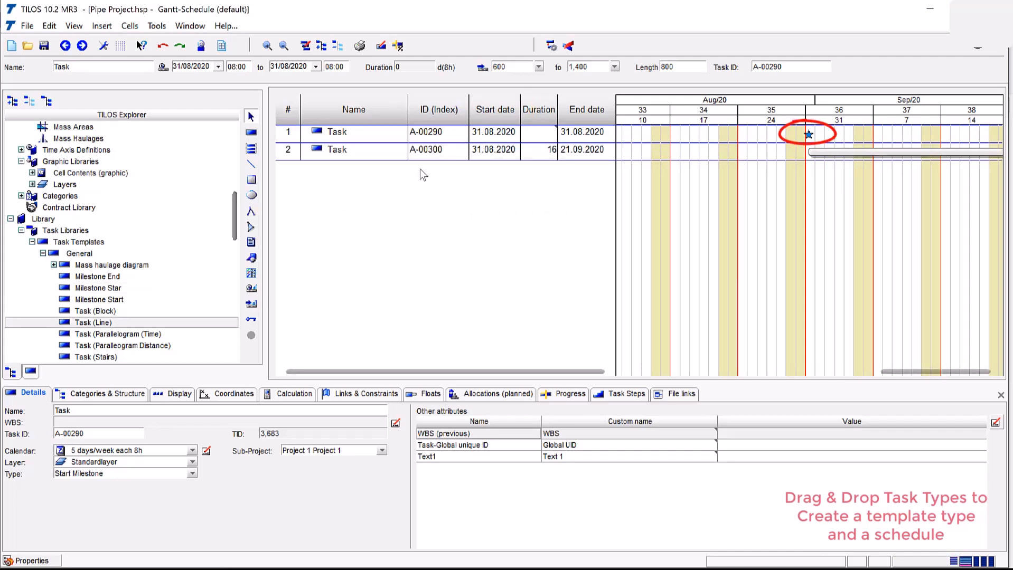
Rename the star milestone in the Gantt schedule to Task sample and store it as a template in the General task library
click(126, 410)
text(sample)
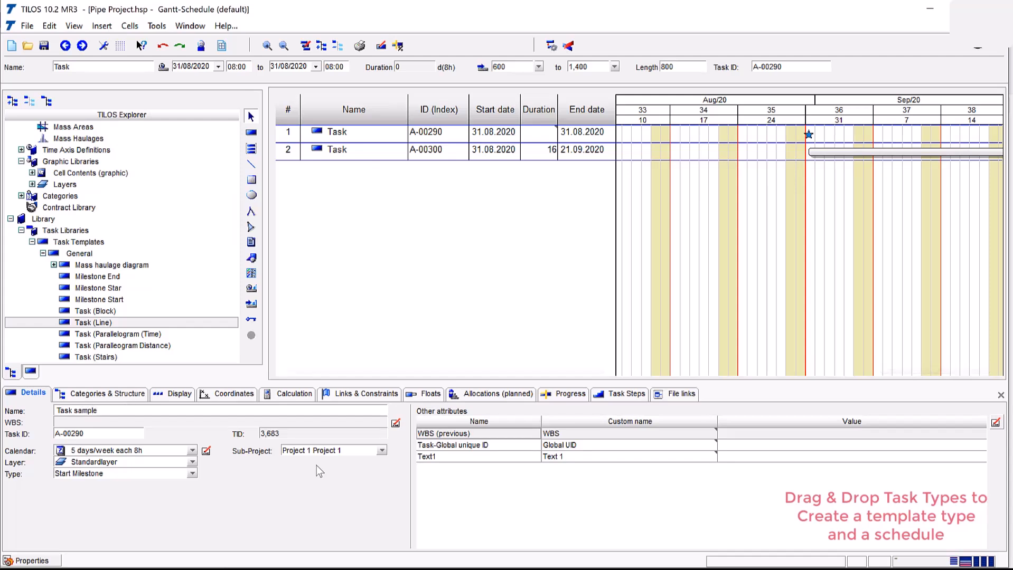
click(391, 223)
click(376, 149)
drag(373, 132, 142, 326)
scroll(141, 326, down, 4)
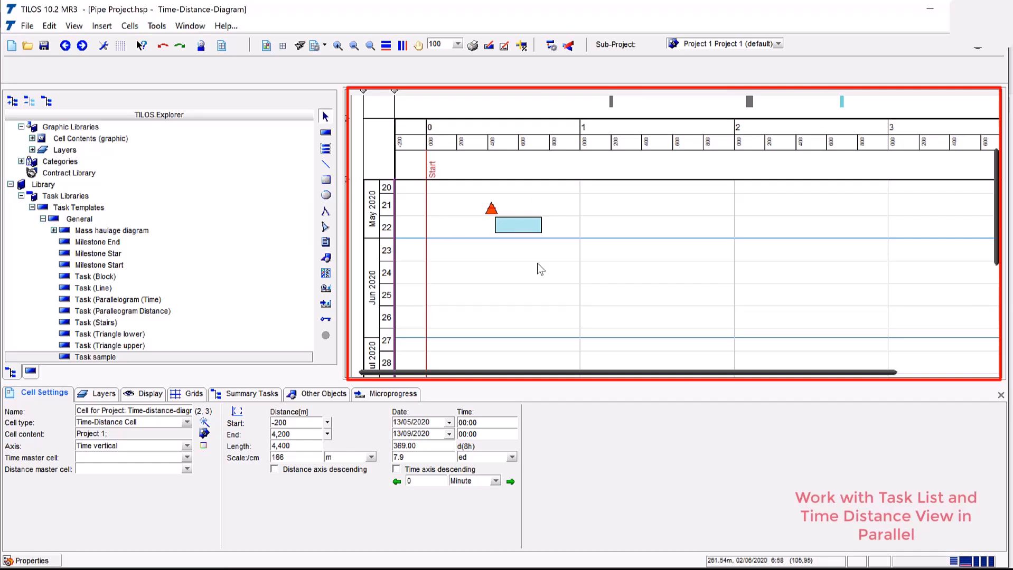
Show the list of tasks in the time-distance cell, selecting the block task in the diagram and the milestone in the list
click(31, 373)
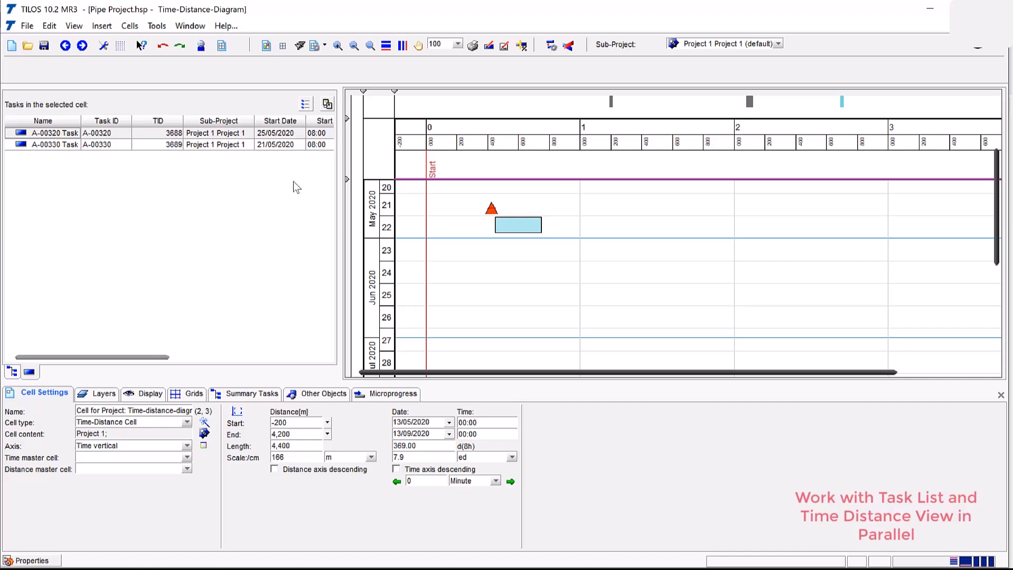
click(498, 218)
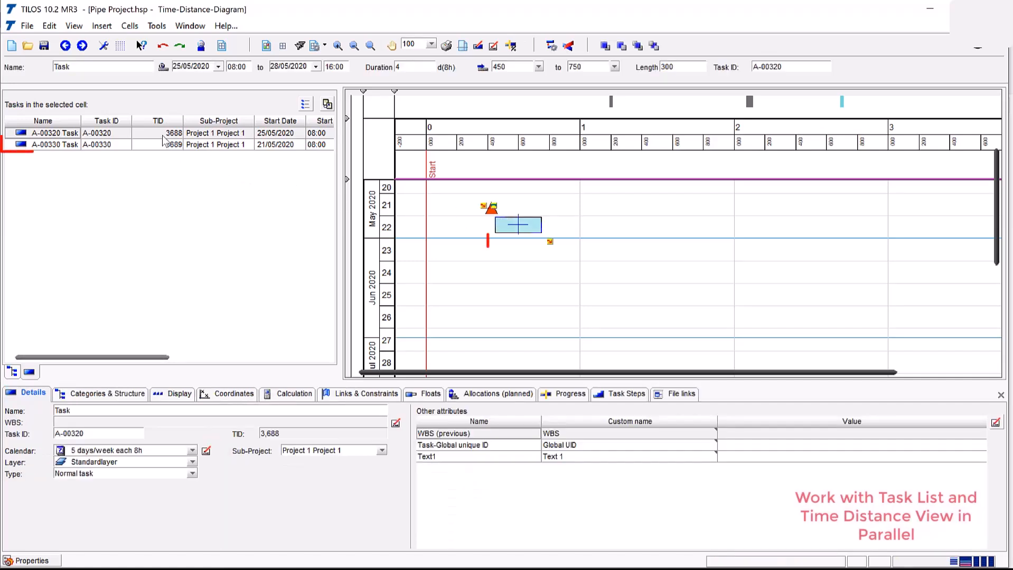
click(161, 146)
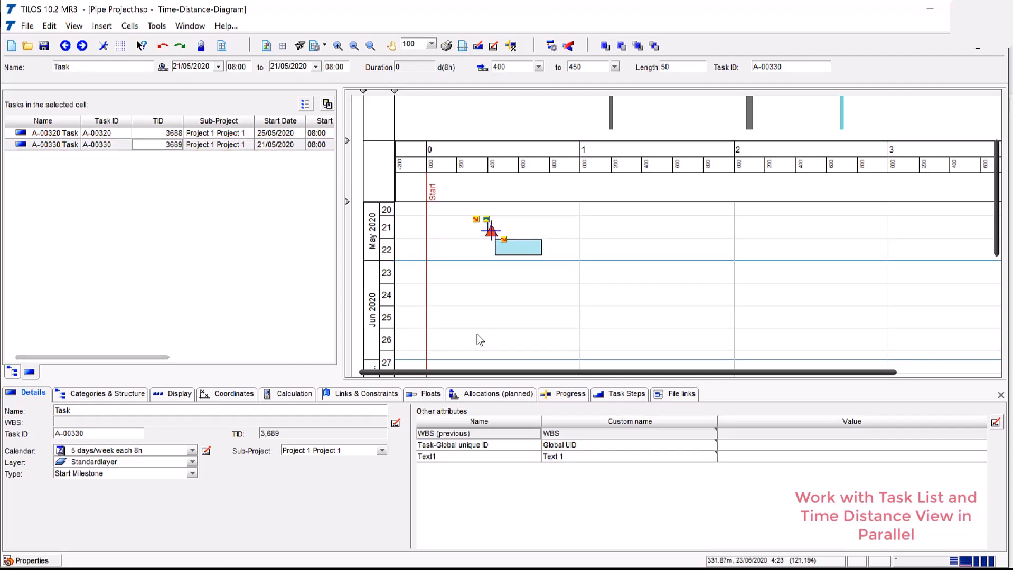
Review the coordinates and details of the block task in the time-distance diagram, then deselect it
click(526, 249)
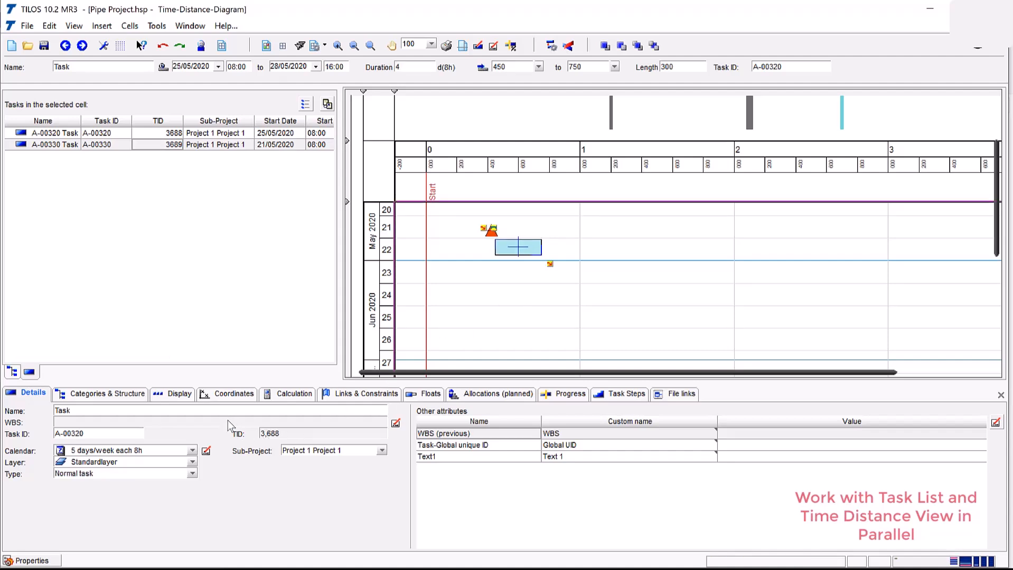
click(227, 394)
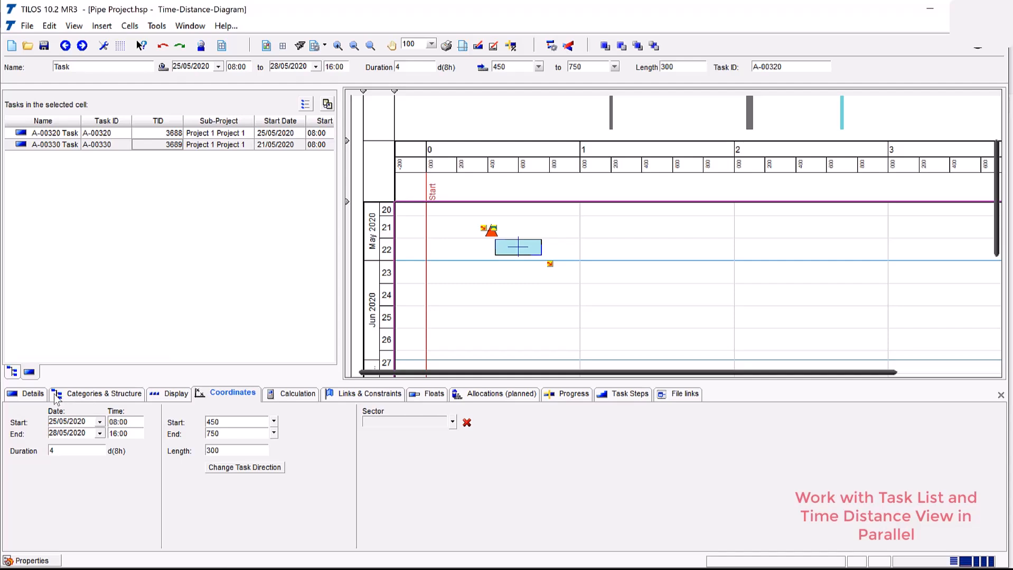
click(28, 393)
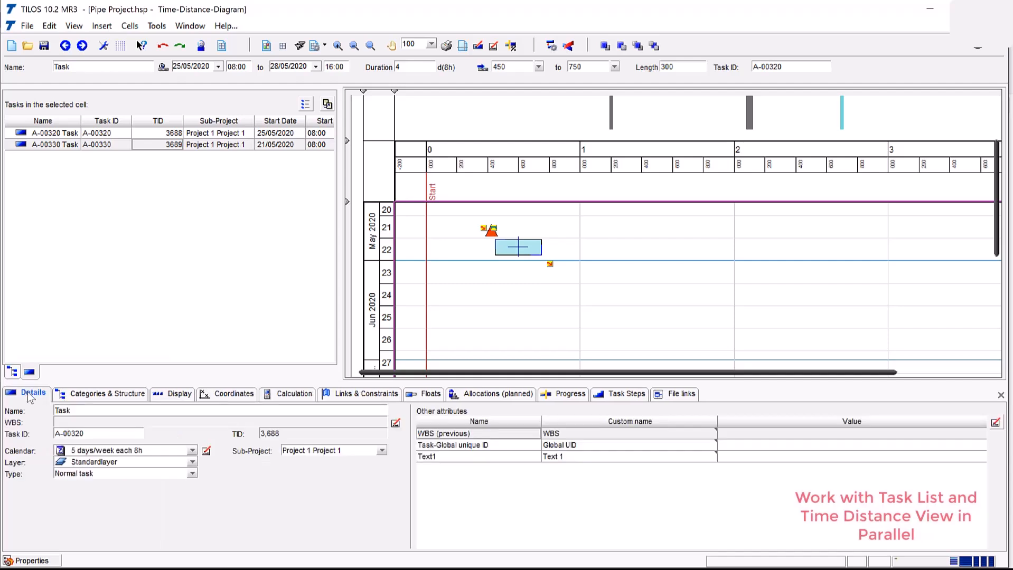
click(596, 252)
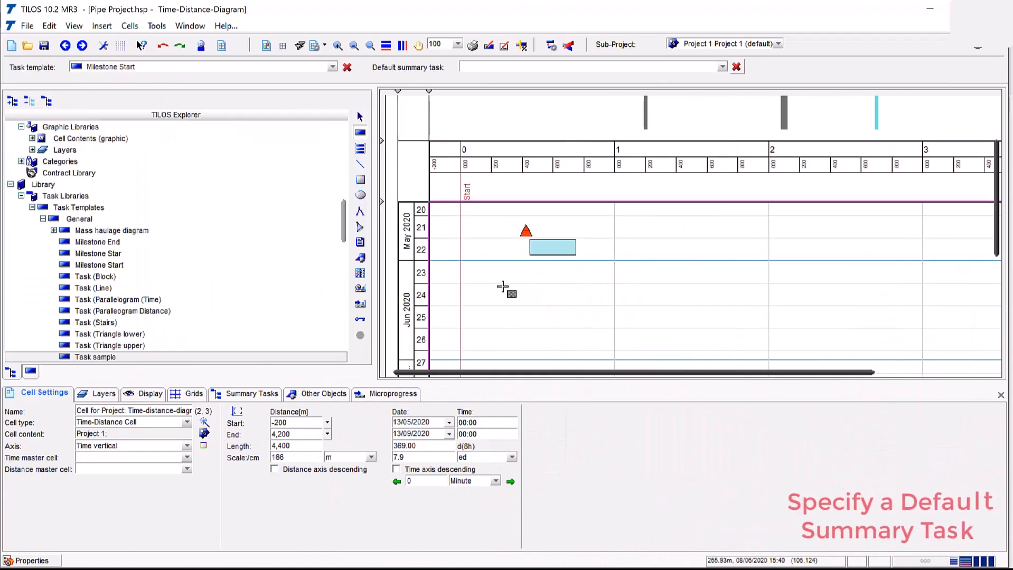
Insert a Milestone Start task from 250 to 350 m and move it to 15/06/2020
click(507, 294)
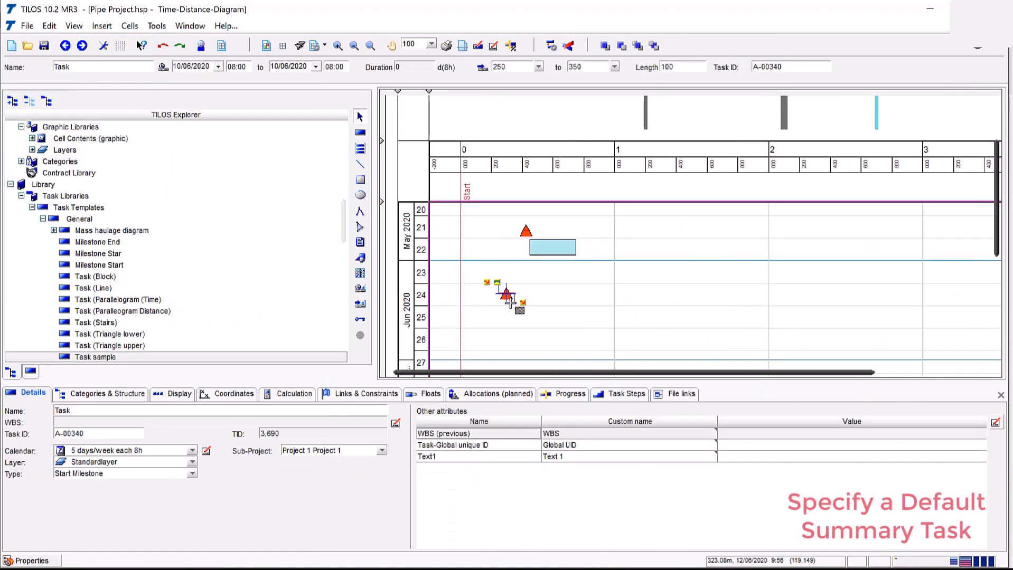
drag(510, 304, 510, 316)
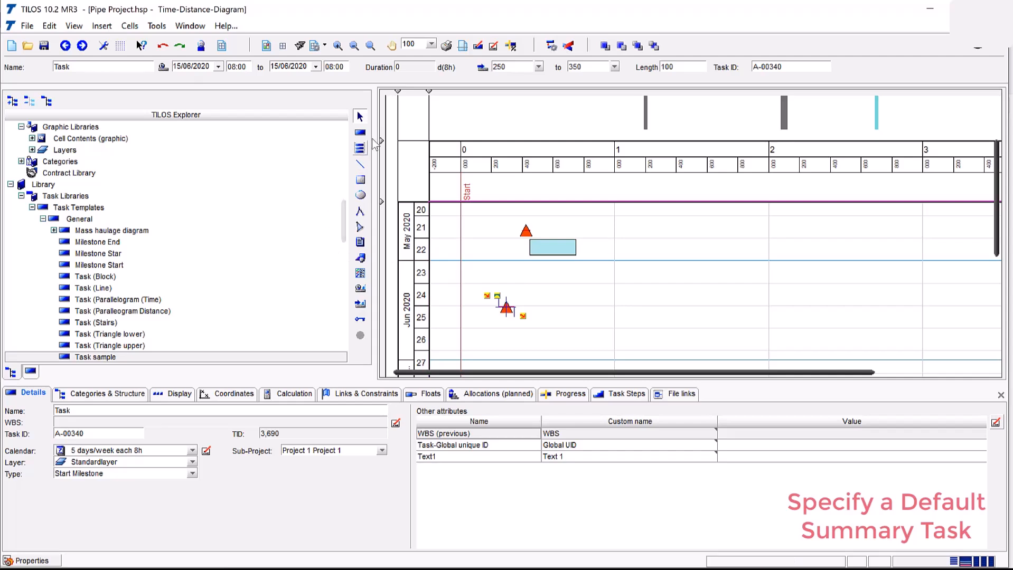
Start inserting another task and check the choices for its default summary task
click(362, 134)
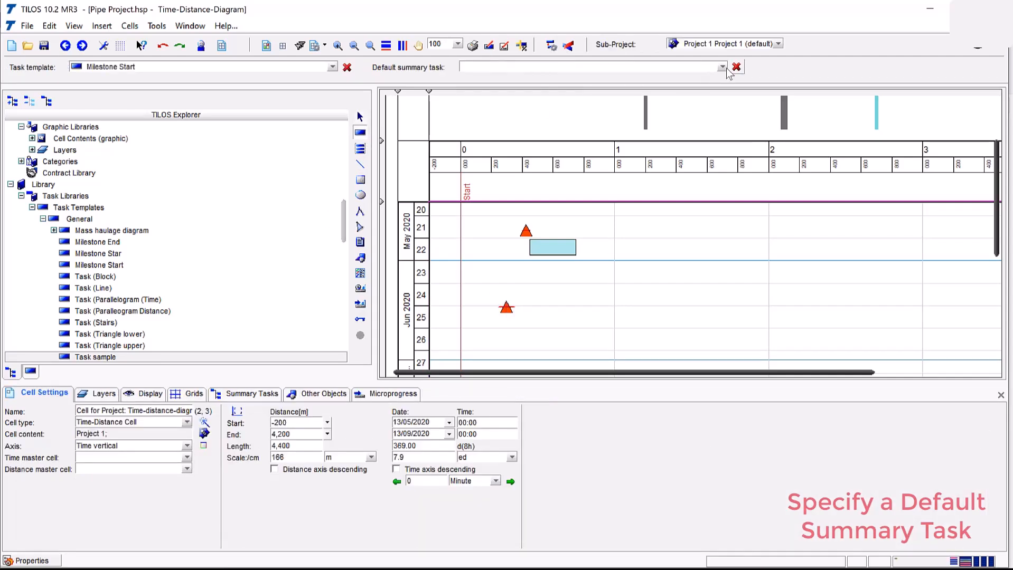
click(722, 67)
click(726, 70)
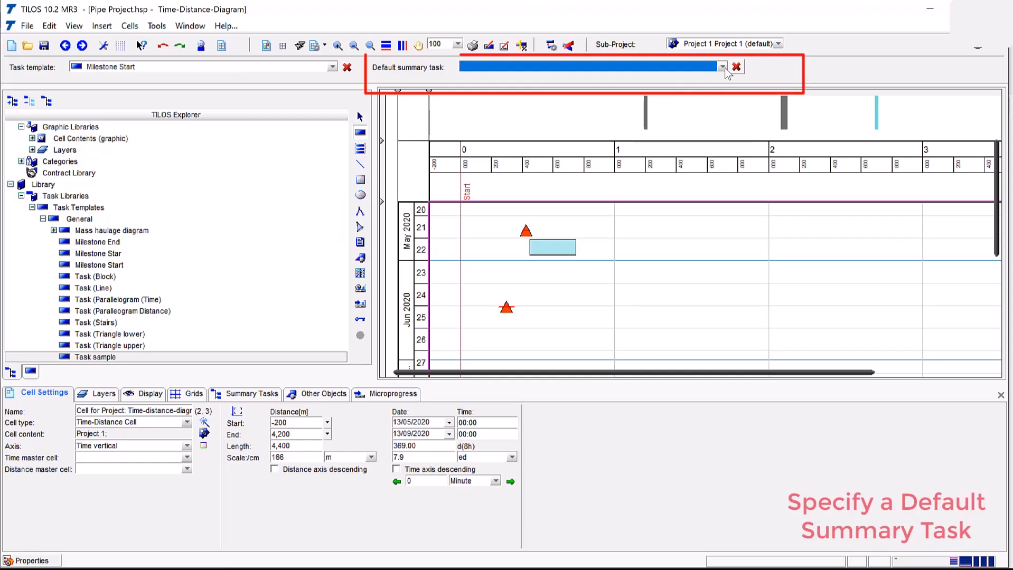
click(725, 69)
click(725, 68)
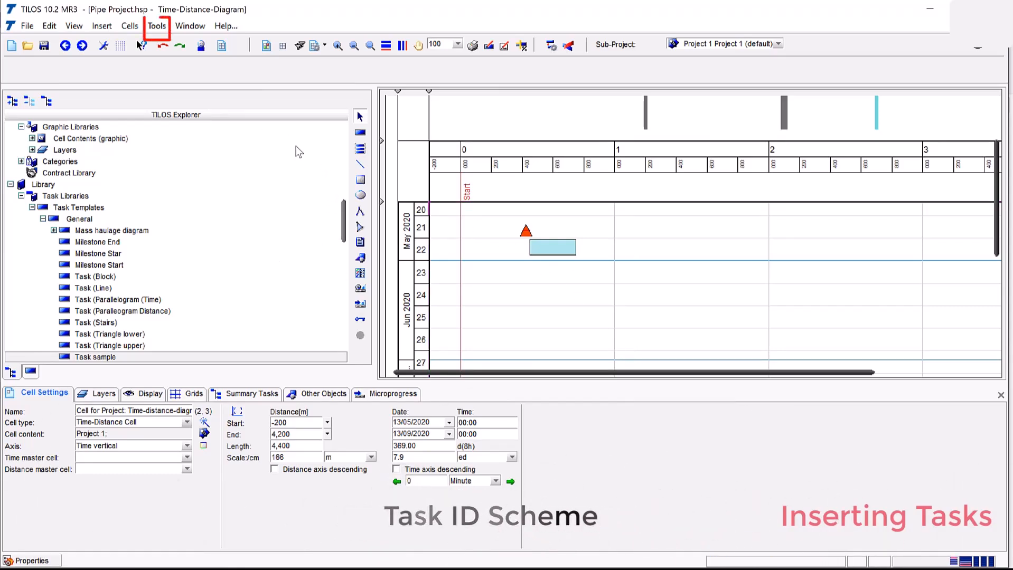
Set the start value of the Task ID format to 1 in the project's task options
click(157, 26)
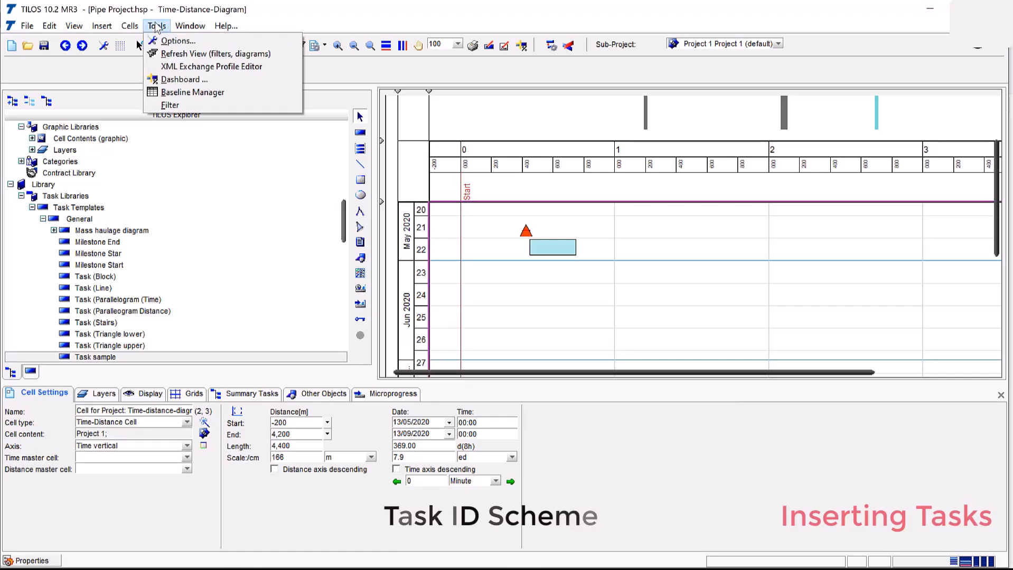
click(167, 42)
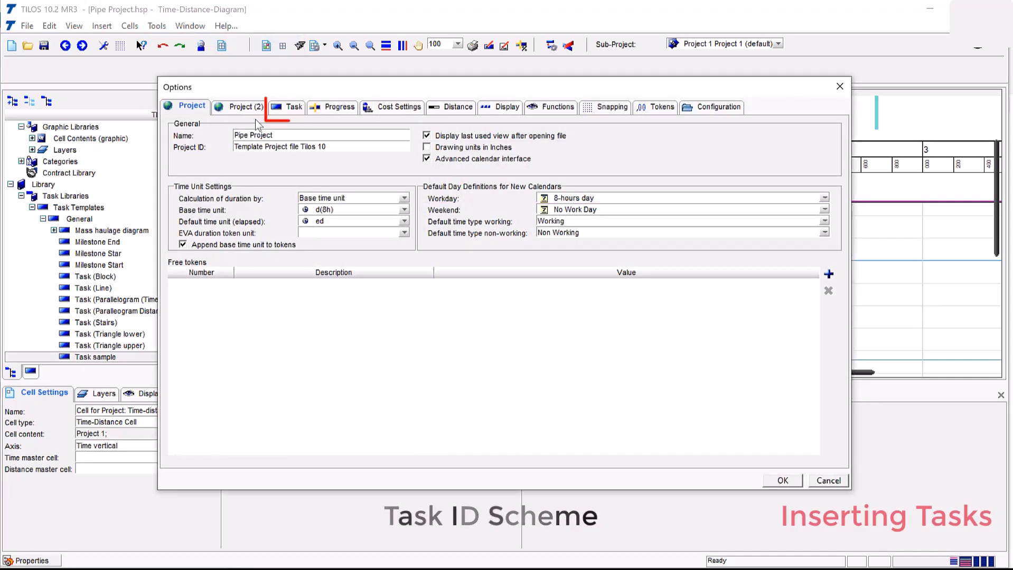
click(291, 110)
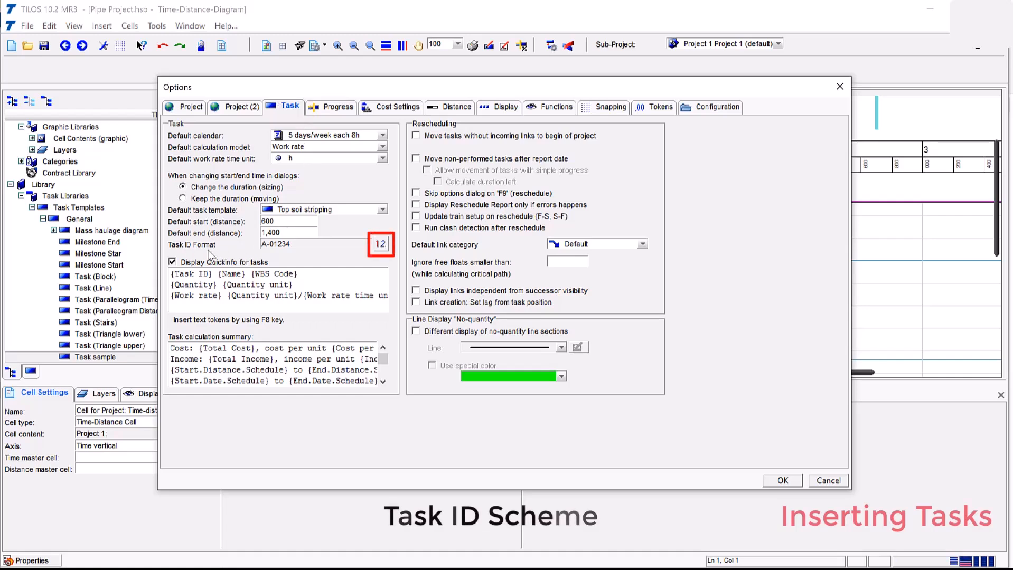
click(380, 245)
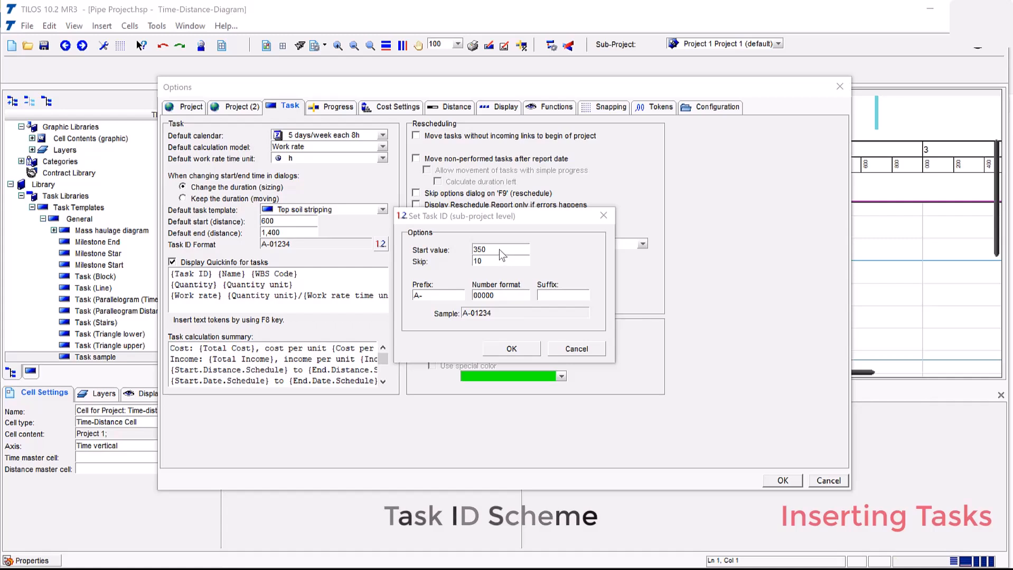
click(502, 247)
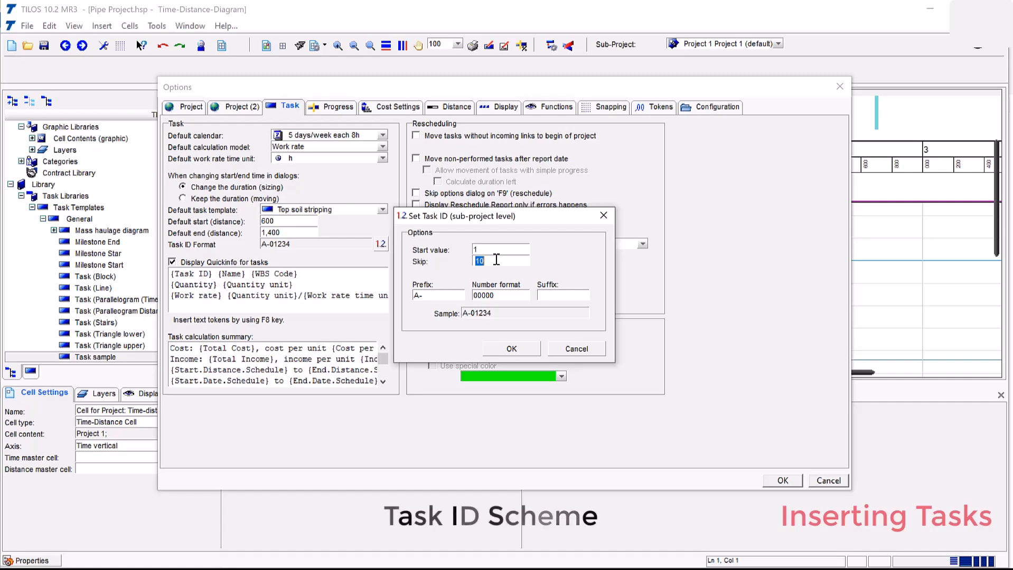
click(519, 349)
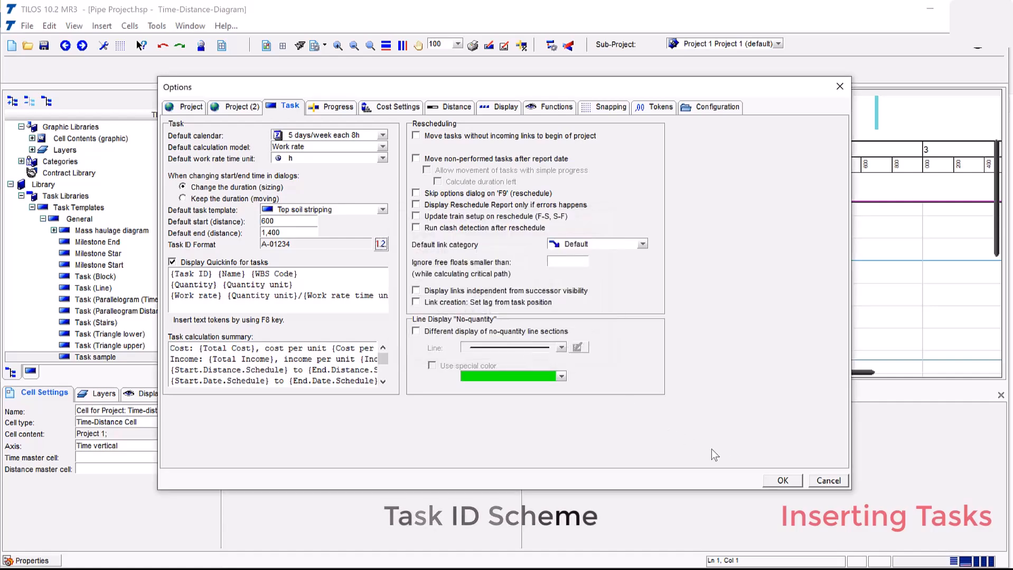
click(779, 481)
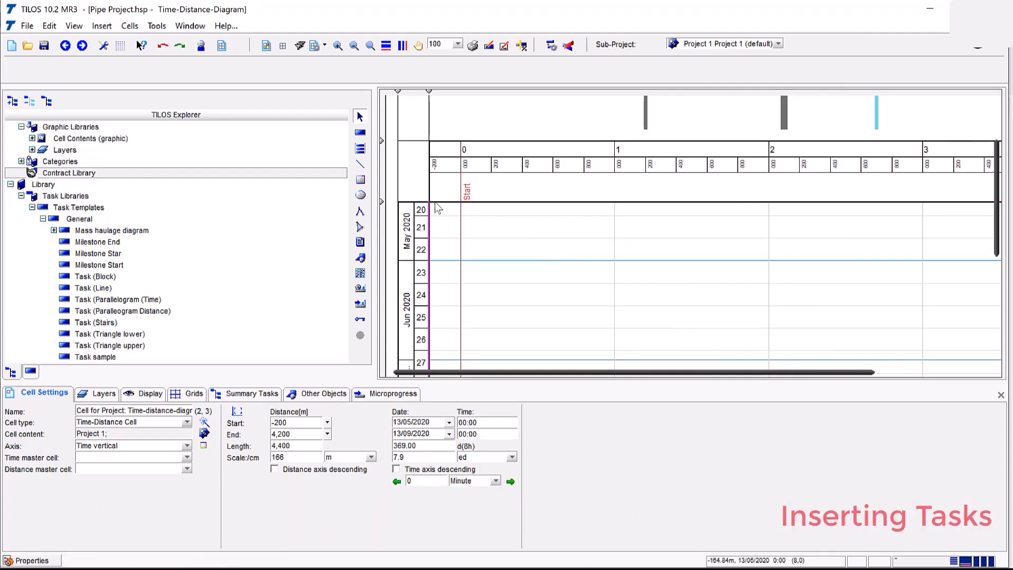
Start inserting a task and choose Top soil stripping from the Earth works group as its template
click(362, 135)
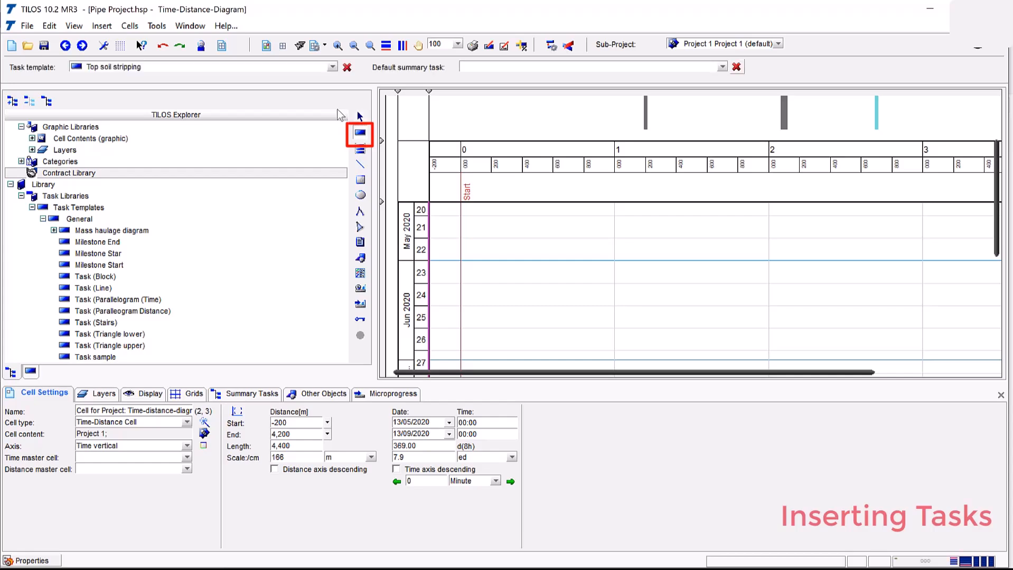
click(324, 66)
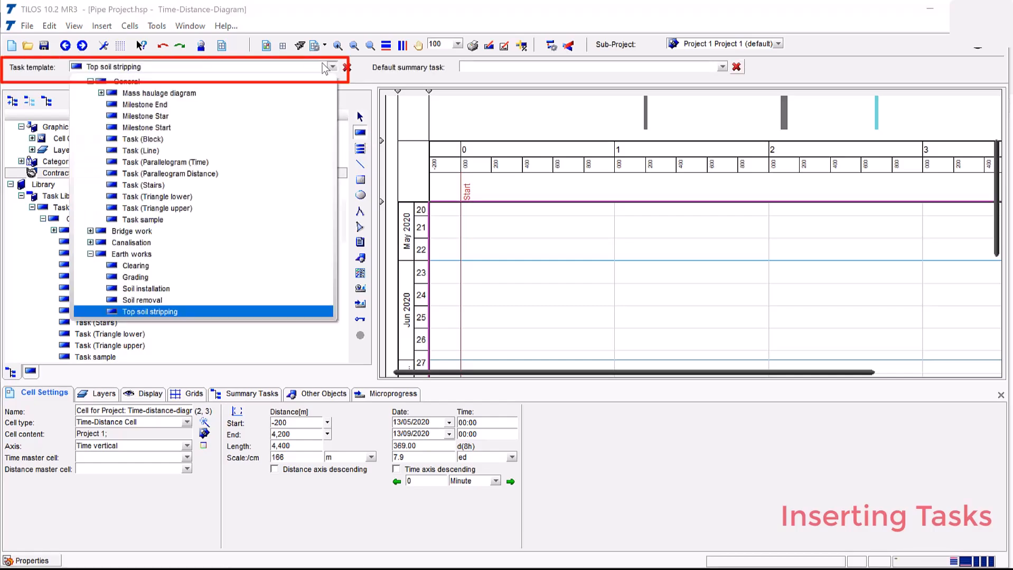
click(323, 67)
click(323, 70)
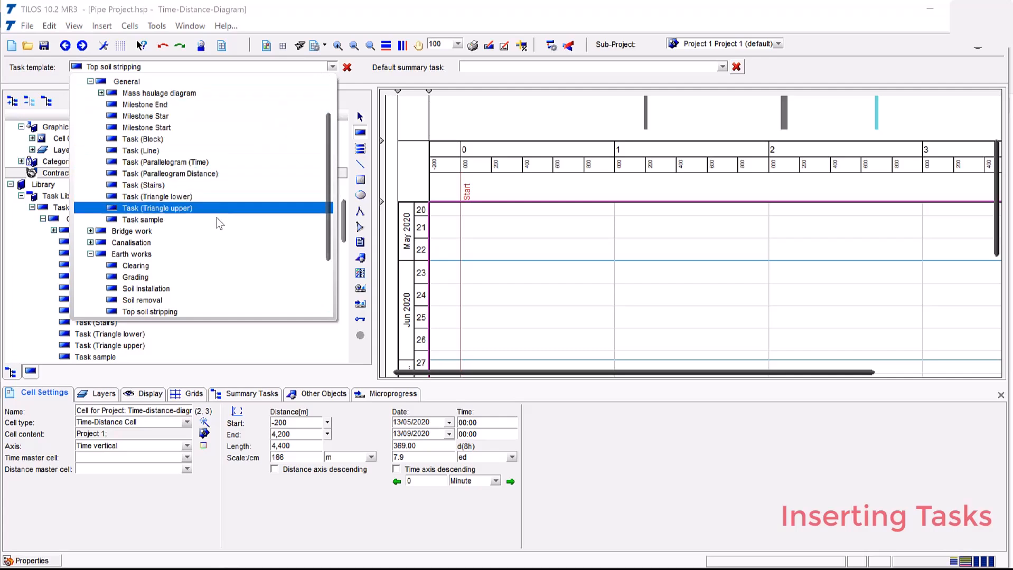
click(190, 252)
click(275, 68)
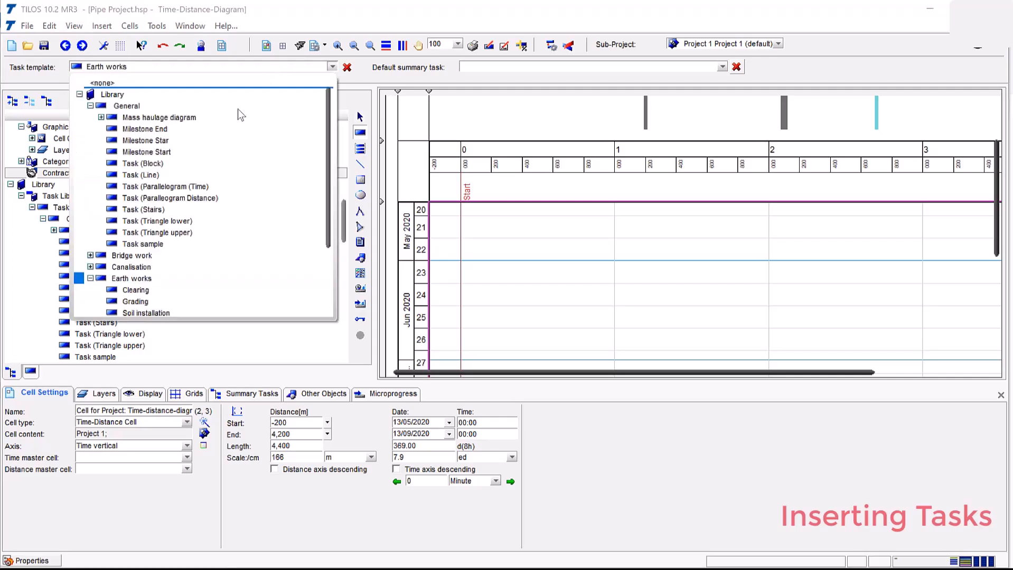
scroll(179, 258, down, 3)
scroll(182, 218, down, 2)
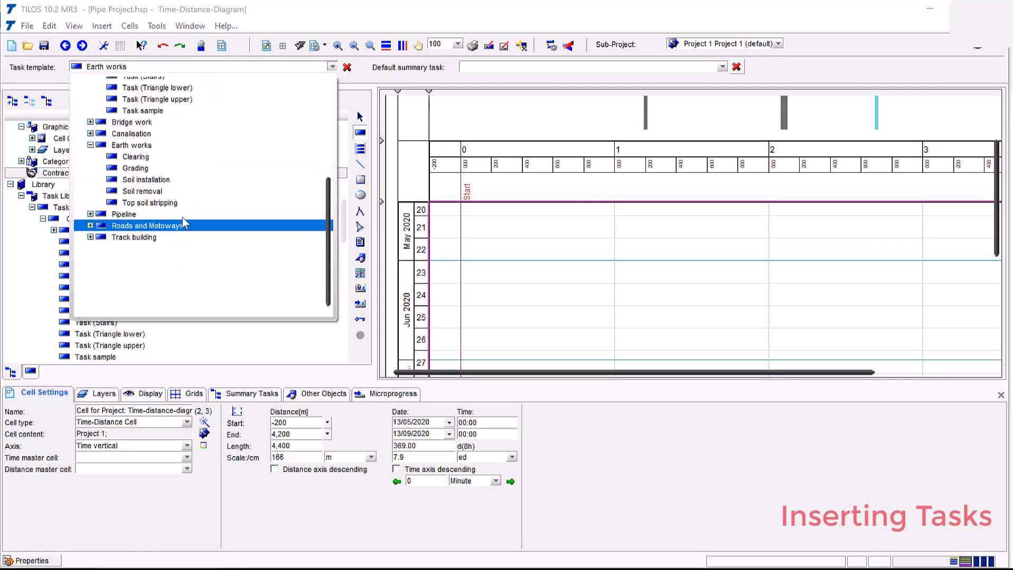
click(198, 194)
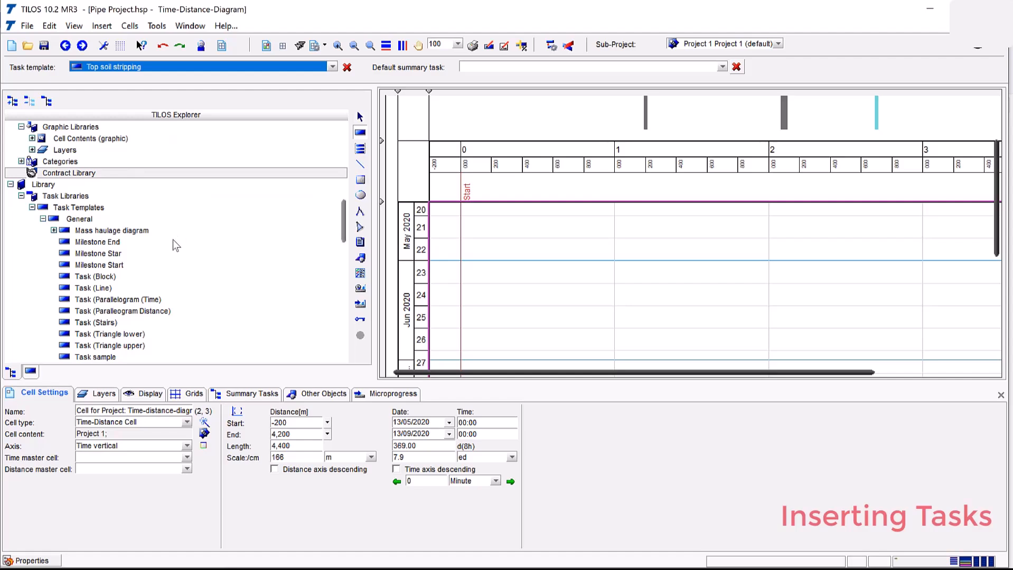
Examine the task templates in the library, expanding the Earth works group to find Top soil stripping
click(46, 198)
click(59, 208)
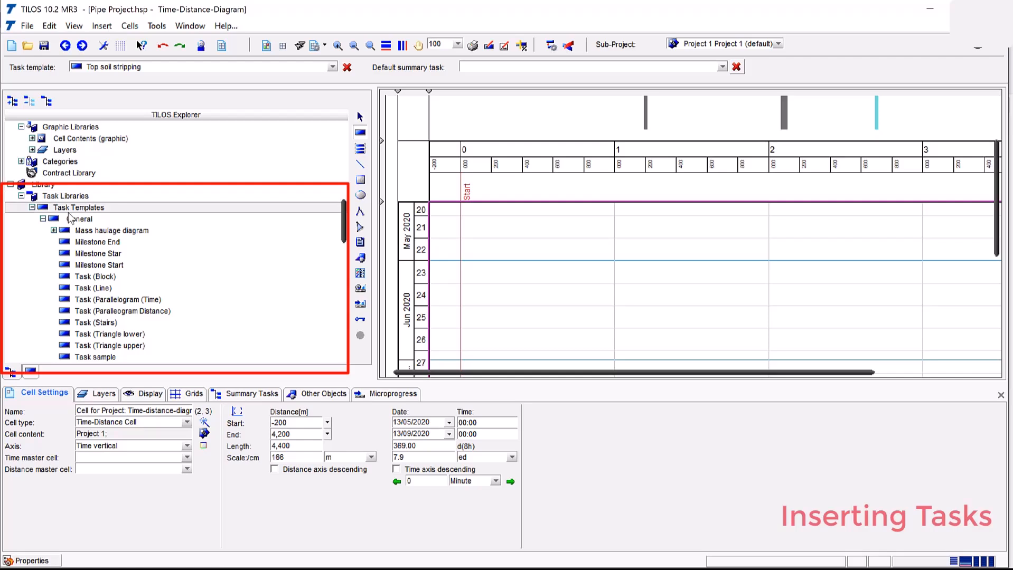
click(43, 219)
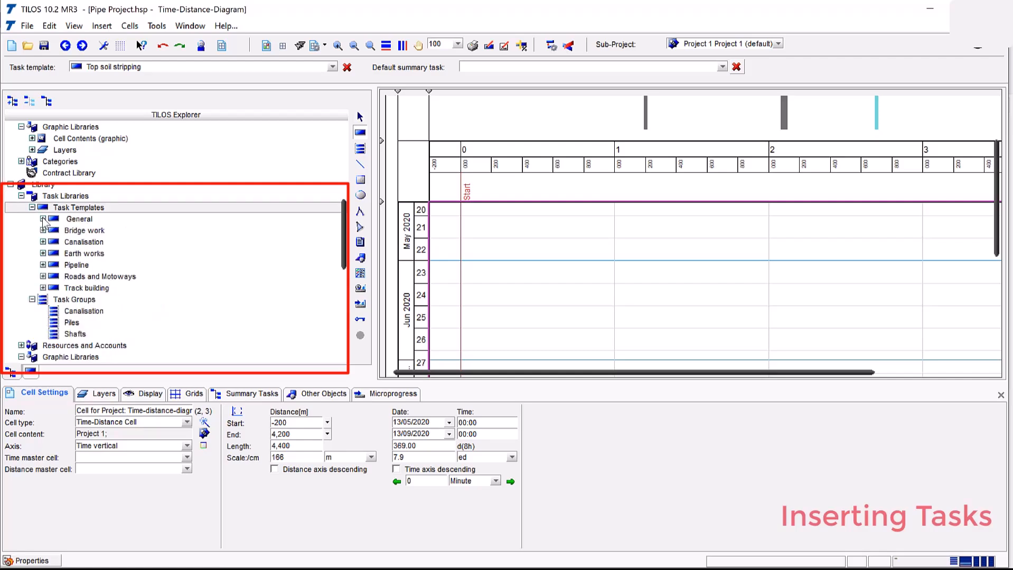
click(43, 254)
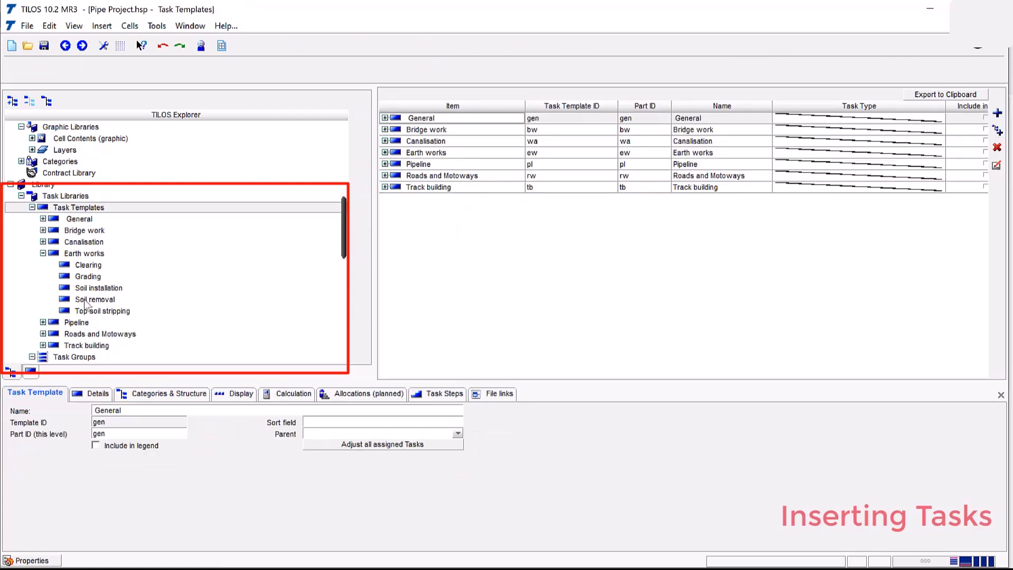
click(91, 312)
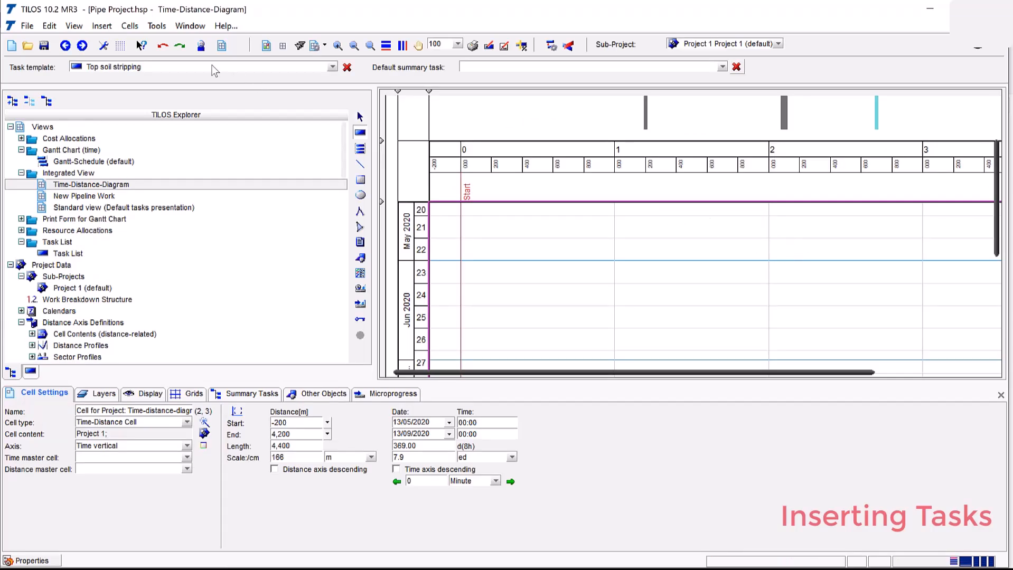
Set the task template to none and draw a task across weeks 21 and 22 near the Start location
click(332, 68)
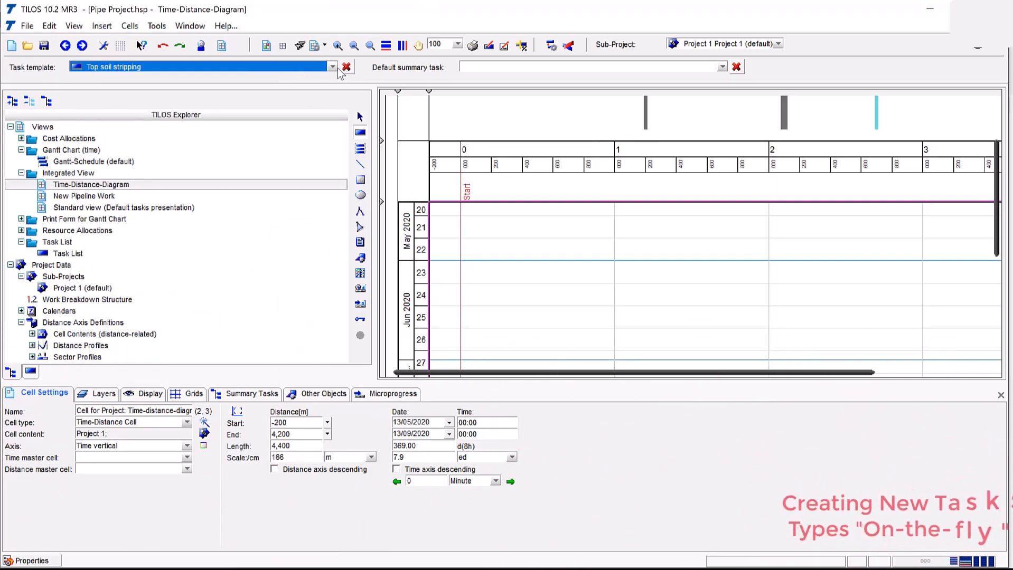
click(331, 67)
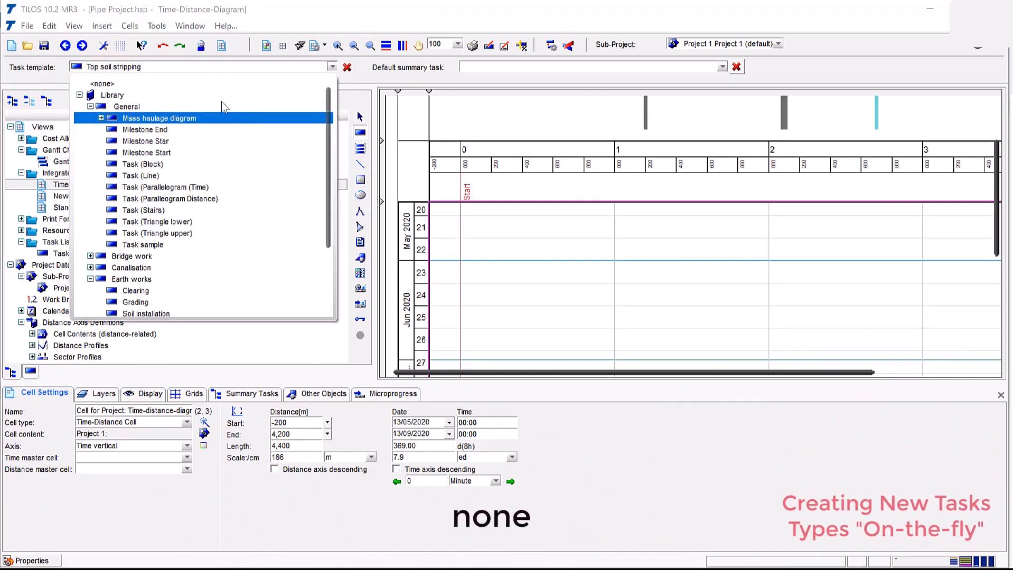
click(189, 83)
drag(472, 226, 529, 253)
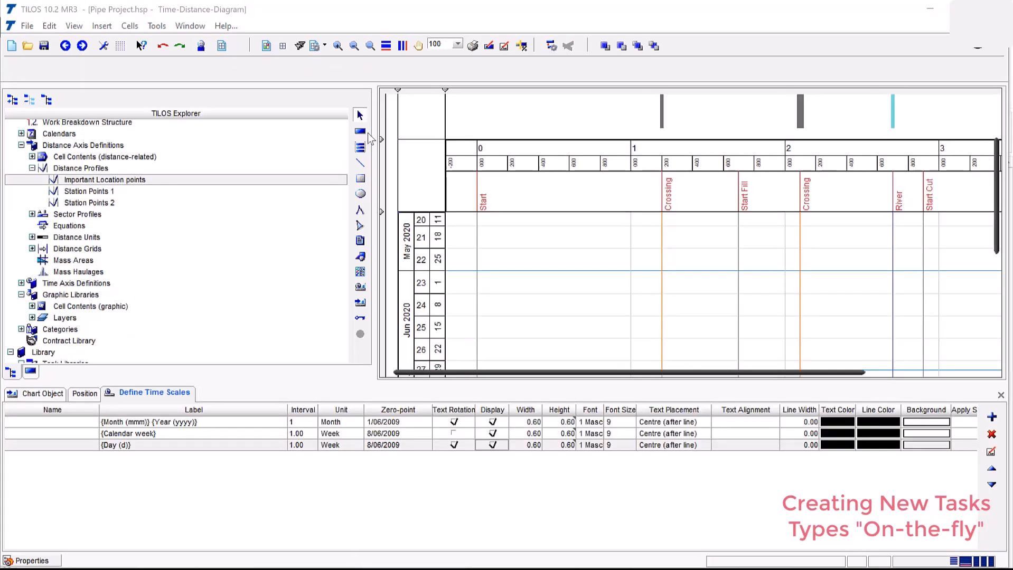
Insert a task with the Top soil stripping template from 2,700 to 0 m, running from about 15/05/2020 to 4/06/2020
click(360, 131)
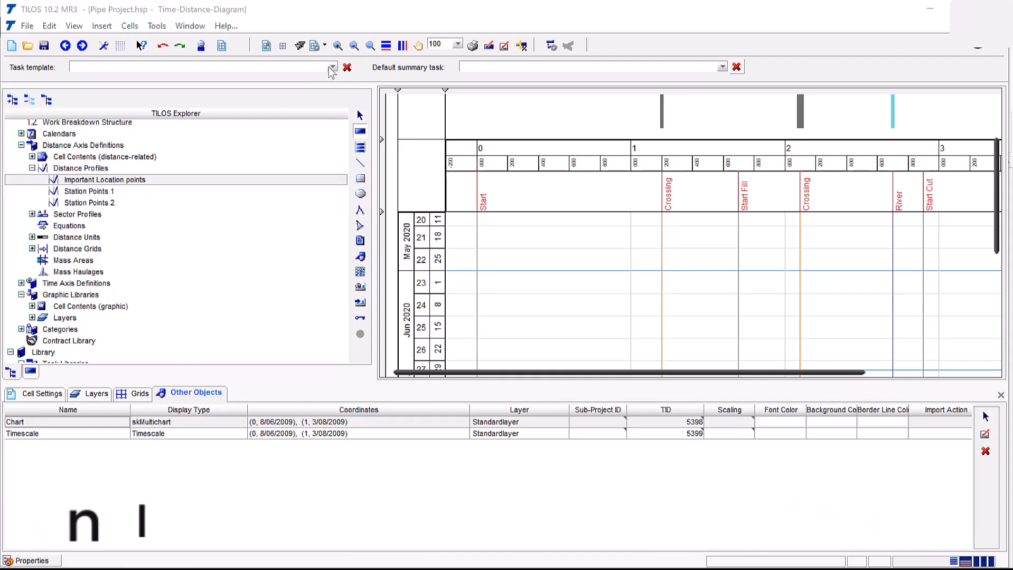
click(331, 67)
scroll(250, 184, down, 2)
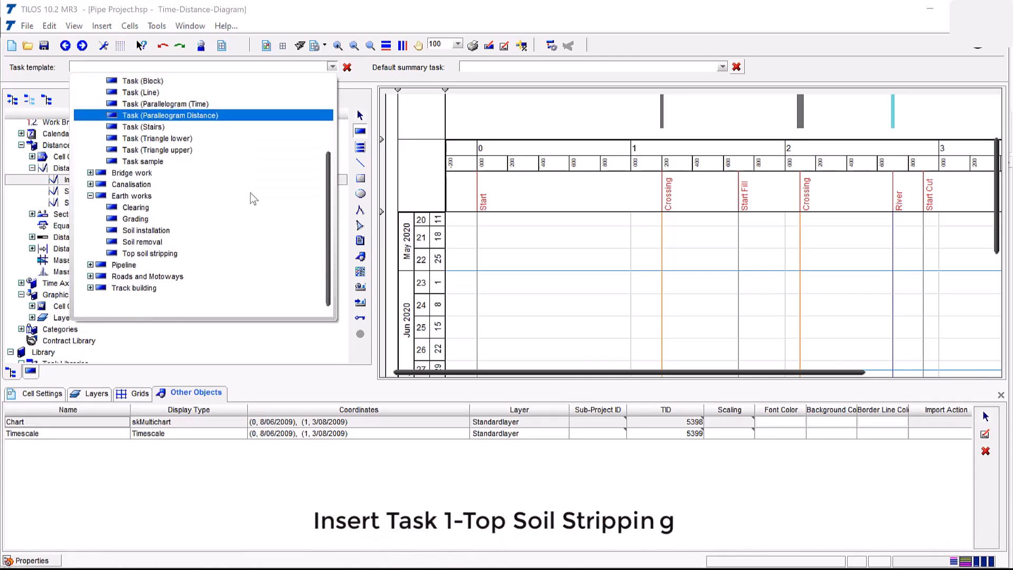
scroll(250, 193, down, 4)
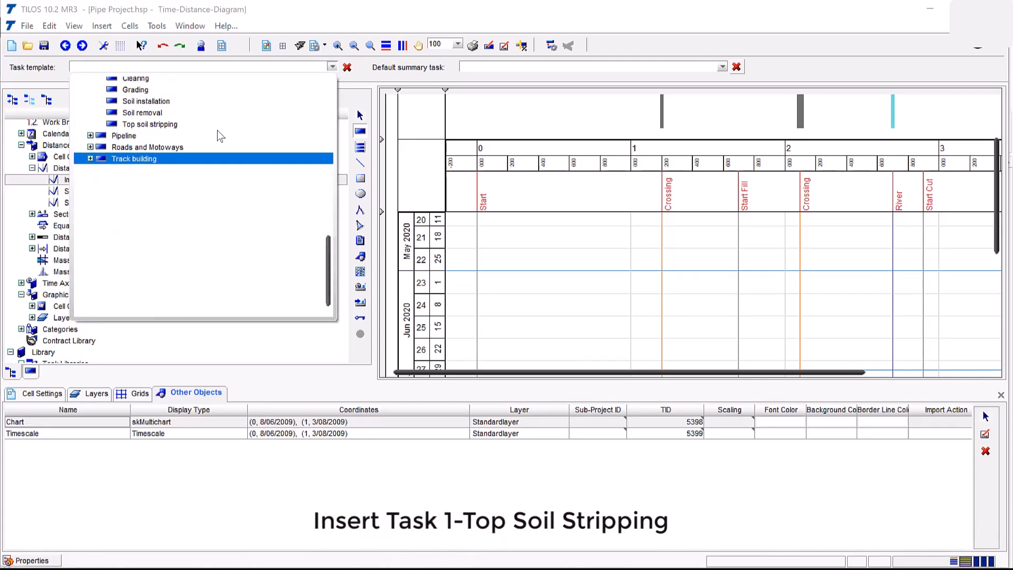
click(217, 123)
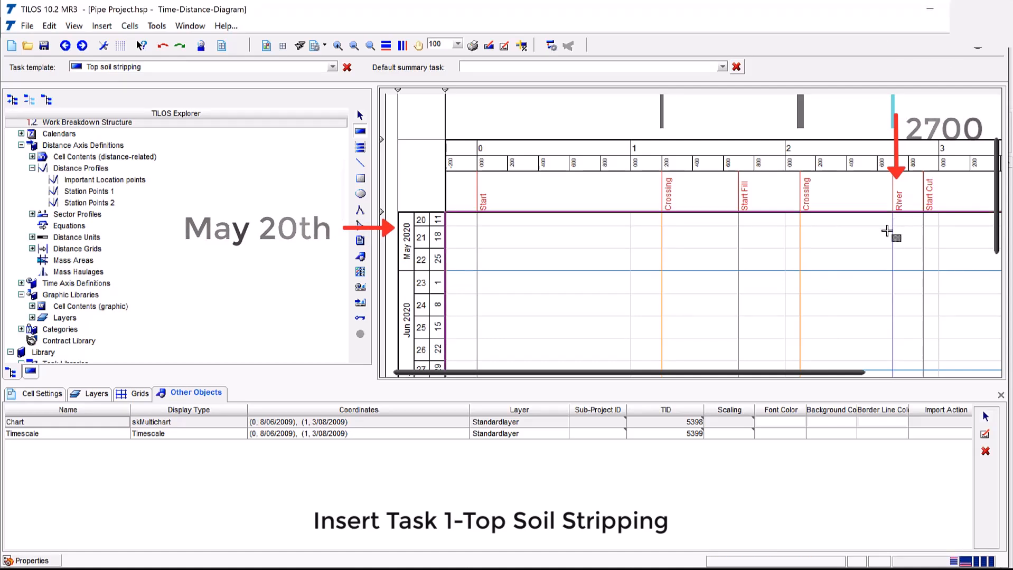
mouse_move(894, 222)
mouse_down()
mouse_move(809, 265)
mouse_move(751, 311)
mouse_move(605, 279)
mouse_move(527, 284)
mouse_move(499, 275)
mouse_move(480, 288)
mouse_move(477, 315)
mouse_up()
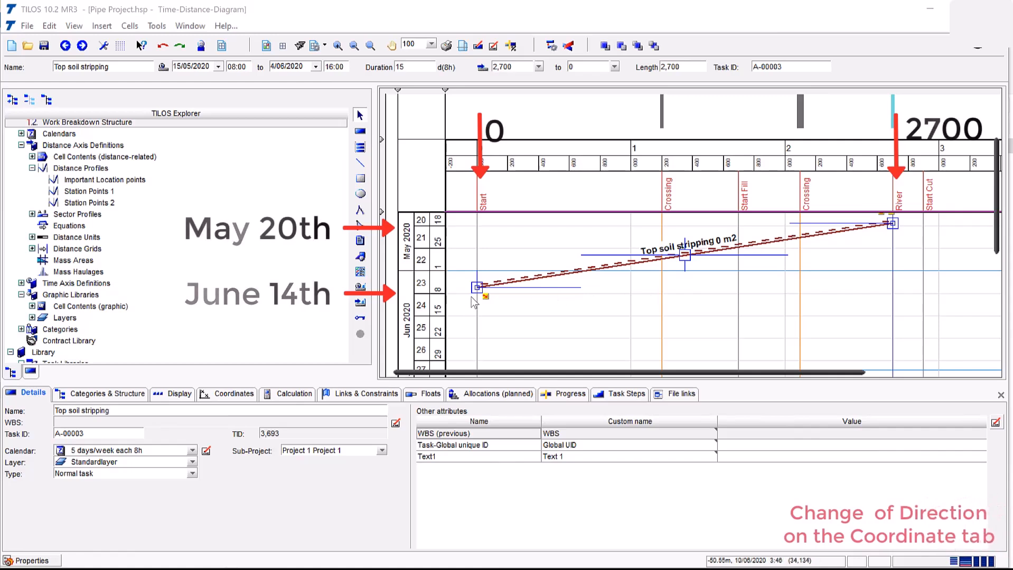
Reverse the Top soil stripping task's direction and switch it back to run from 2,700 to 0 m
click(229, 394)
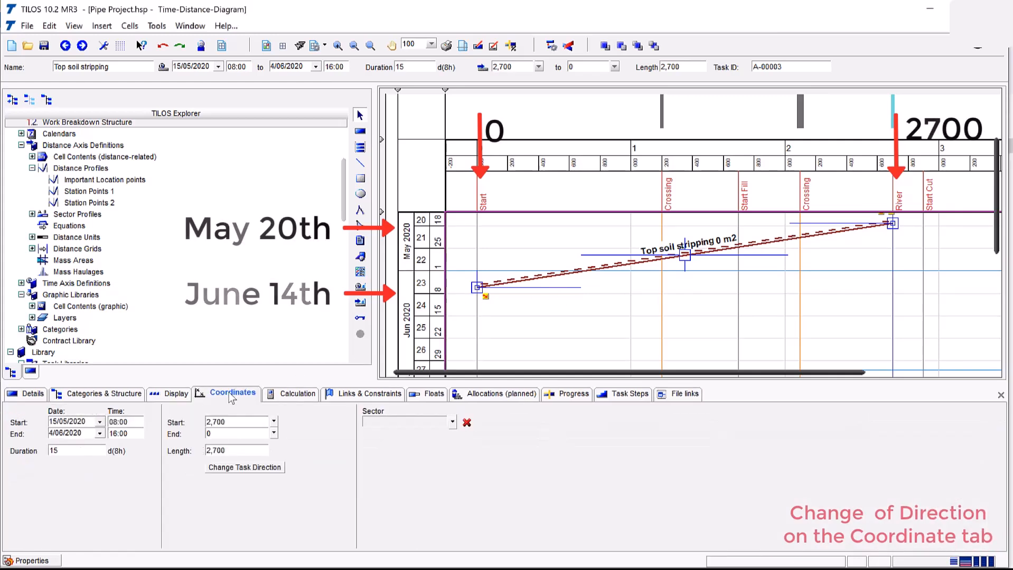
click(268, 469)
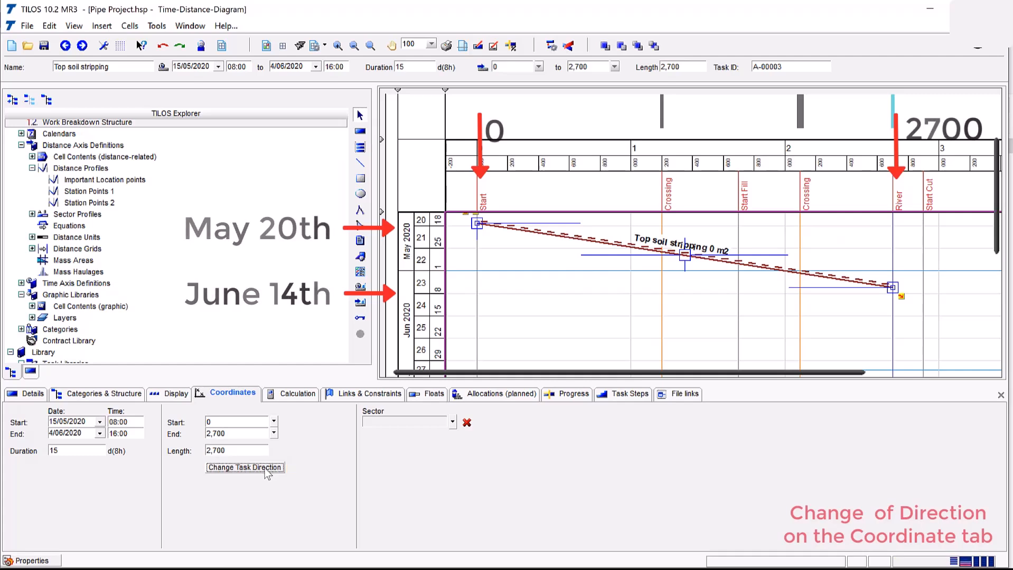
click(267, 469)
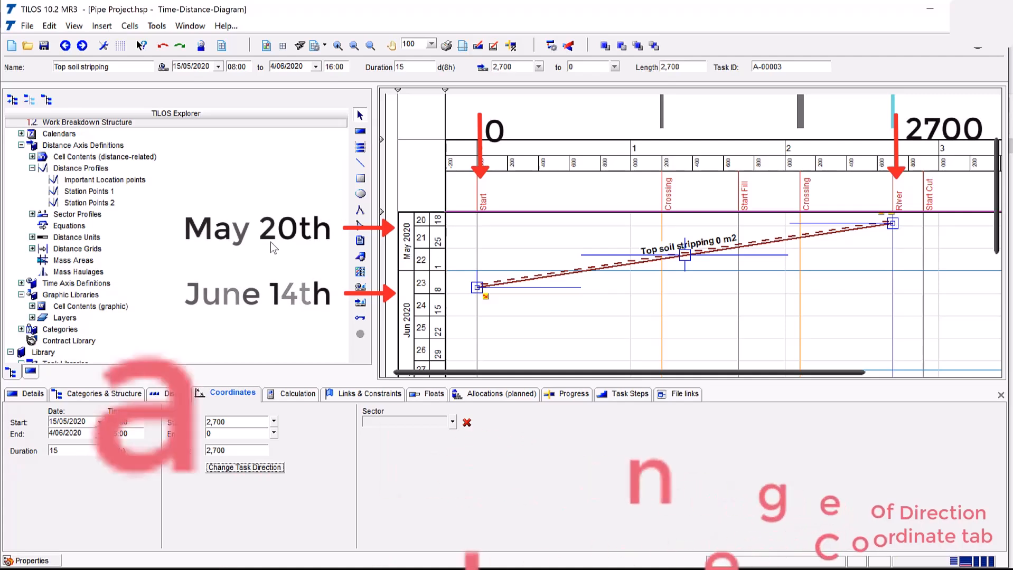
Set the Top soil stripping task's start date to 20/05/2020 and choose 14/06/2020 as its end date
click(30, 394)
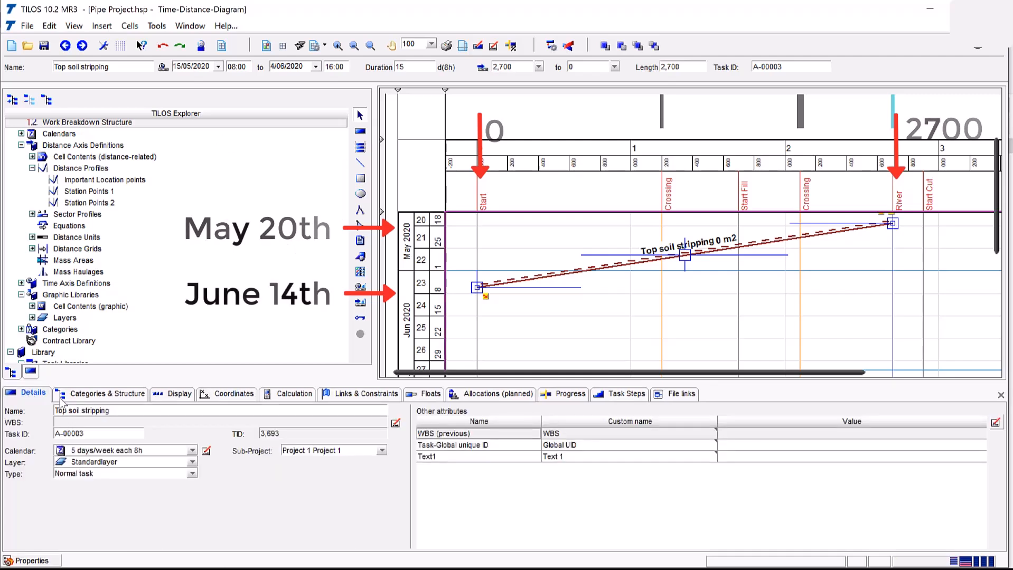
click(226, 394)
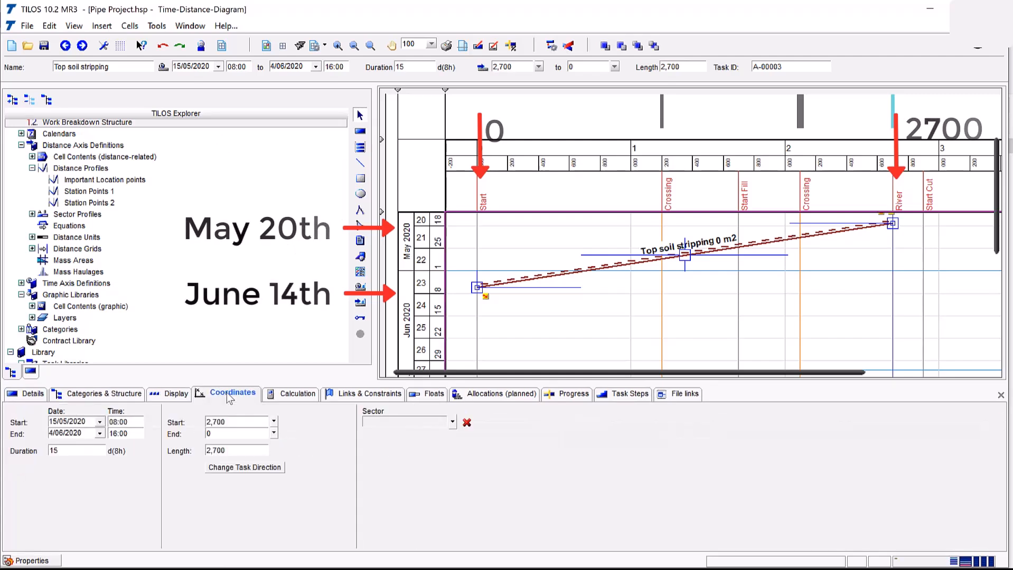
click(101, 422)
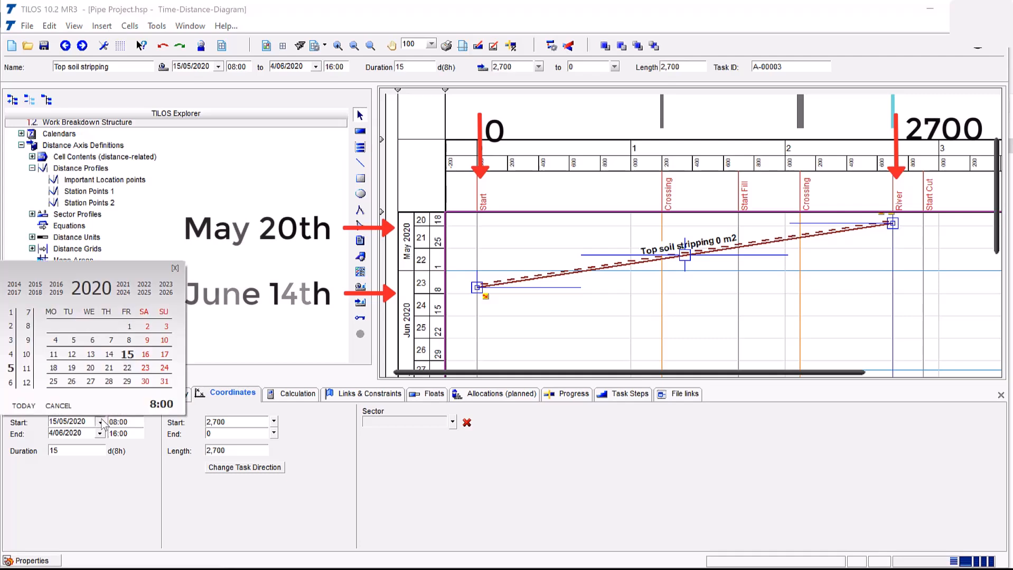
click(91, 368)
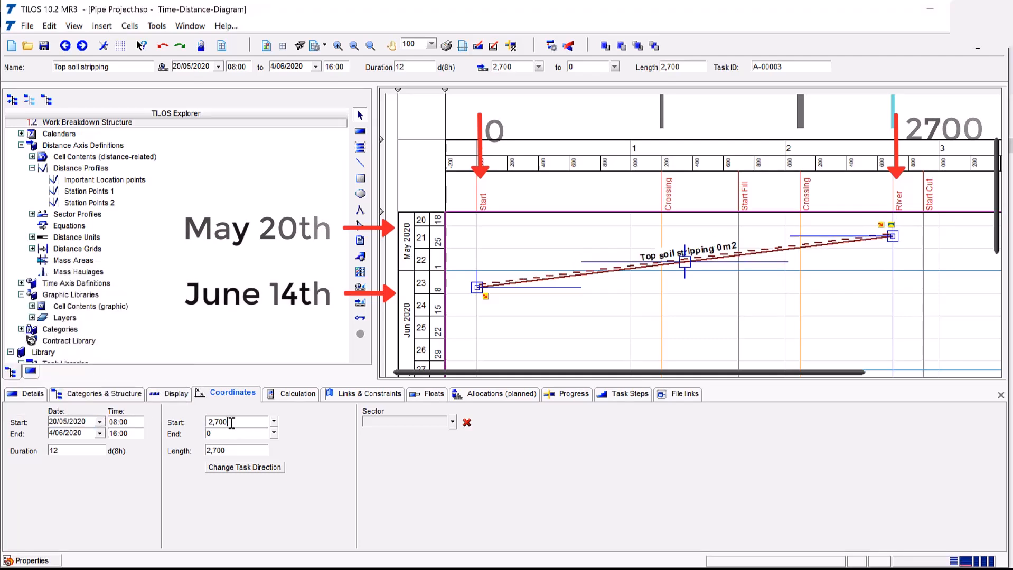
click(100, 433)
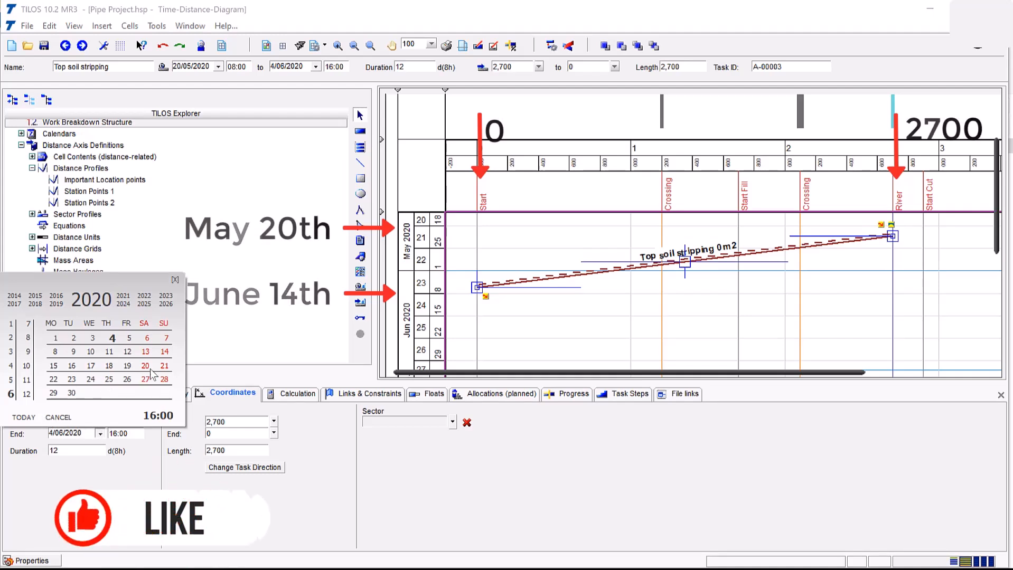
click(165, 352)
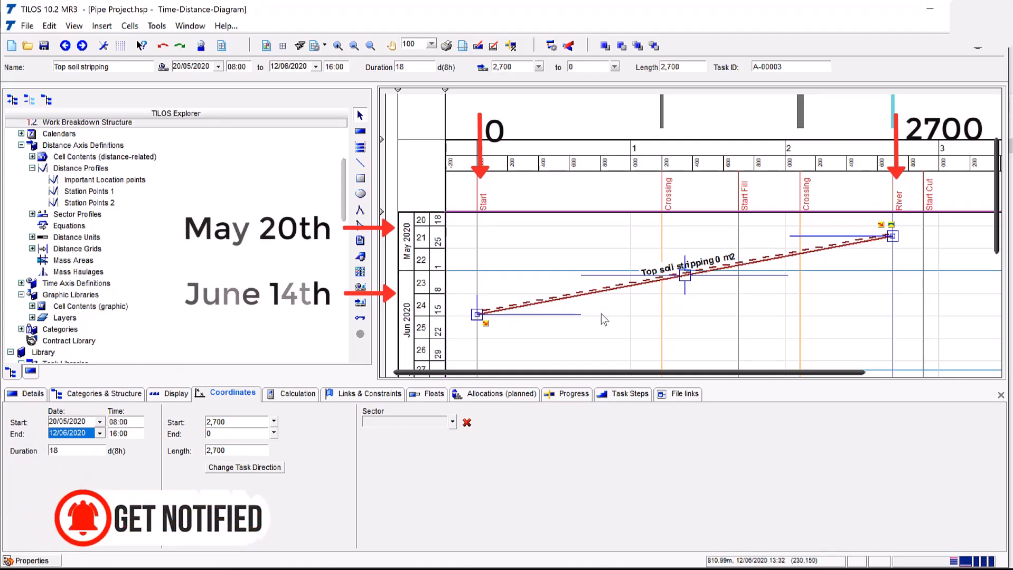
click(547, 346)
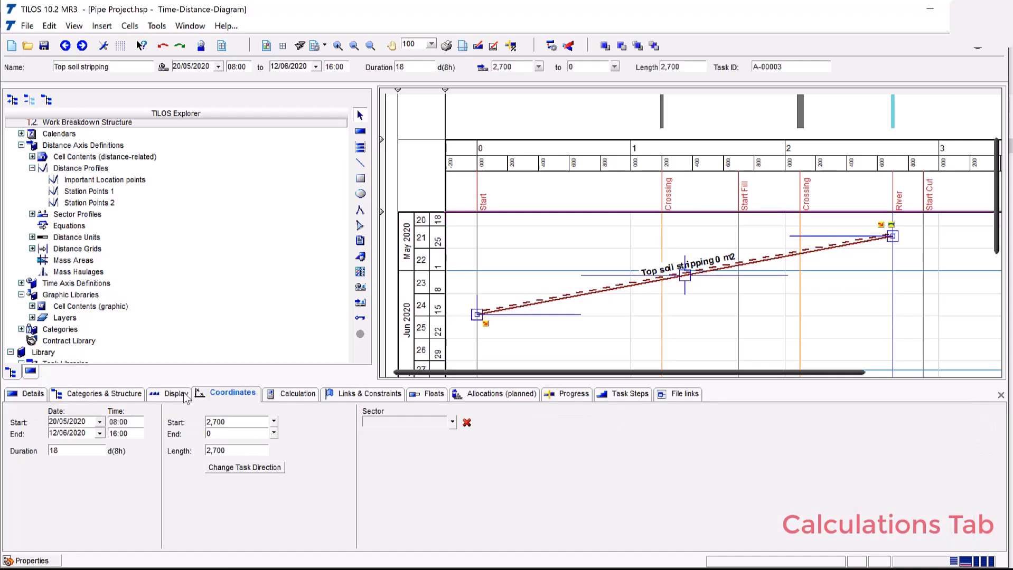
Set the Top soil stripping task to calculate Duration from a quantity of 19,200 m2, keeping the work rate unit at m2/h
click(287, 394)
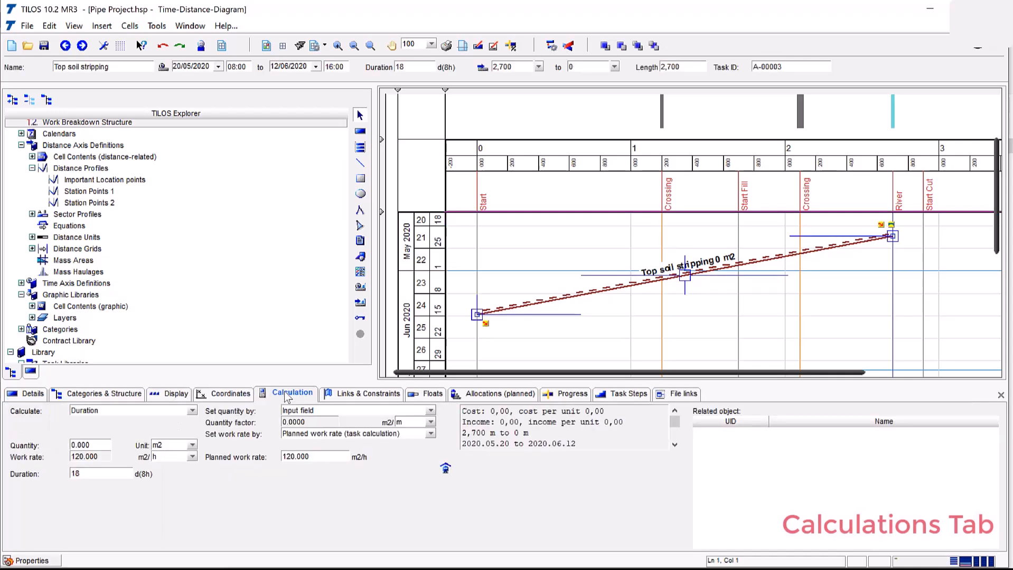
click(133, 413)
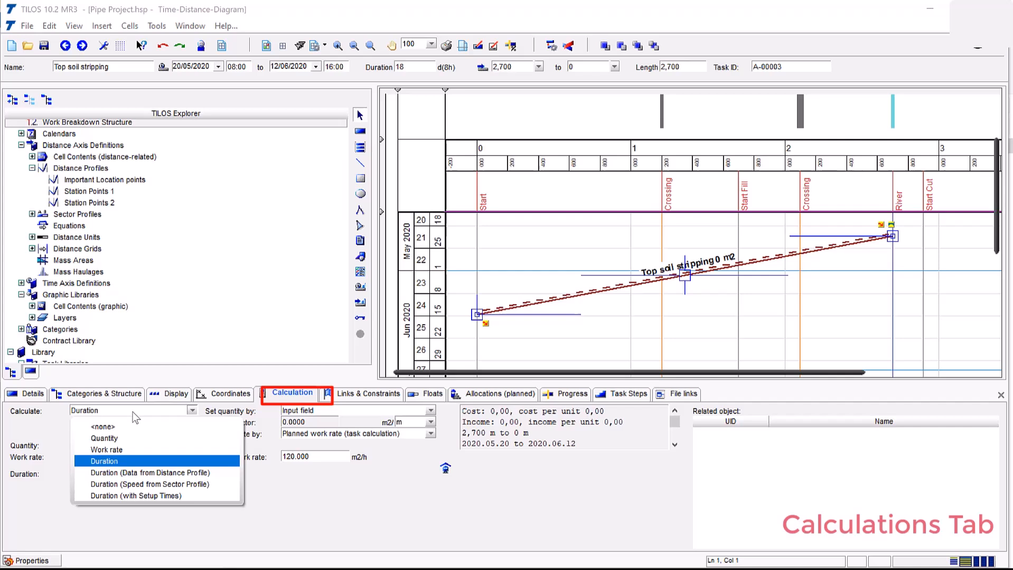
click(105, 463)
click(105, 444)
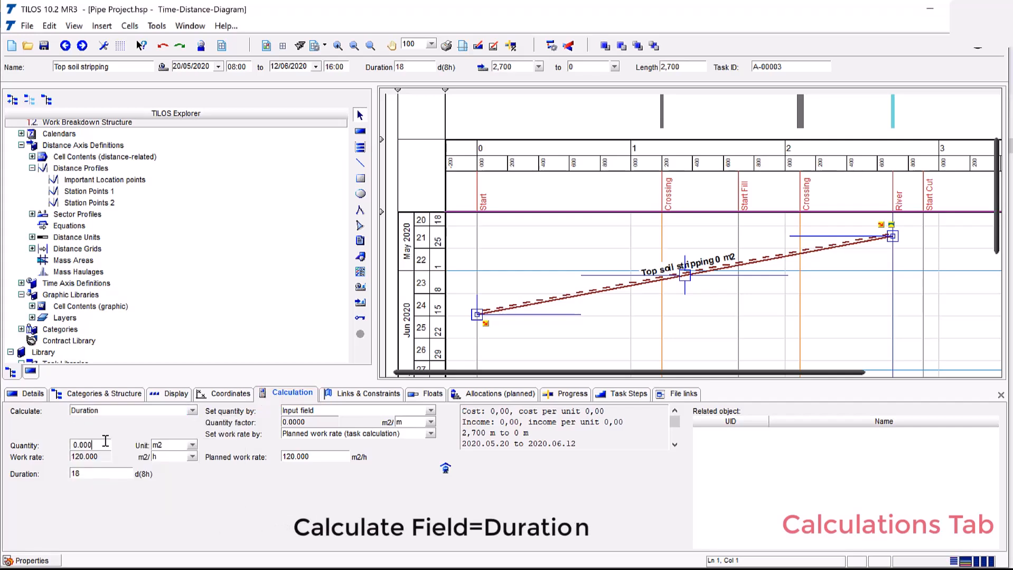
key(BackSpace)
key(BackSpace)
key(BackSpace)
key(BackSpace)
key(BackSpace)
text(1)
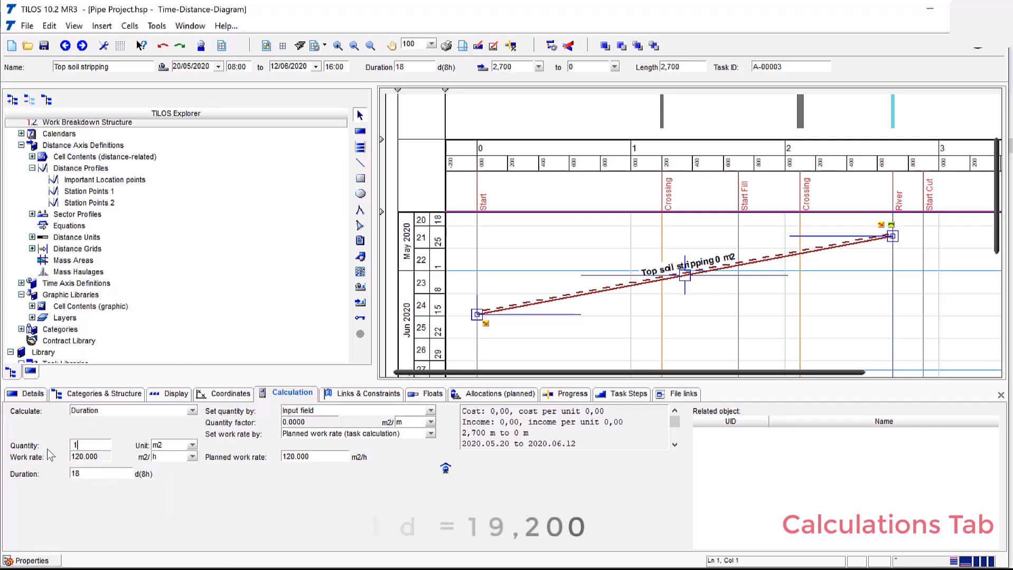
text(9200)
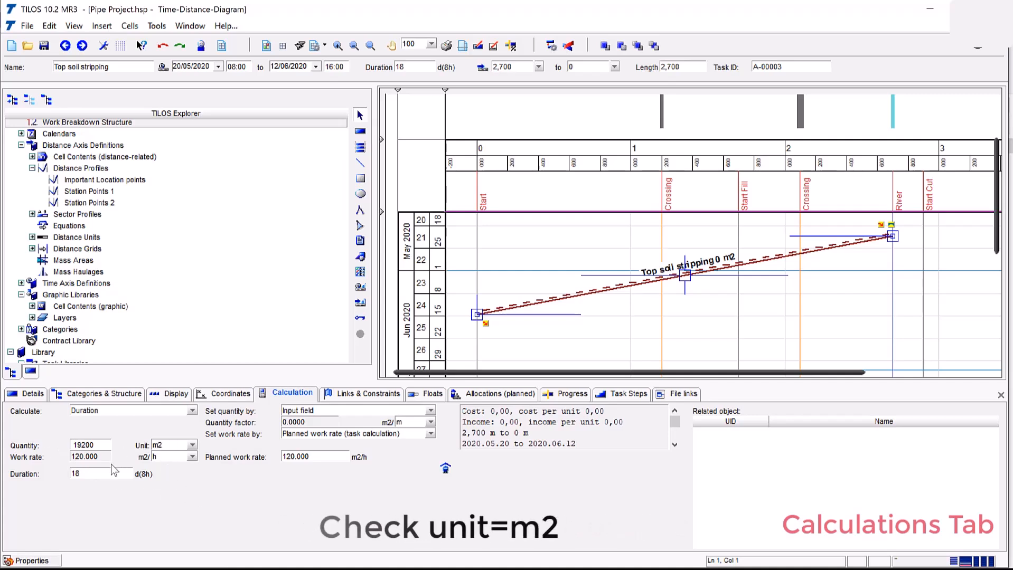
click(182, 458)
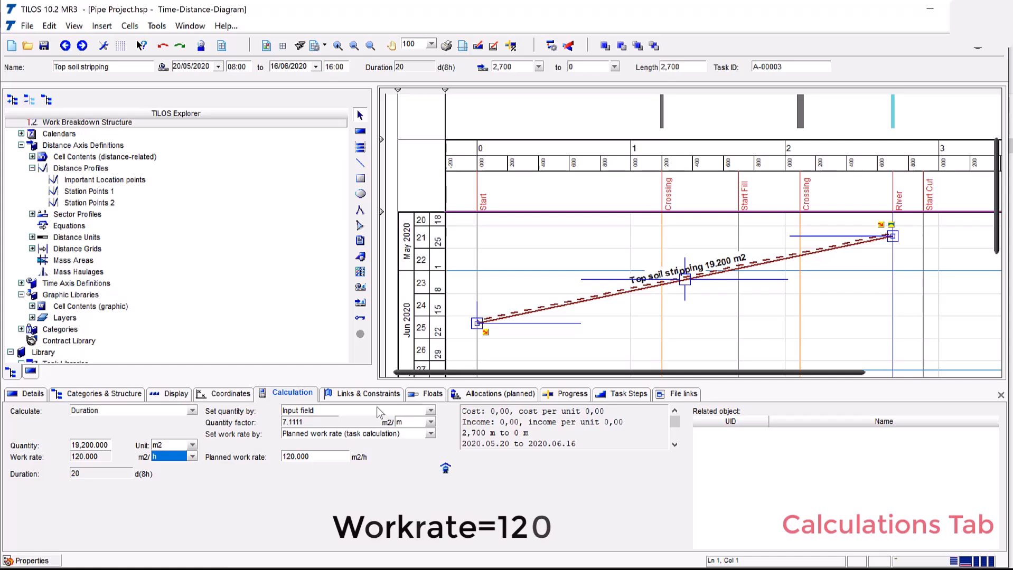
Check the options for how the Top soil stripping quantity is set, keeping Input field
click(432, 409)
click(431, 410)
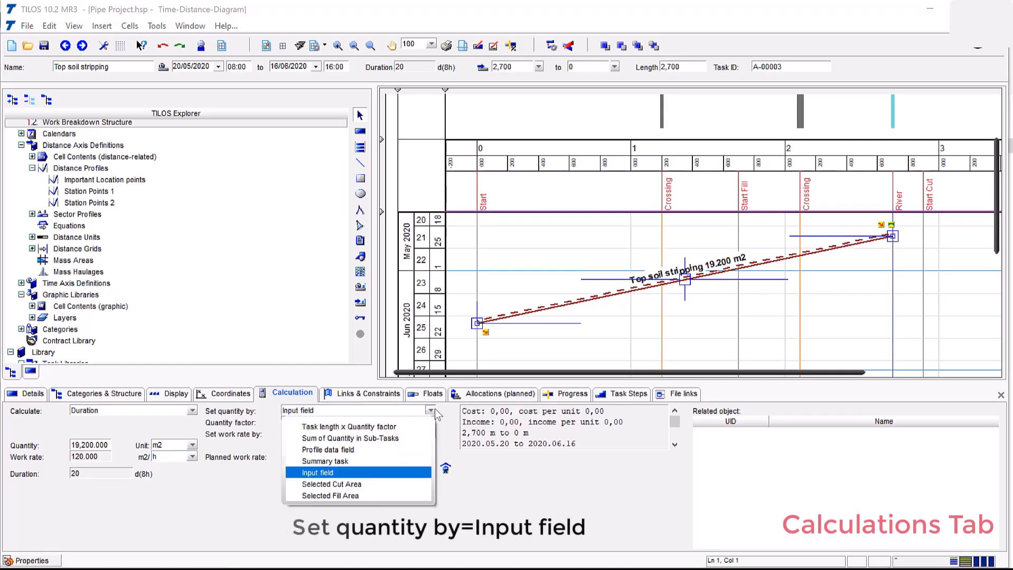
click(446, 432)
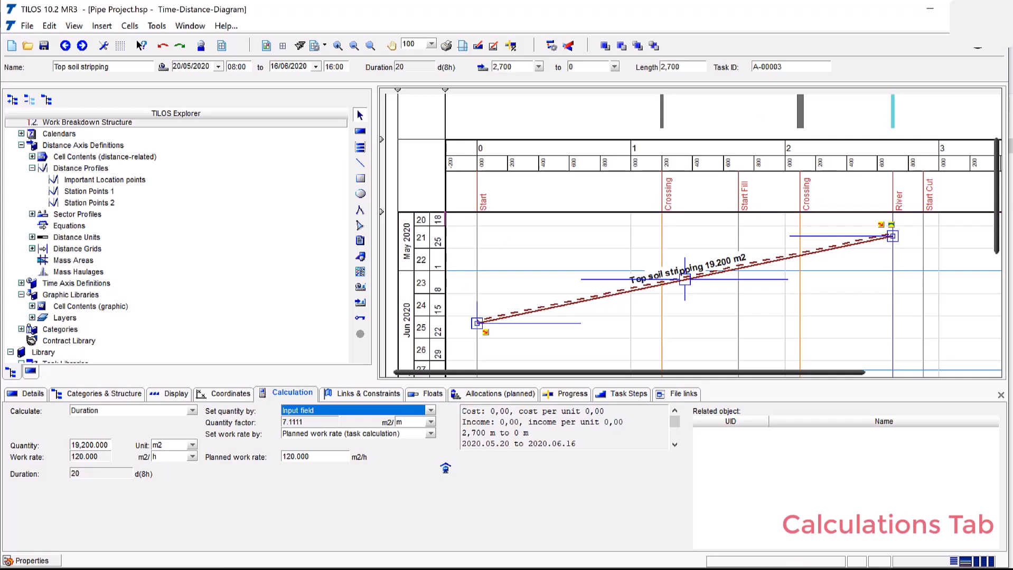
Insert a task with the Soil removal template from about 2,450 to 450 m, running from about 3/06/2020 to 19/06/2020
click(401, 179)
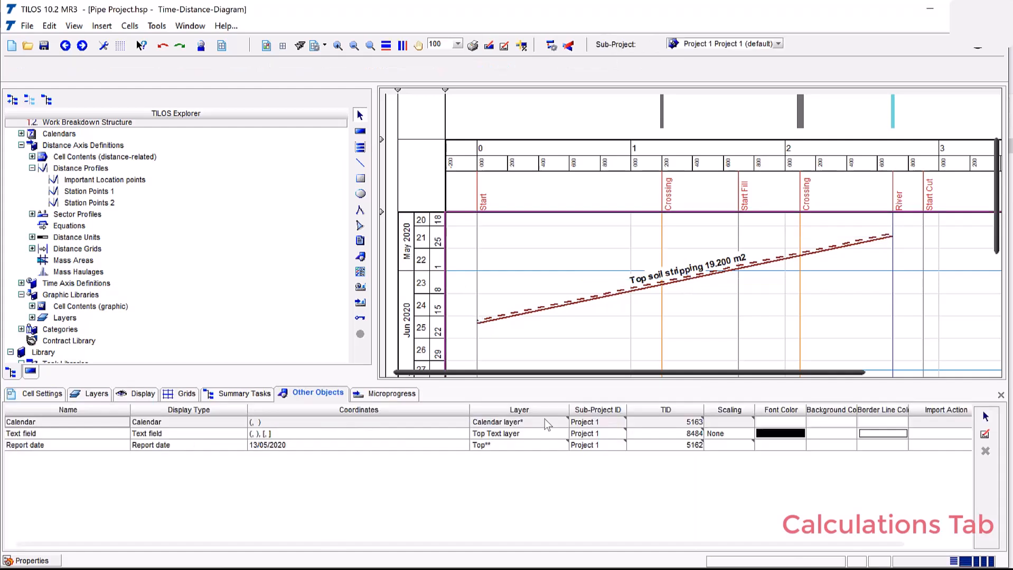
click(360, 131)
click(333, 66)
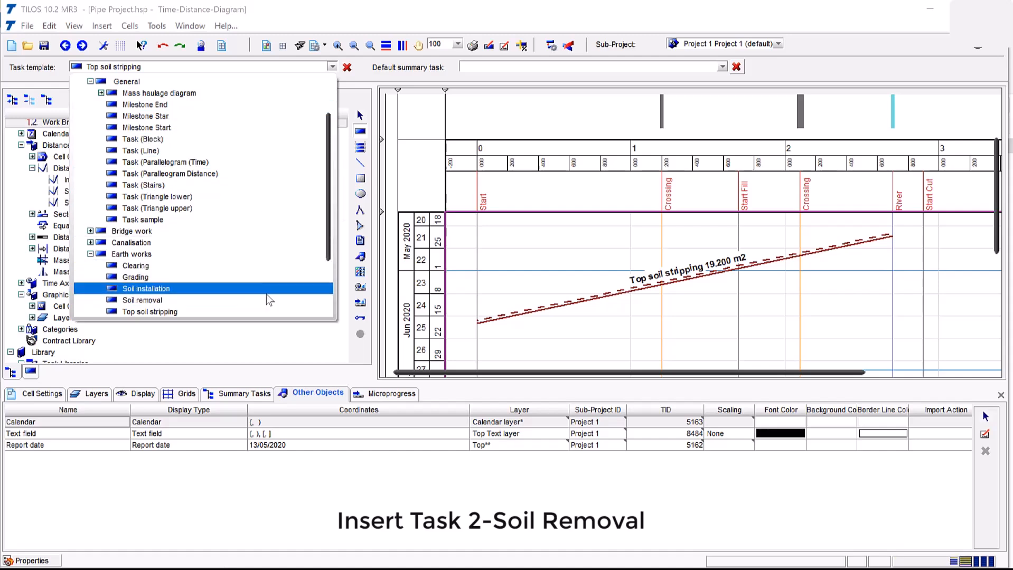
click(267, 299)
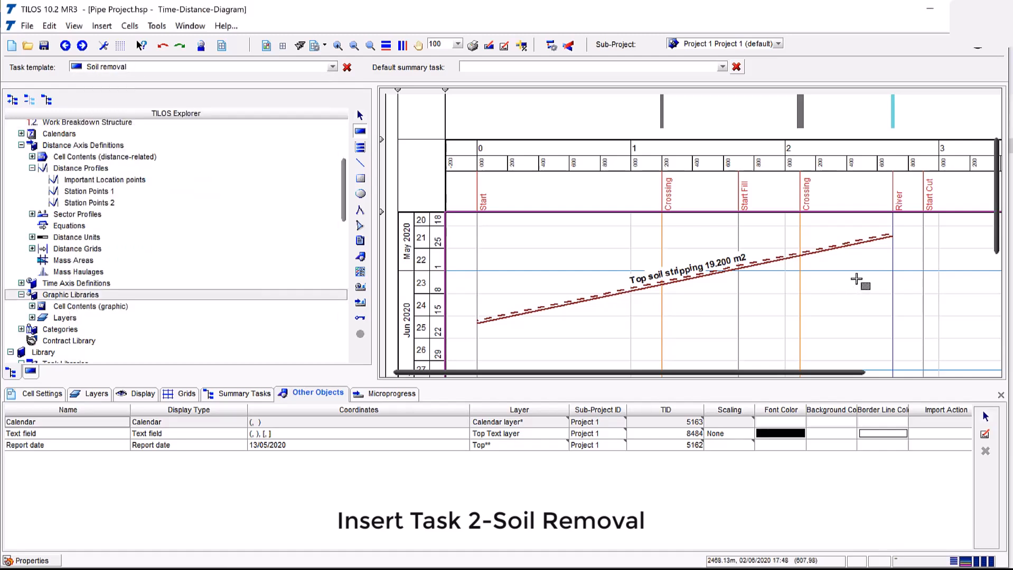
mouse_move(854, 281)
mouse_down()
mouse_move(667, 327)
mouse_move(546, 337)
mouse_up()
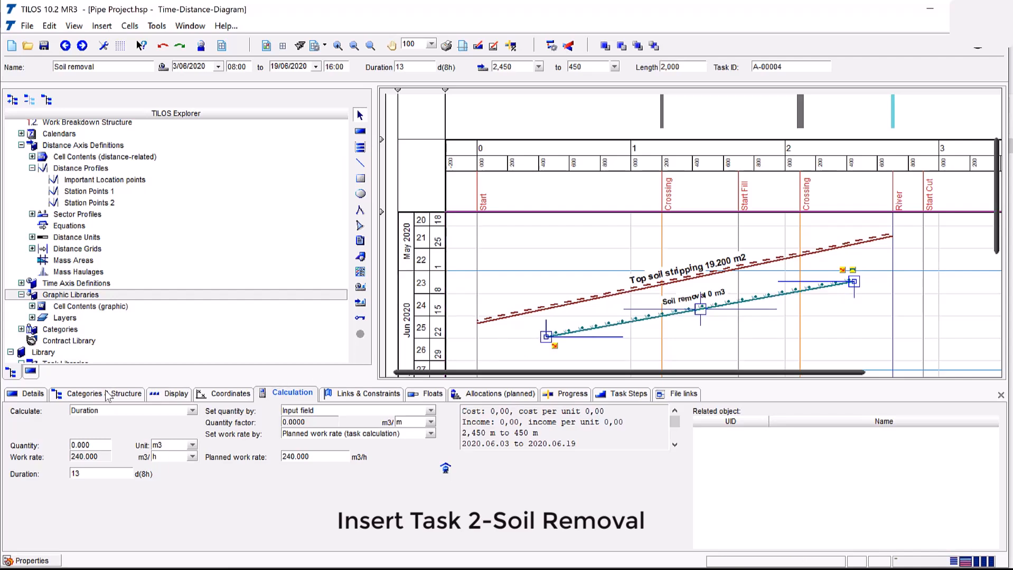
Choose 31/05/2020 as the Soil removal task's start date and set its start distance to 1,700 m
click(230, 393)
click(99, 423)
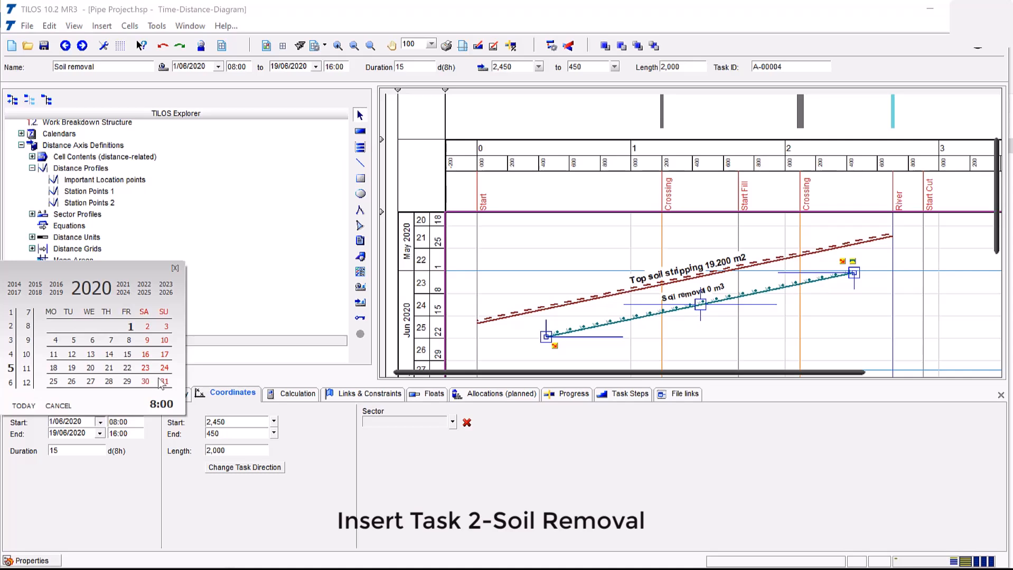
click(162, 383)
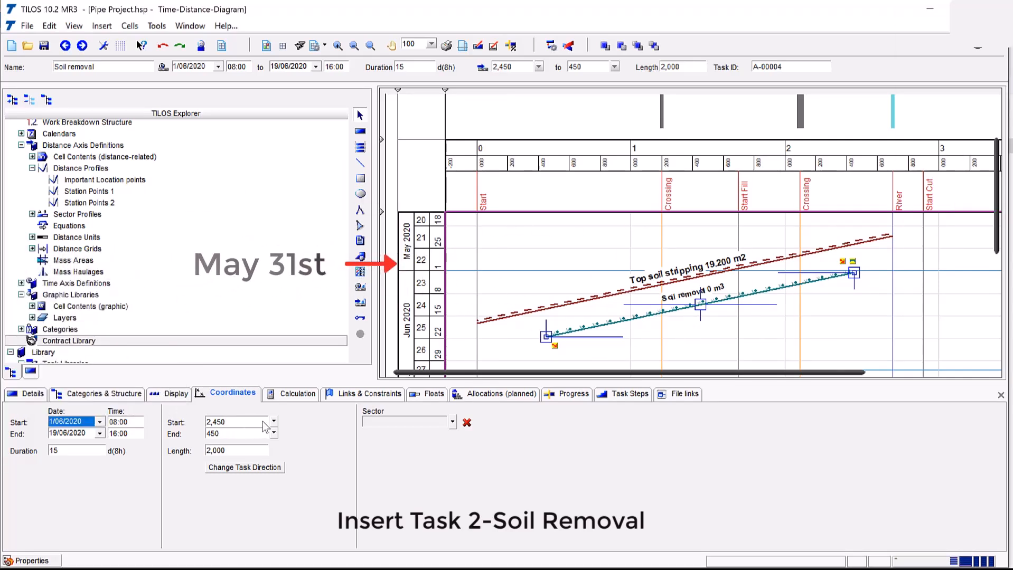
double_click(233, 422)
text(1)
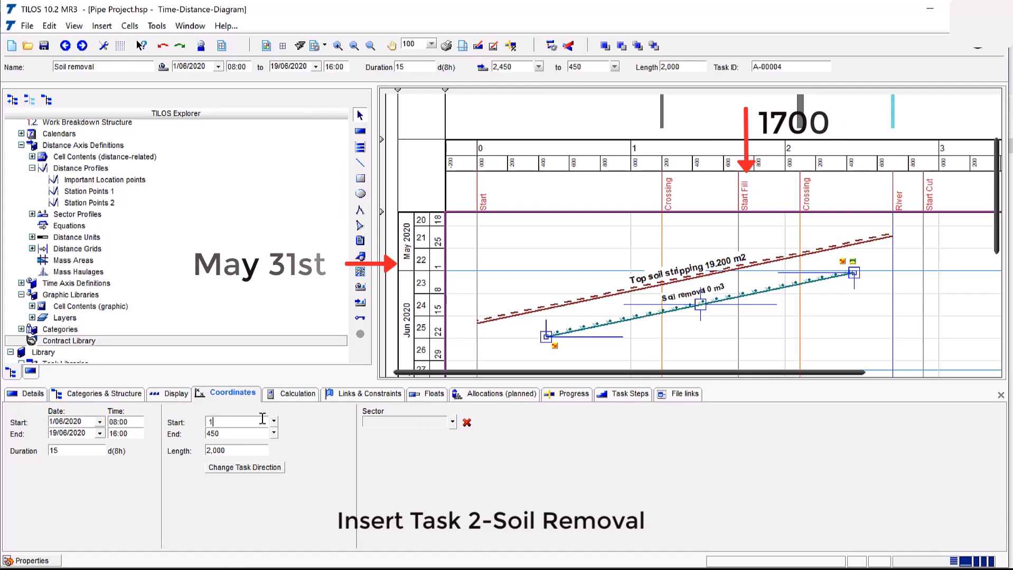
text(700)
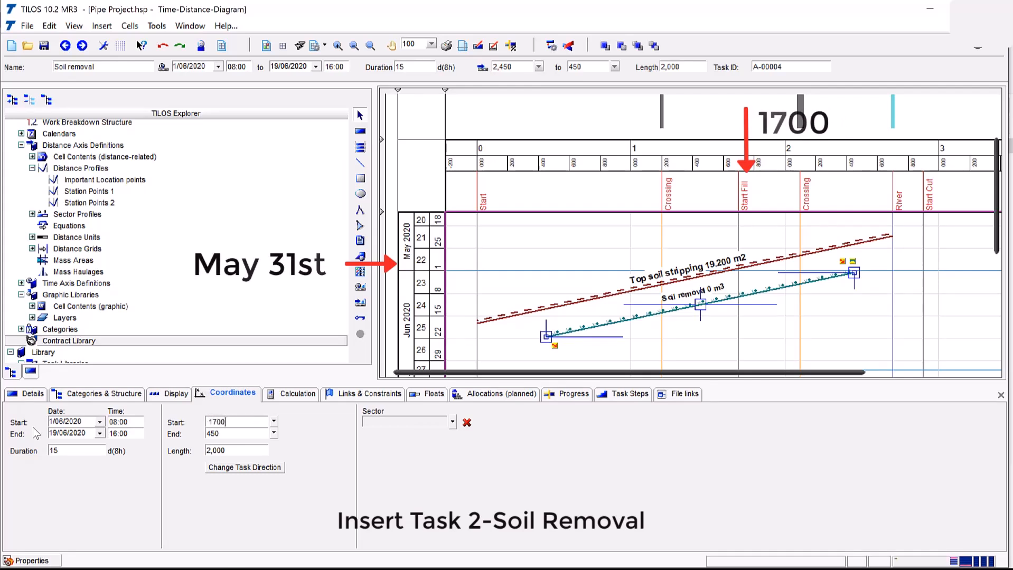
Set the Soil removal task's end date to 3/07/2020 and its end distance to 0 m
click(103, 434)
click(104, 433)
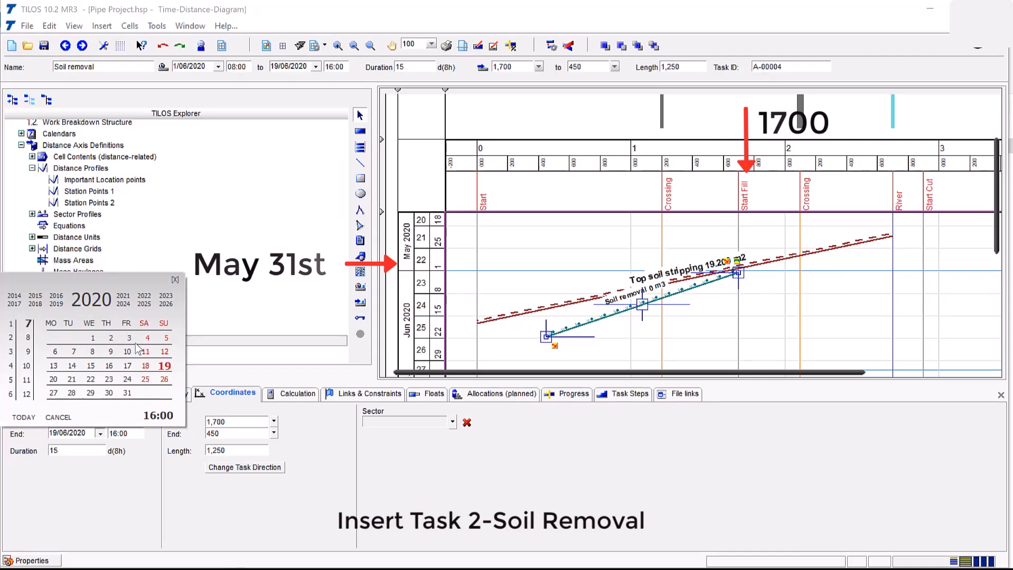
click(129, 338)
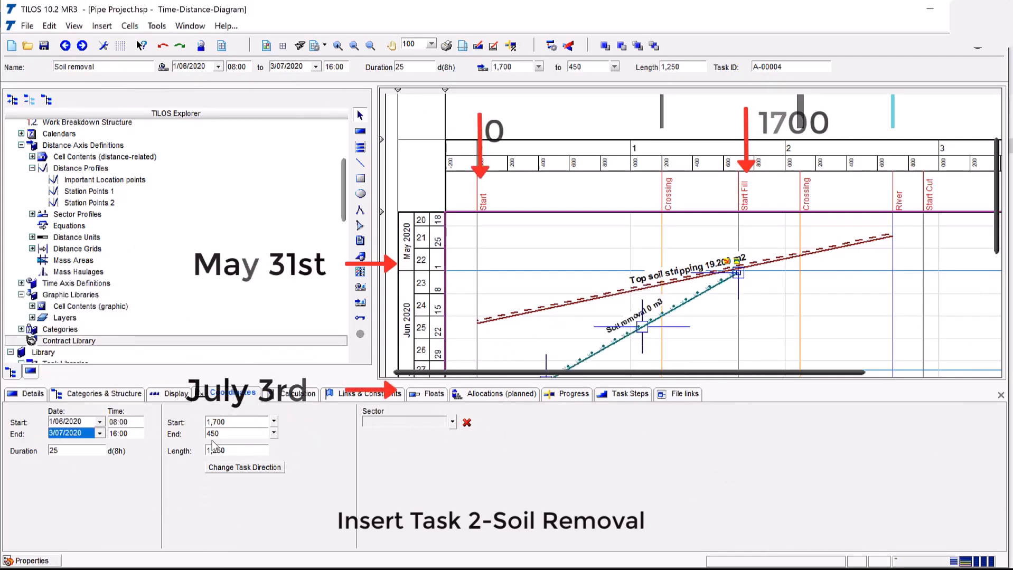
double_click(230, 434)
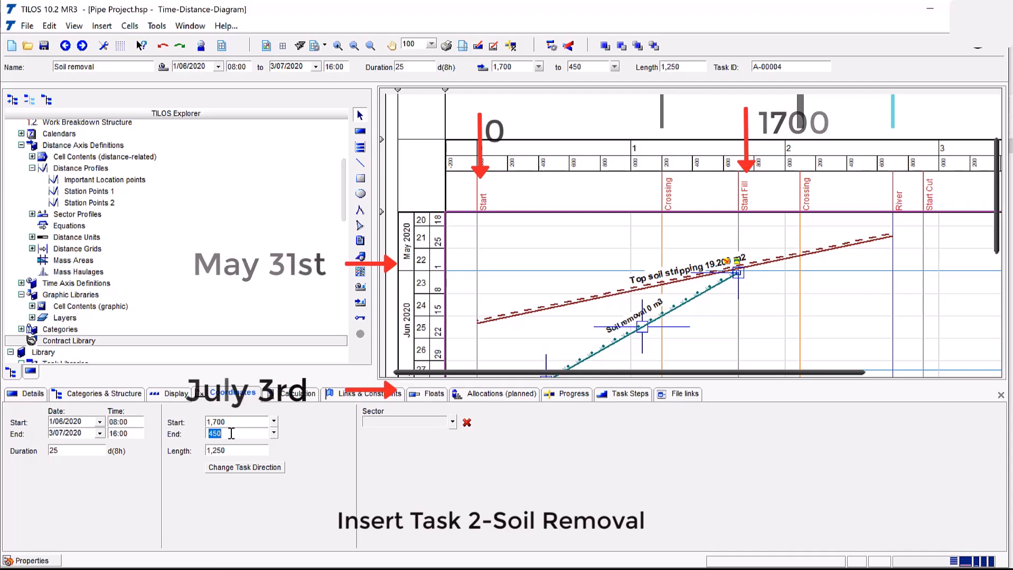
click(235, 451)
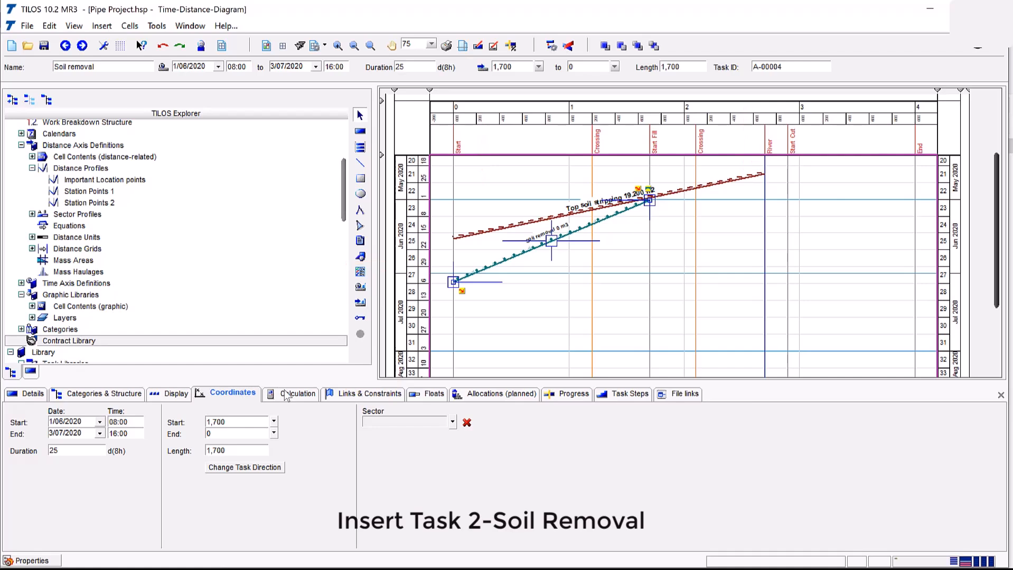
Set the Soil removal quantity to 45,630 m3, keeping Duration as the calculated value and Input field as the quantity source
click(278, 396)
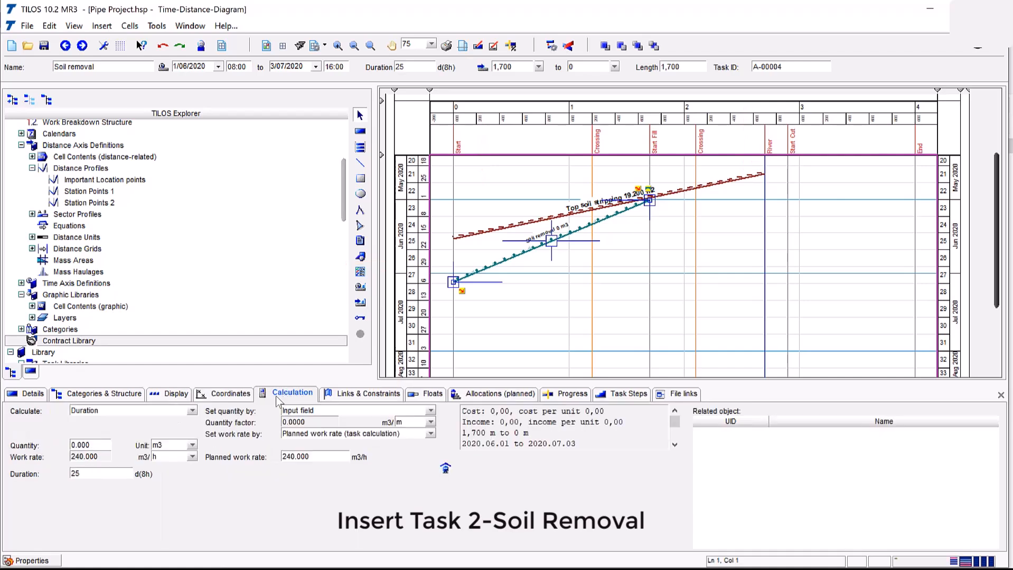
click(175, 411)
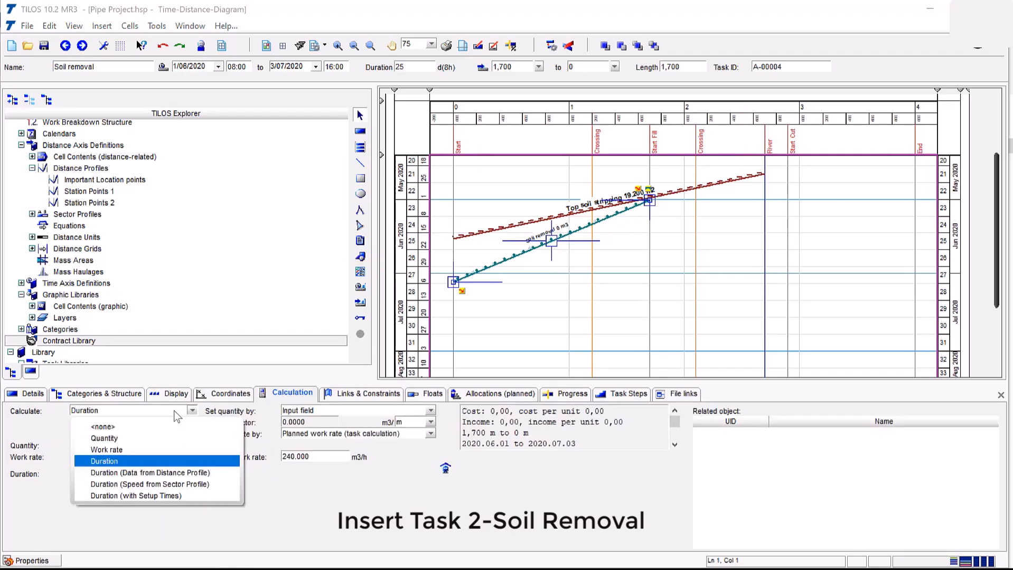
click(174, 411)
click(101, 446)
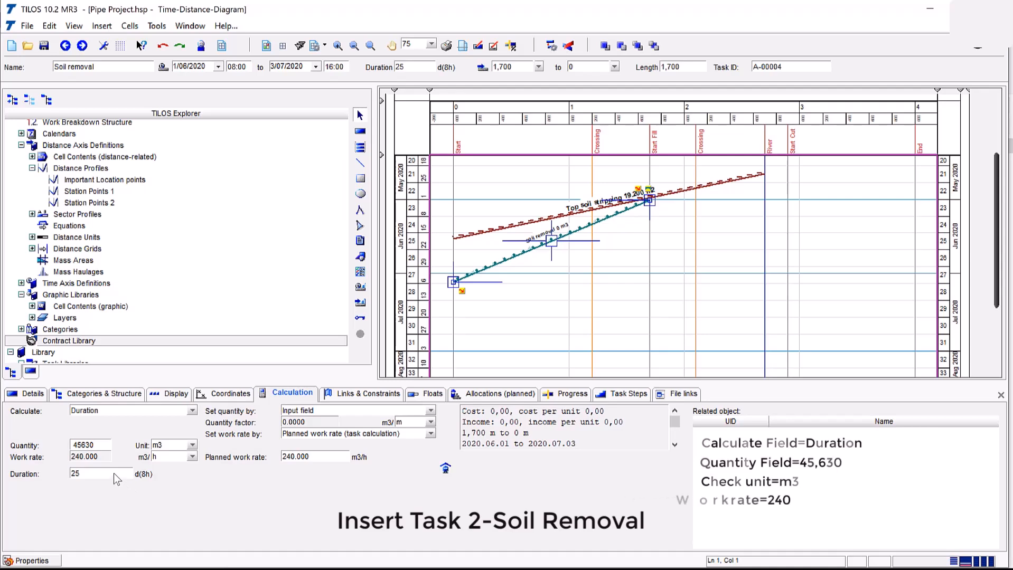
key(Return)
click(324, 412)
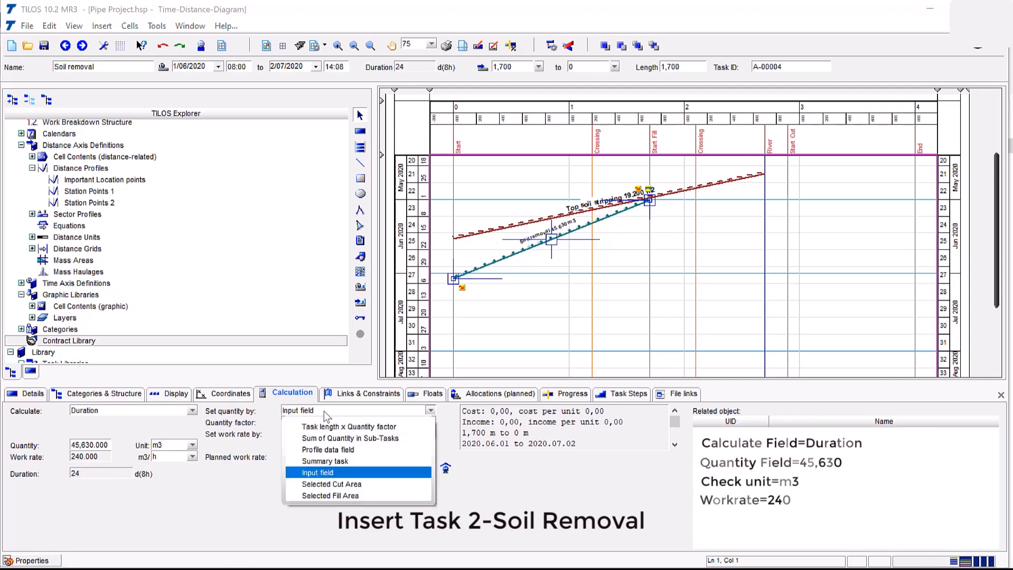
click(324, 411)
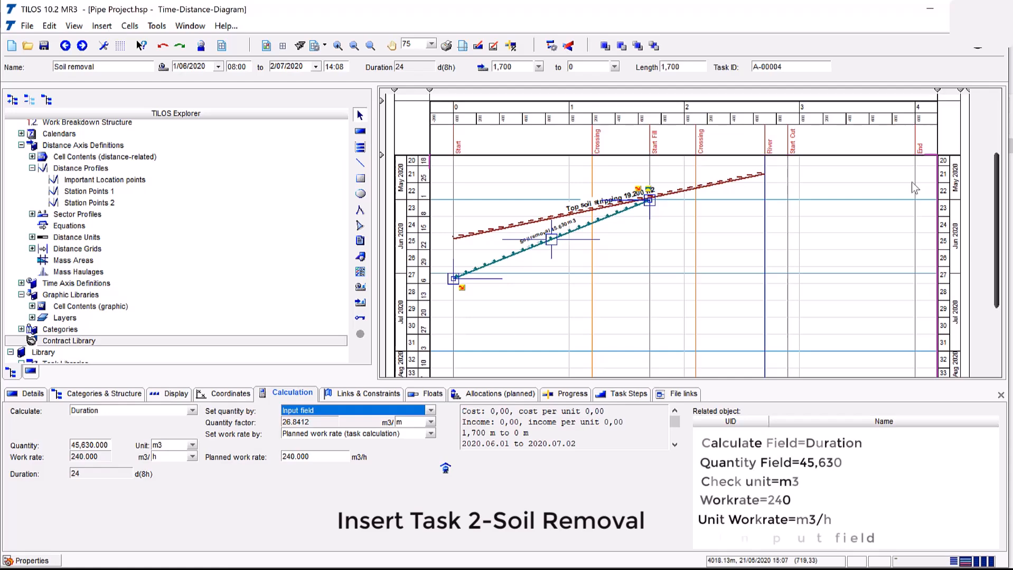
Insert a task with the Soil installation template from 1,700 to about 2,600 m, running from about 3/06/2020 to 3/07/2020
click(528, 317)
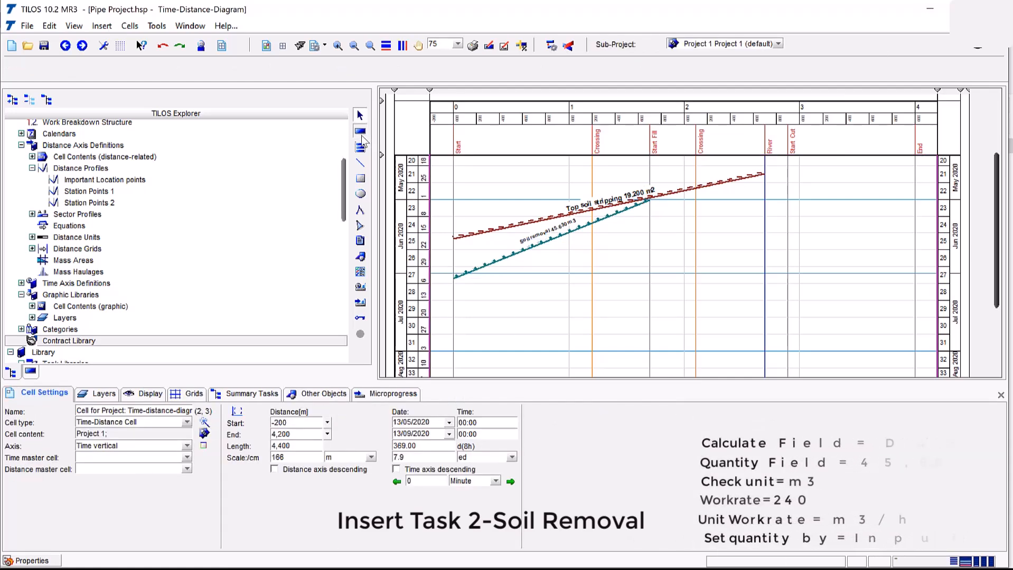
click(361, 131)
click(332, 67)
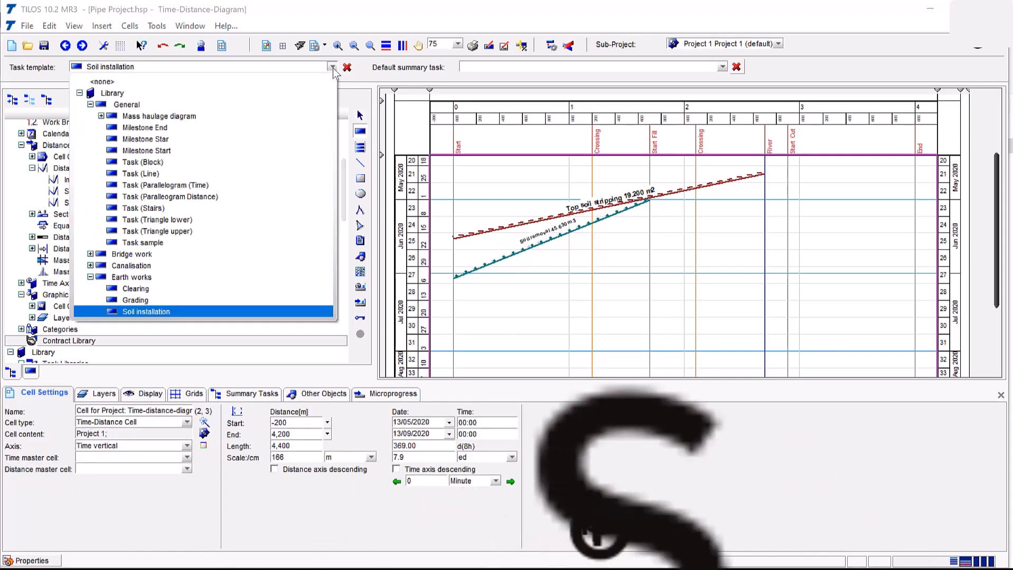
click(206, 310)
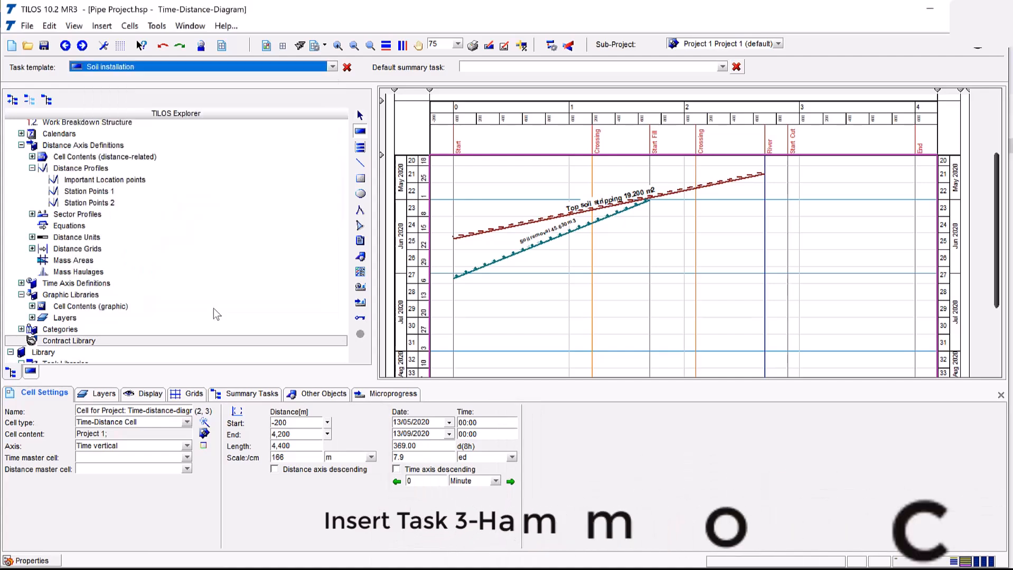
mouse_move(649, 207)
mouse_down()
mouse_move(708, 264)
mouse_move(751, 284)
mouse_up()
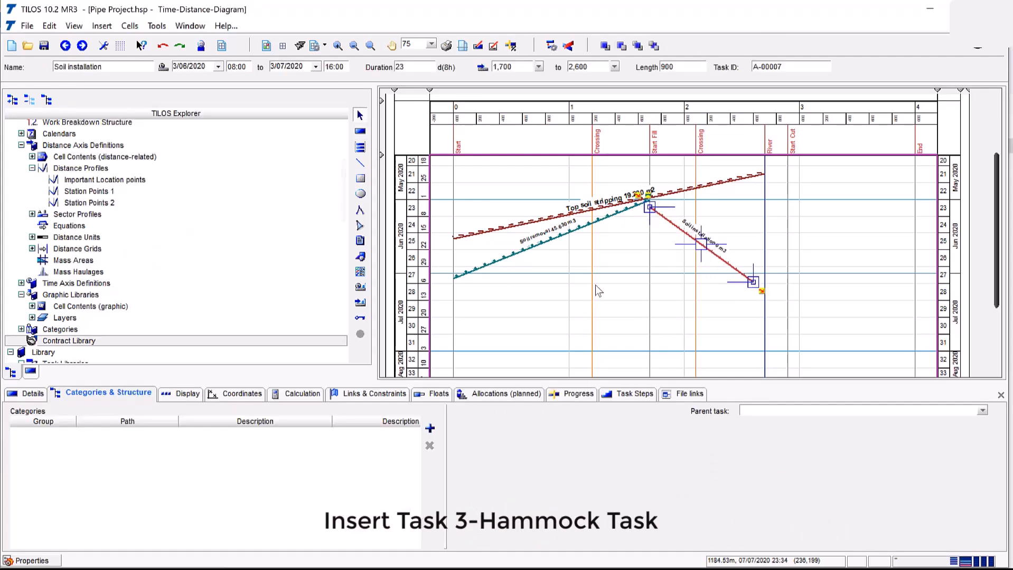
Set the Soil installation task's end distance to 2,700 m and its start date to 1/06/2020
click(224, 395)
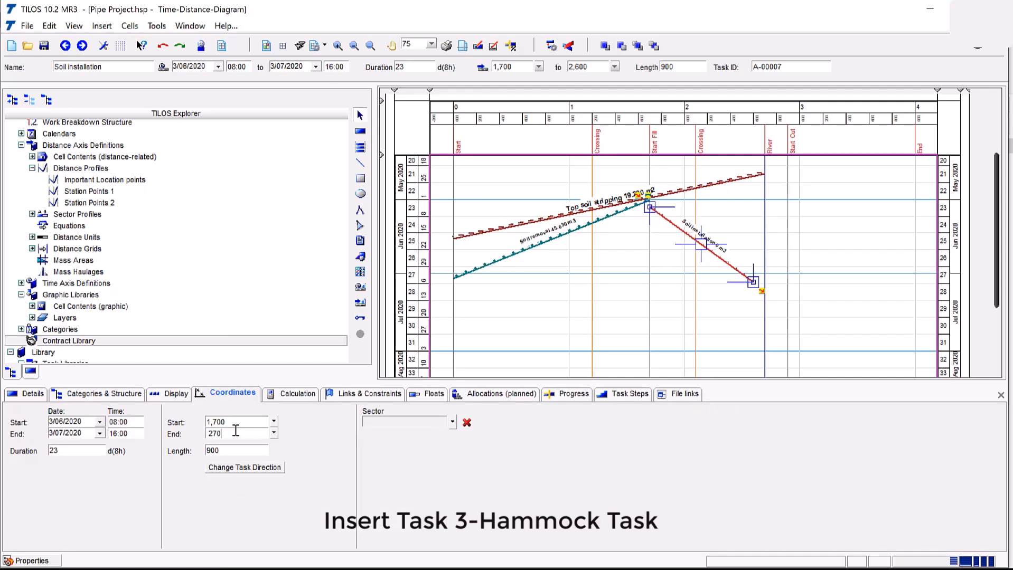
click(100, 422)
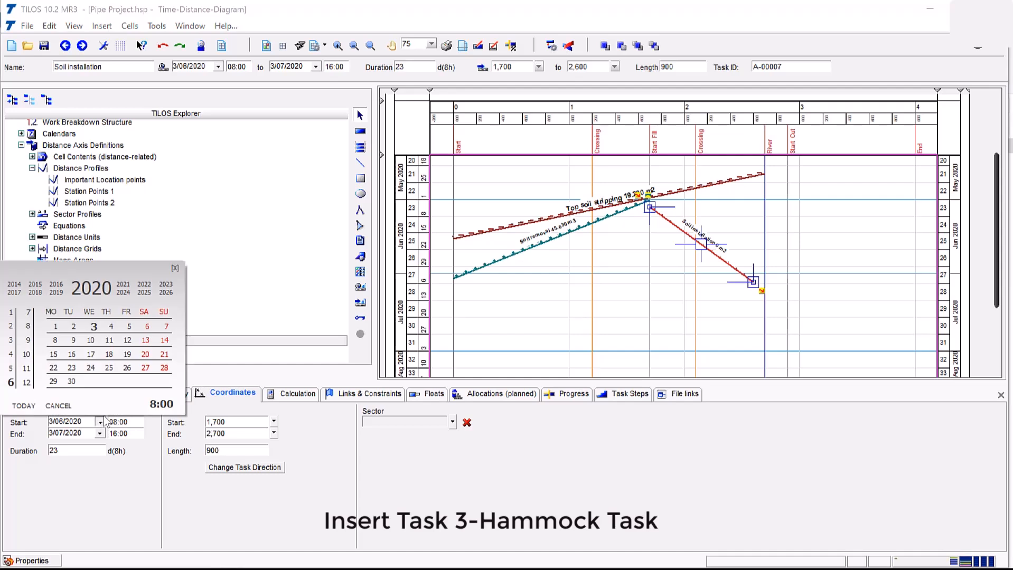
click(55, 326)
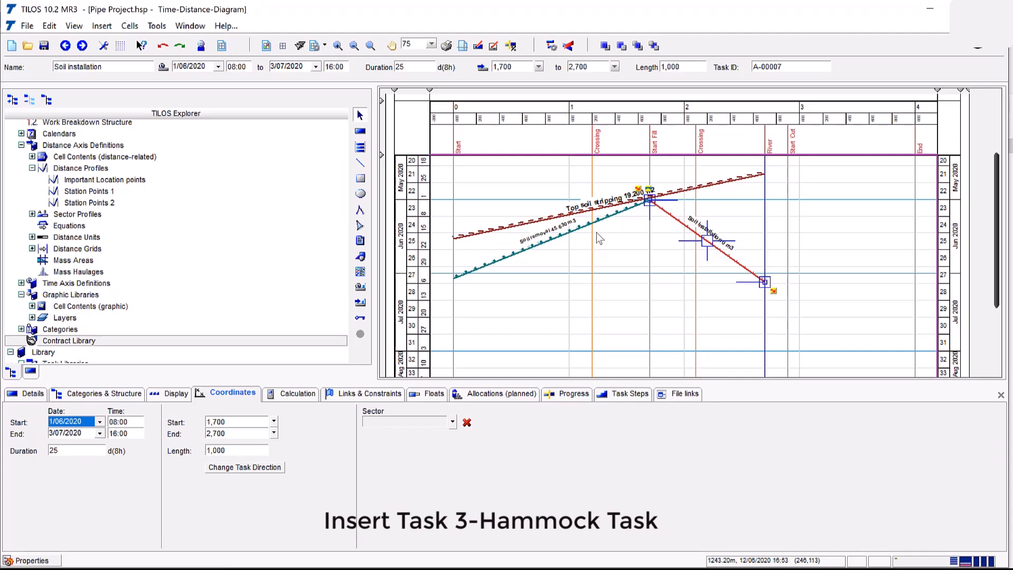
Change the Soil installation task's type to Hammock task and open its categories and structure settings
click(33, 394)
click(152, 473)
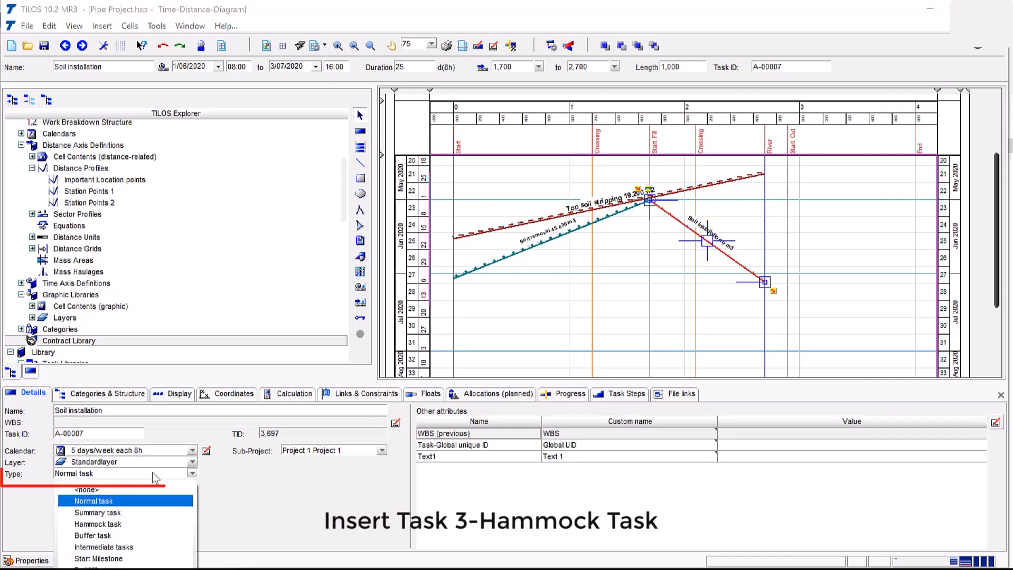
click(141, 522)
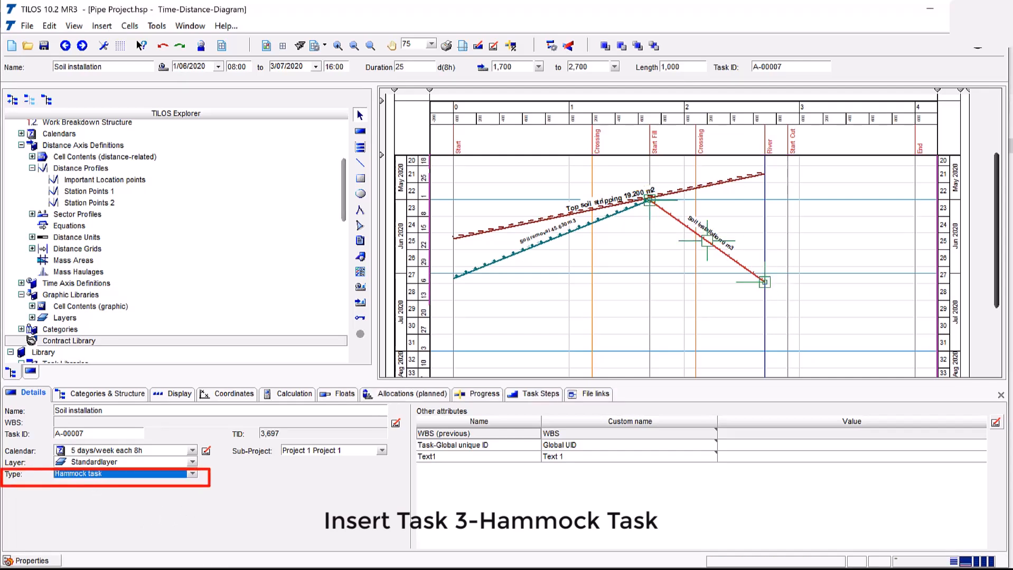
click(106, 401)
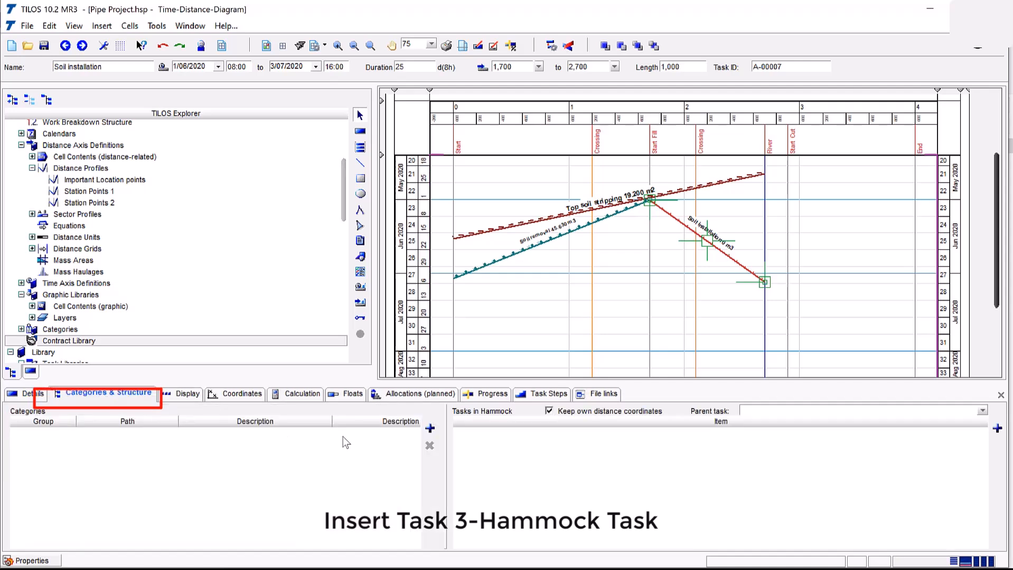
Add the Soil removal task to the Soil installation hammock, keeping the option to keep own distance coordinates enabled
click(551, 412)
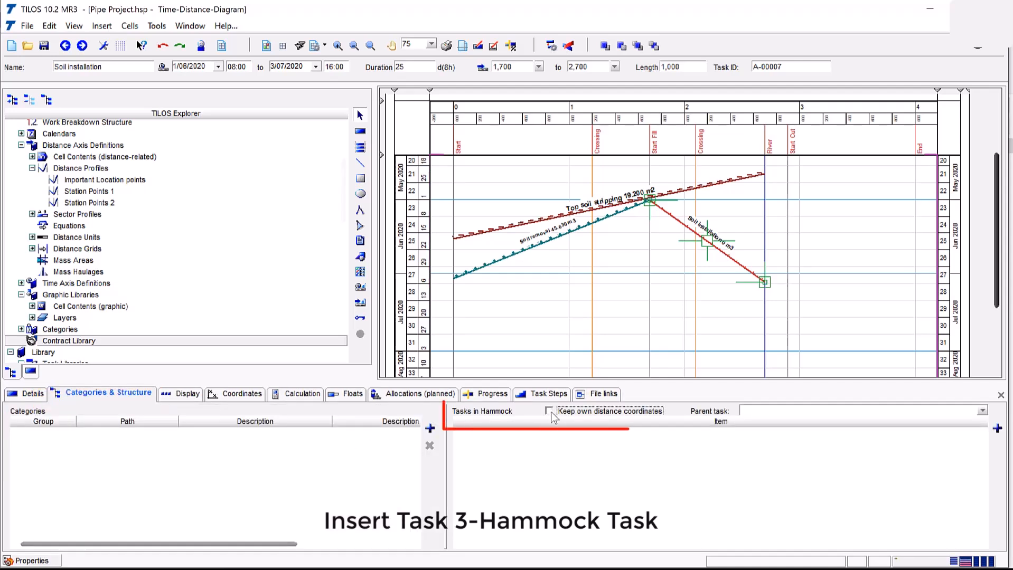
click(551, 413)
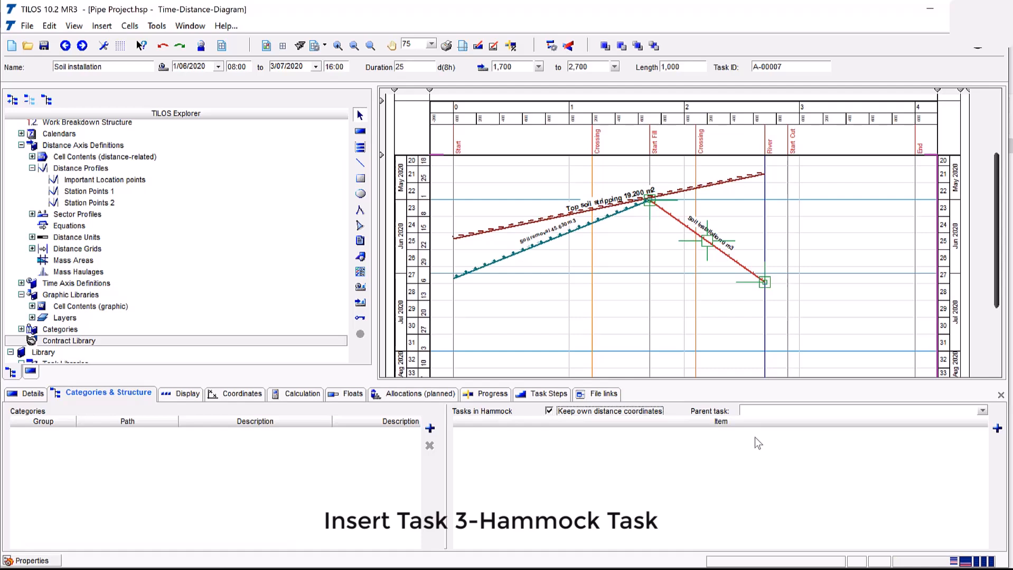
click(997, 429)
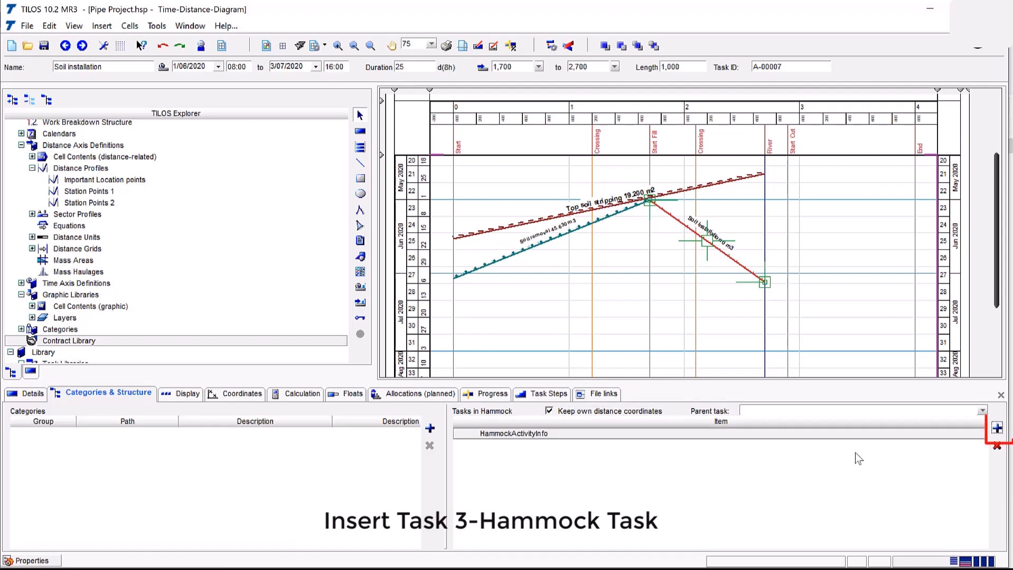
click(551, 435)
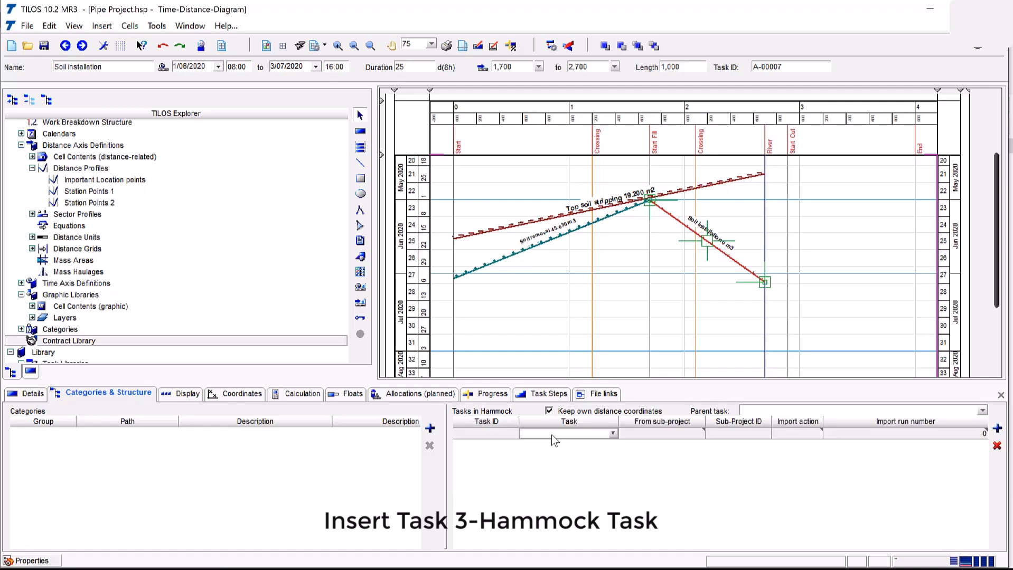
click(551, 435)
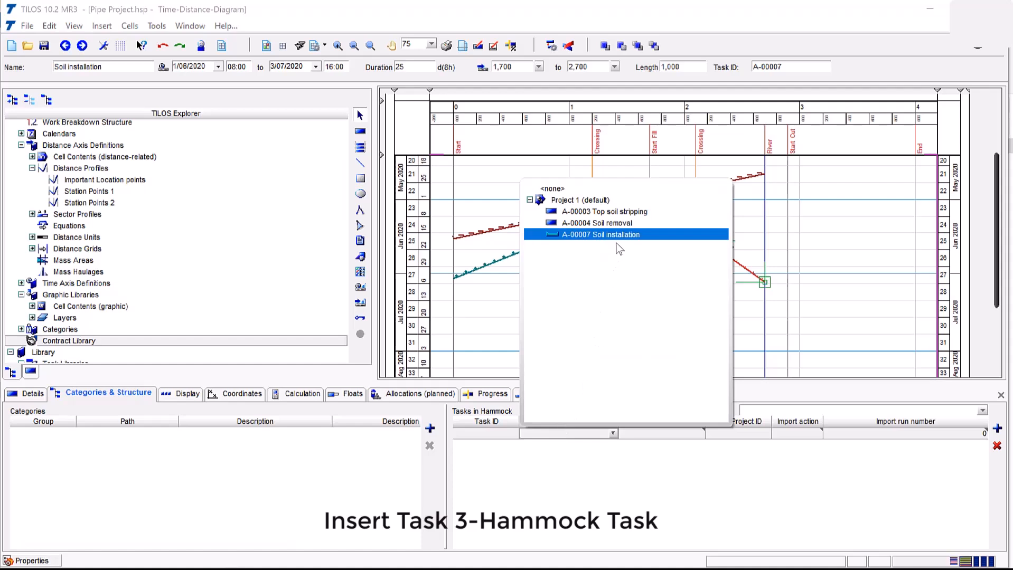
click(624, 225)
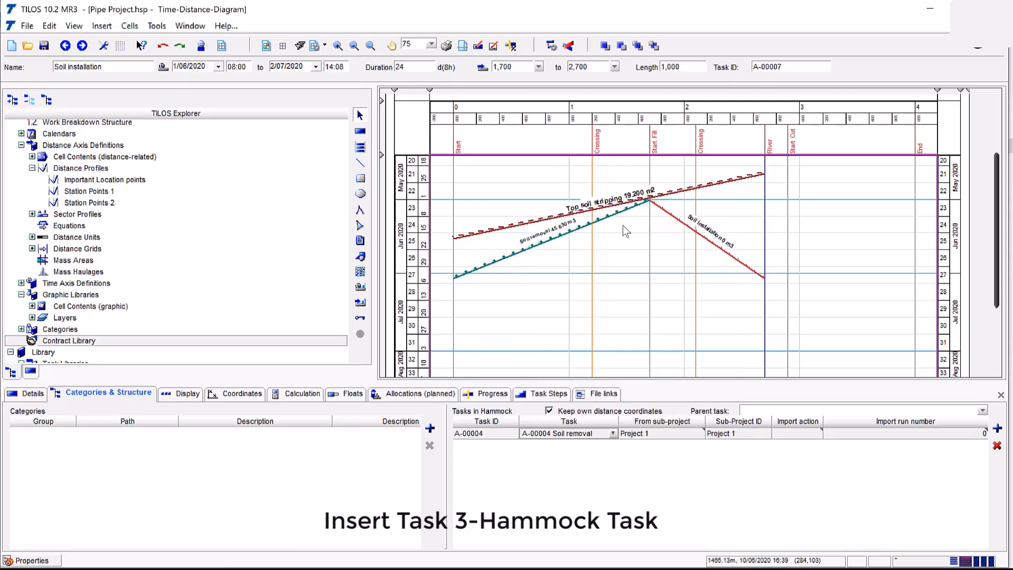
key(Escape)
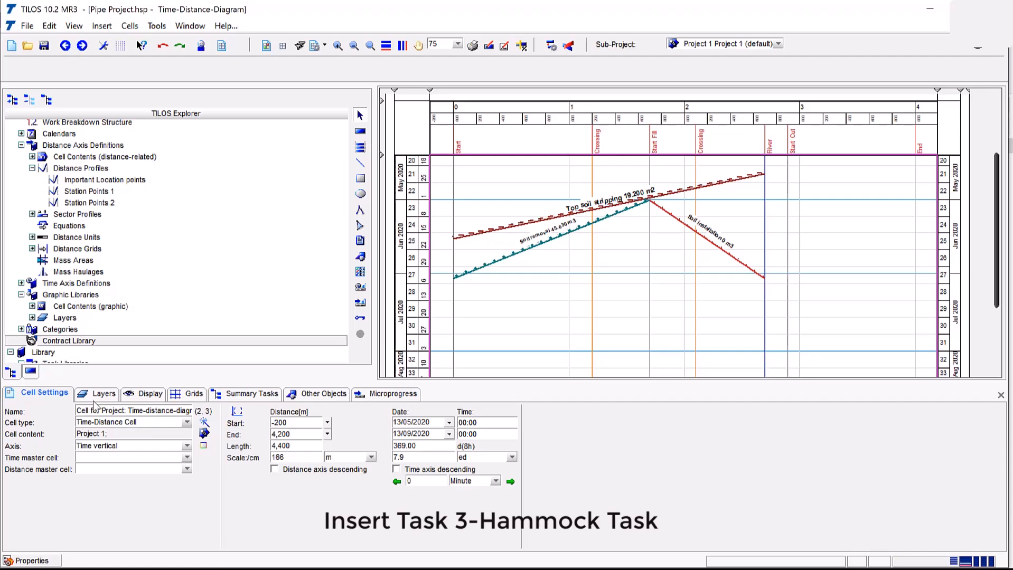
Check the calculated quantity of the Soil installation hammock task in its calculation settings
click(702, 233)
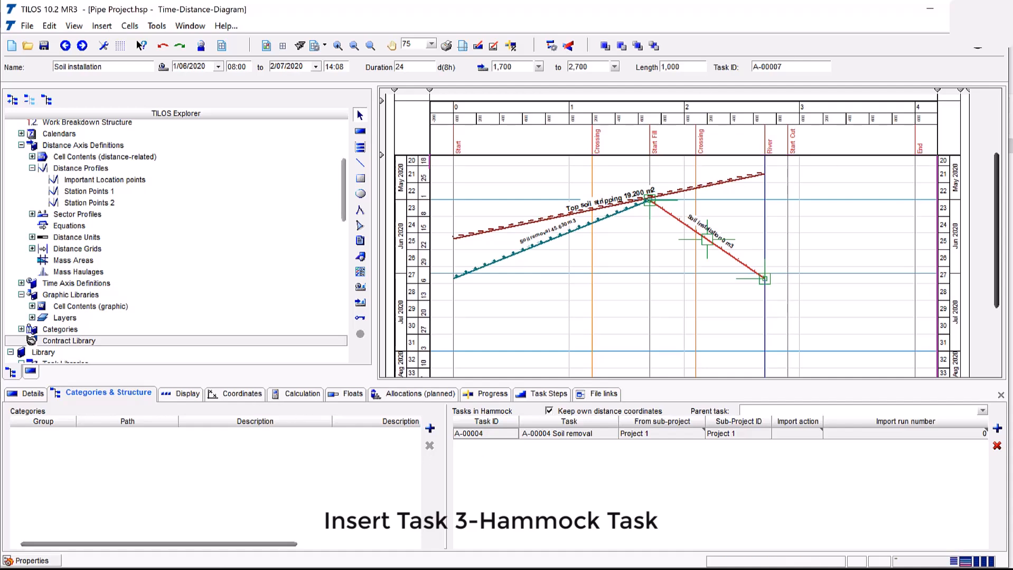
click(258, 396)
click(288, 394)
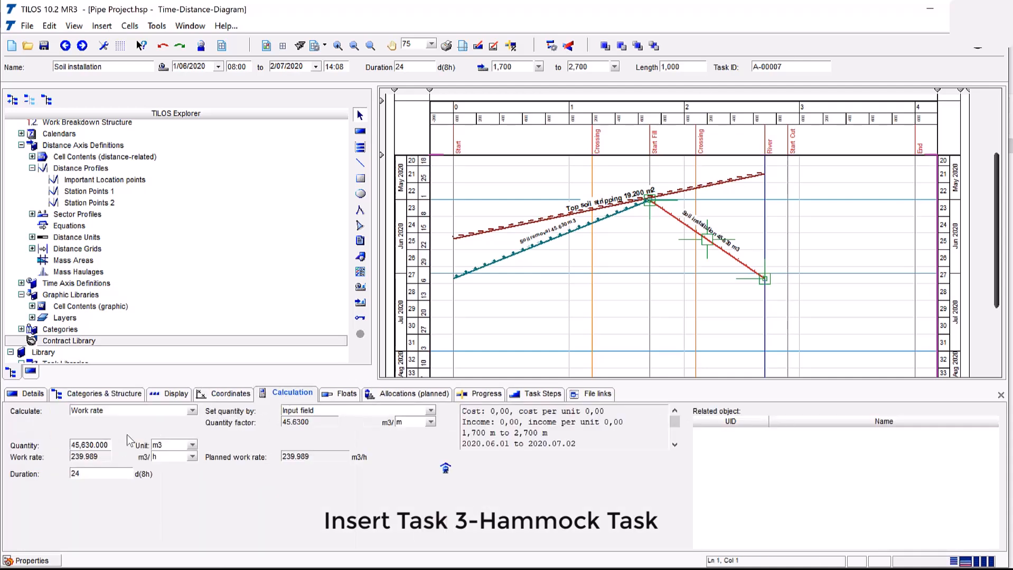
click(98, 448)
click(98, 448)
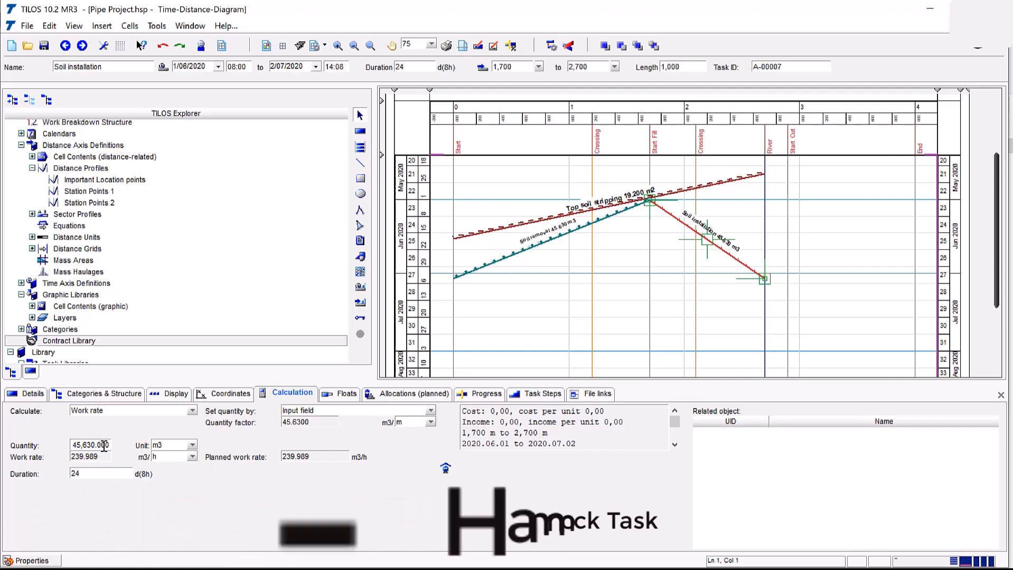
drag(75, 446, 113, 450)
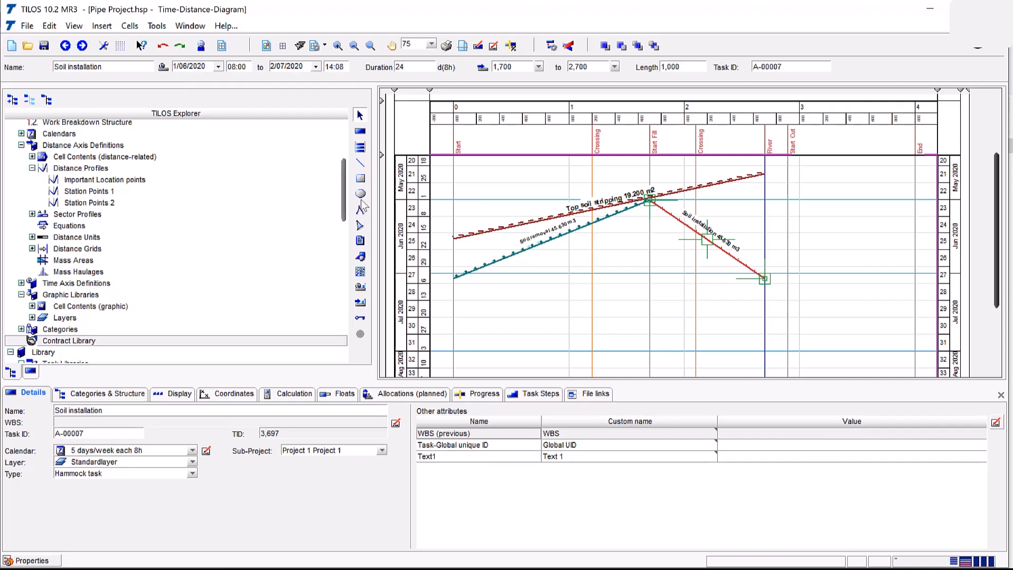
Insert a task with the Top soil stripping template from about 2,750 to 3,850 m, running from about 18/06/2020 to 14/07/2020
click(364, 133)
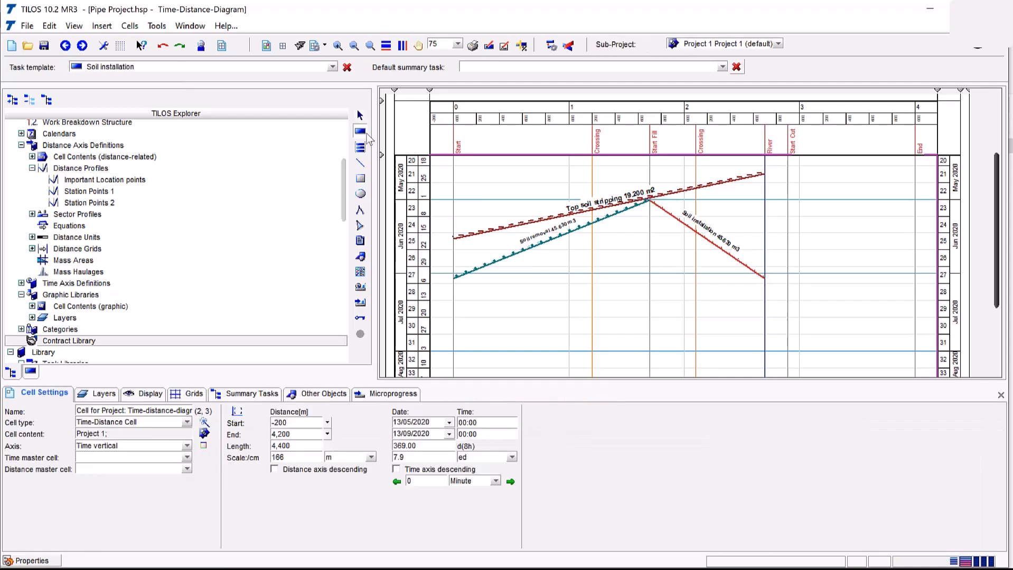
click(333, 67)
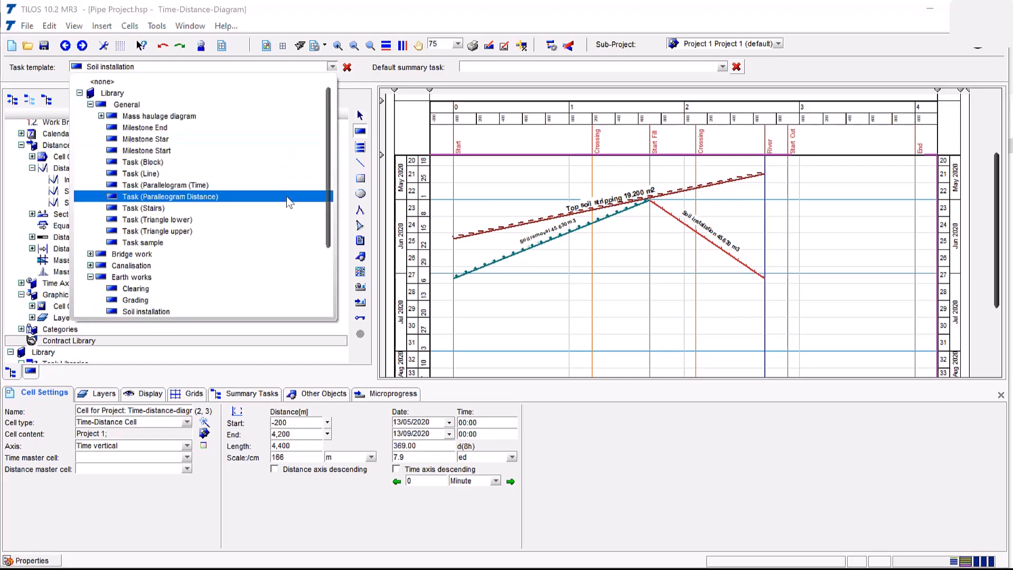
scroll(286, 197, down, 7)
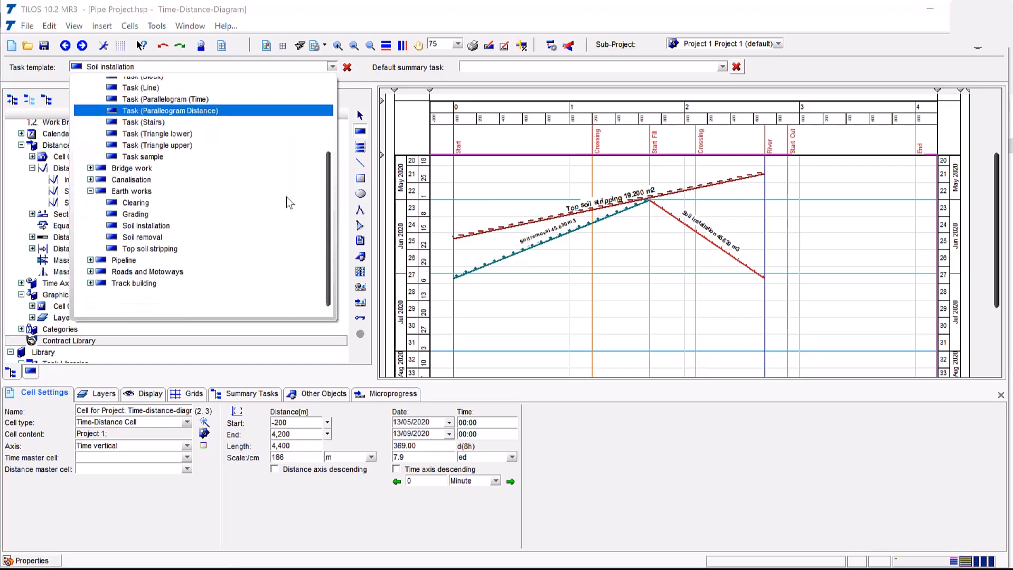
click(275, 112)
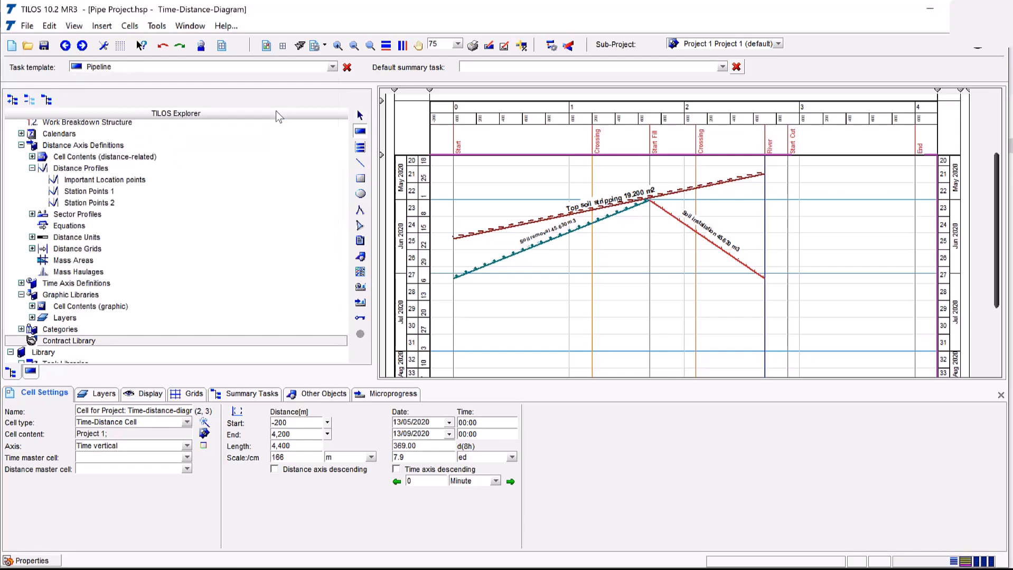
click(305, 68)
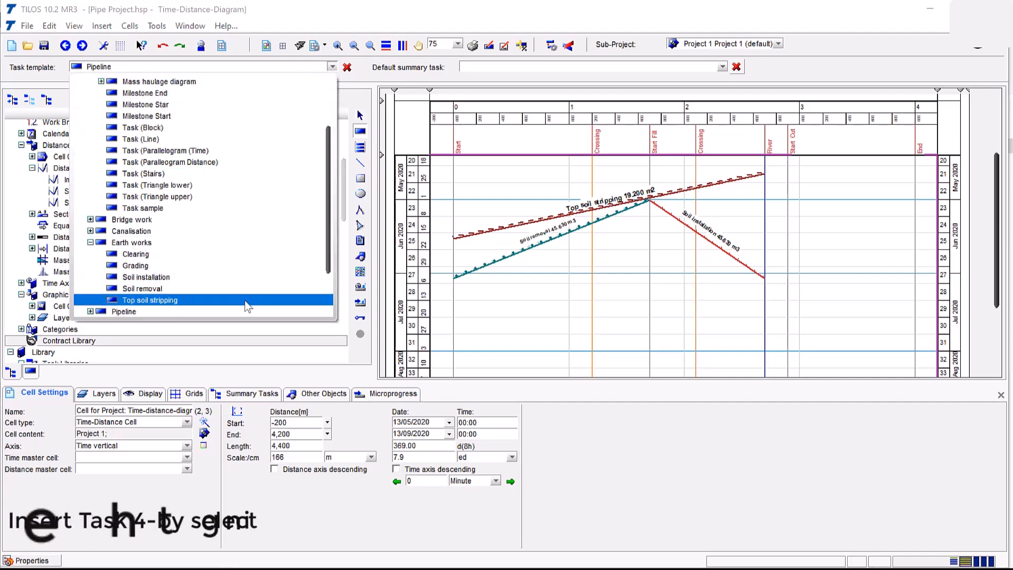
click(245, 300)
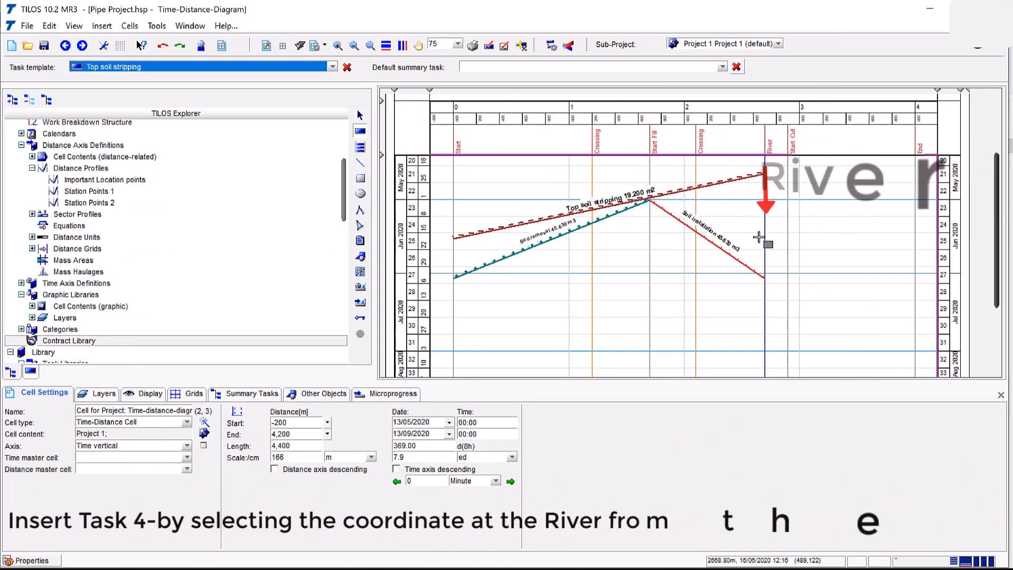
mouse_move(771, 245)
mouse_down()
mouse_move(826, 261)
mouse_move(897, 307)
mouse_up()
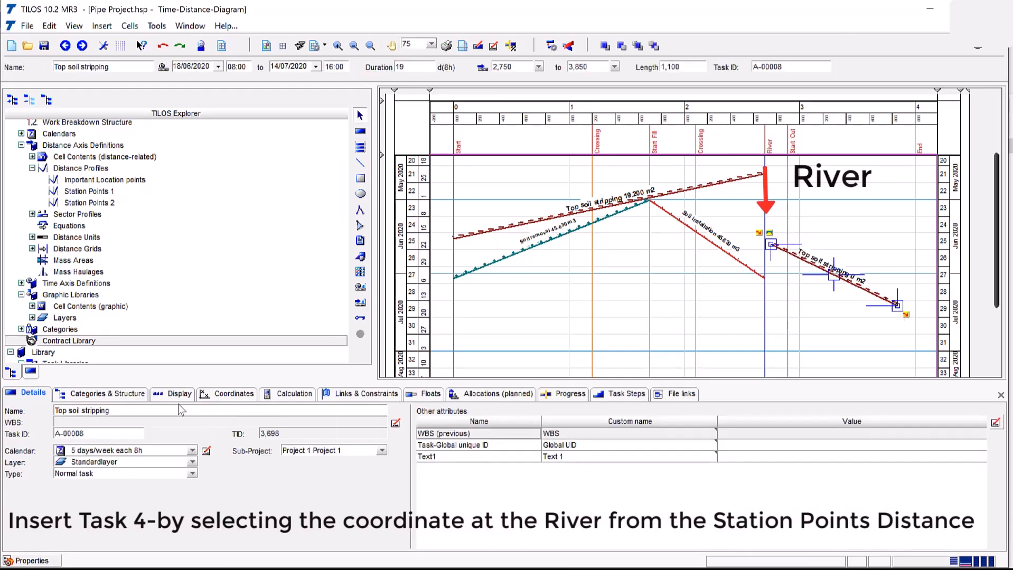
Set the new Top soil stripping task's start distance to the River point (2,700) from the important location points
click(222, 395)
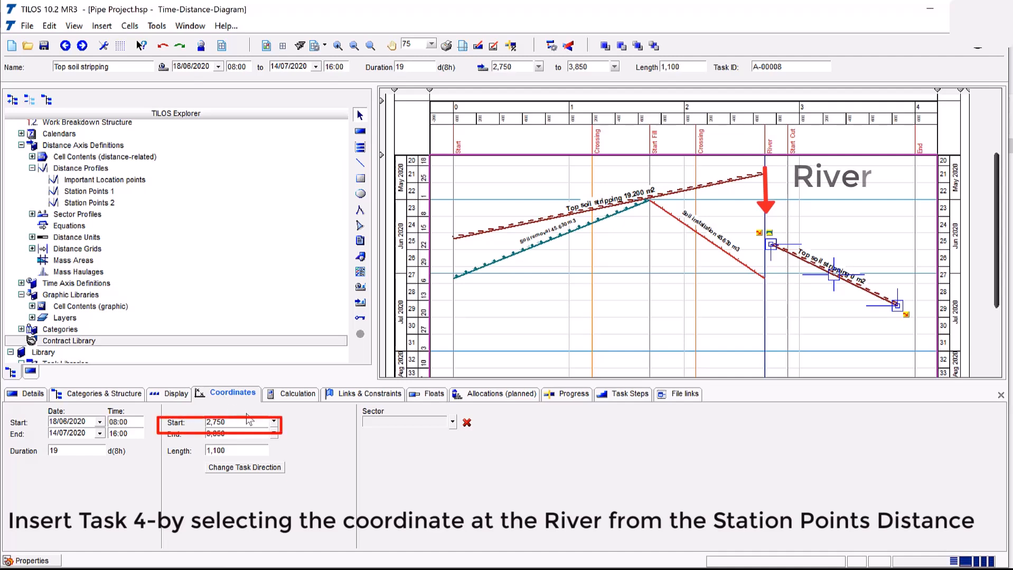
click(274, 422)
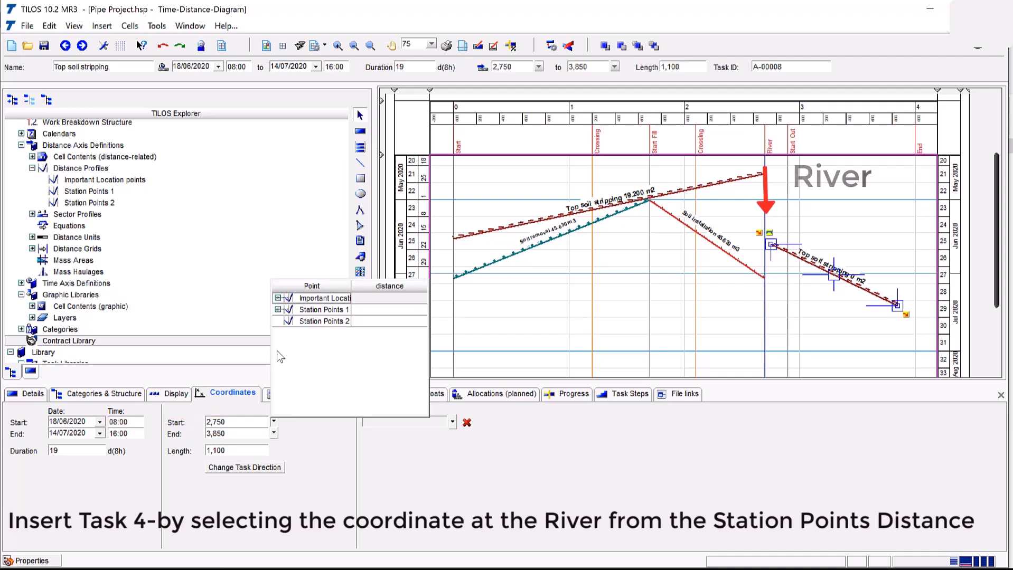
click(277, 299)
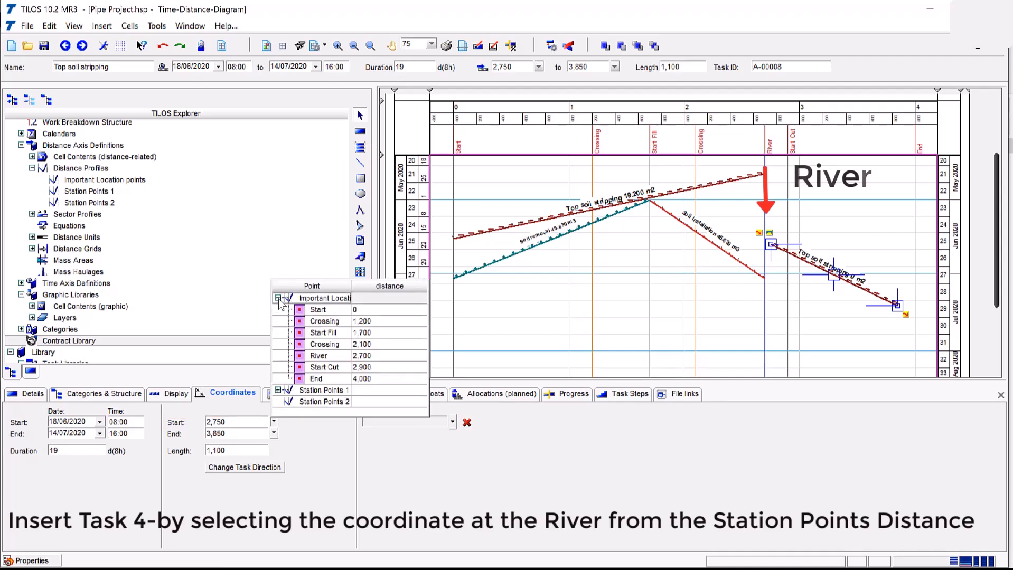
click(334, 355)
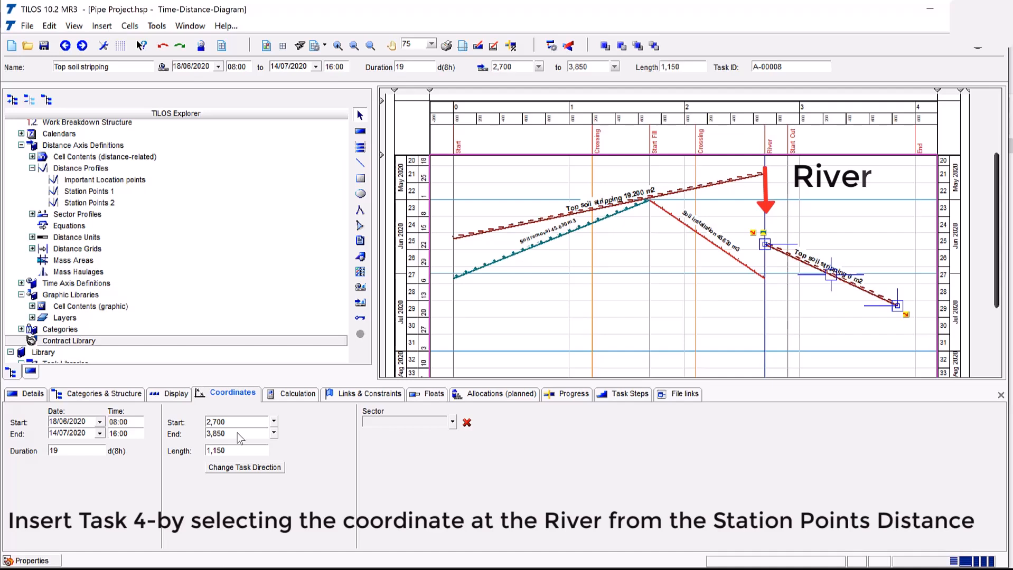
Set the new Top soil stripping task's start date to 17/06/2020 and its end date to 1/07/2020
click(98, 421)
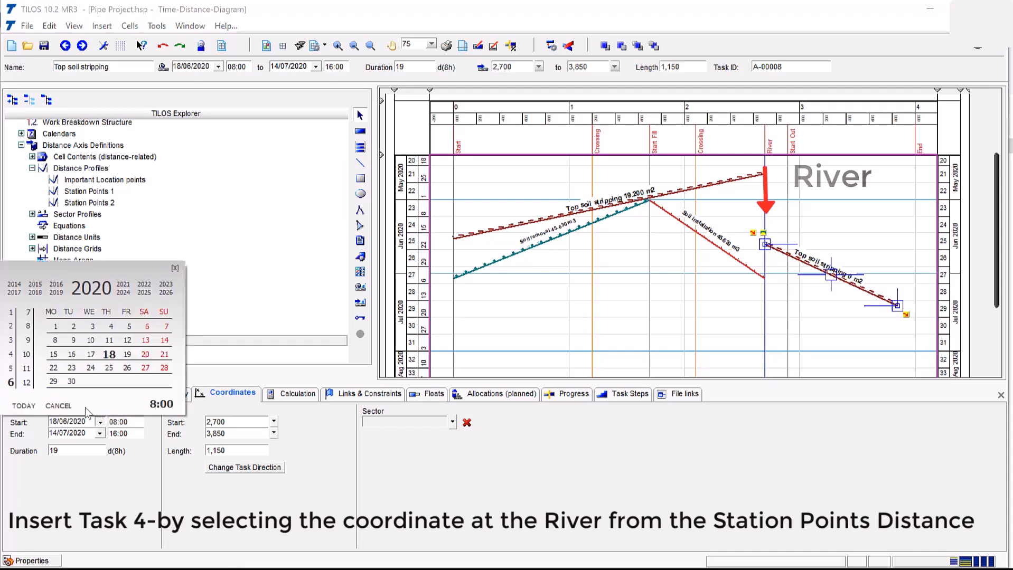
click(91, 357)
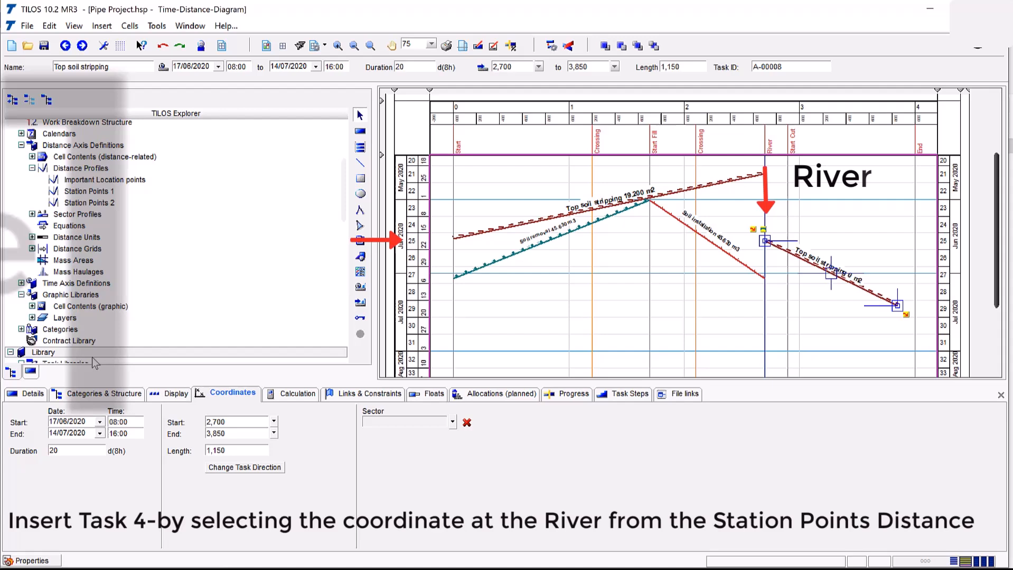
click(99, 433)
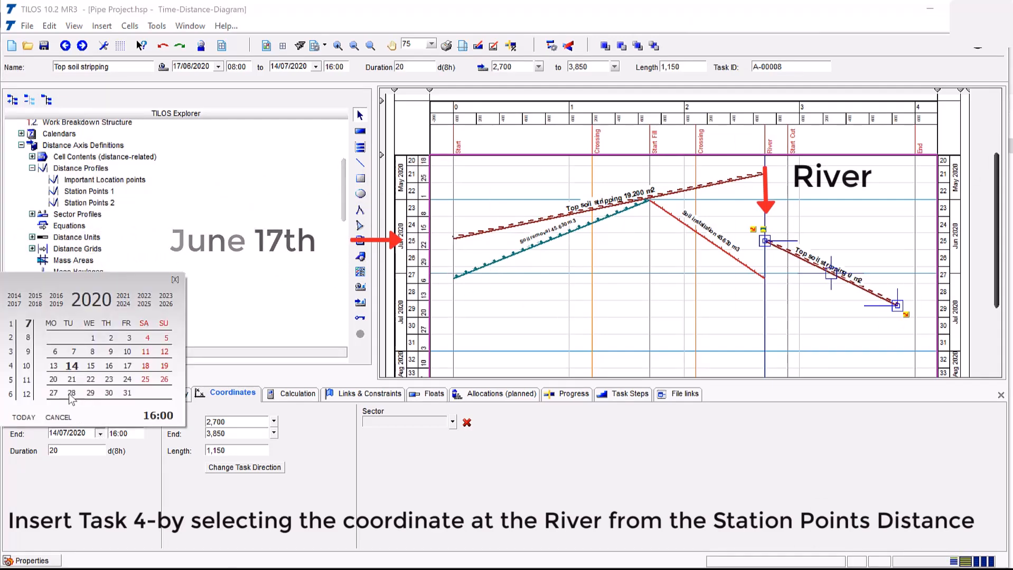
click(98, 338)
Set the new Top soil stripping task's end distance to 4,000 m
click(274, 435)
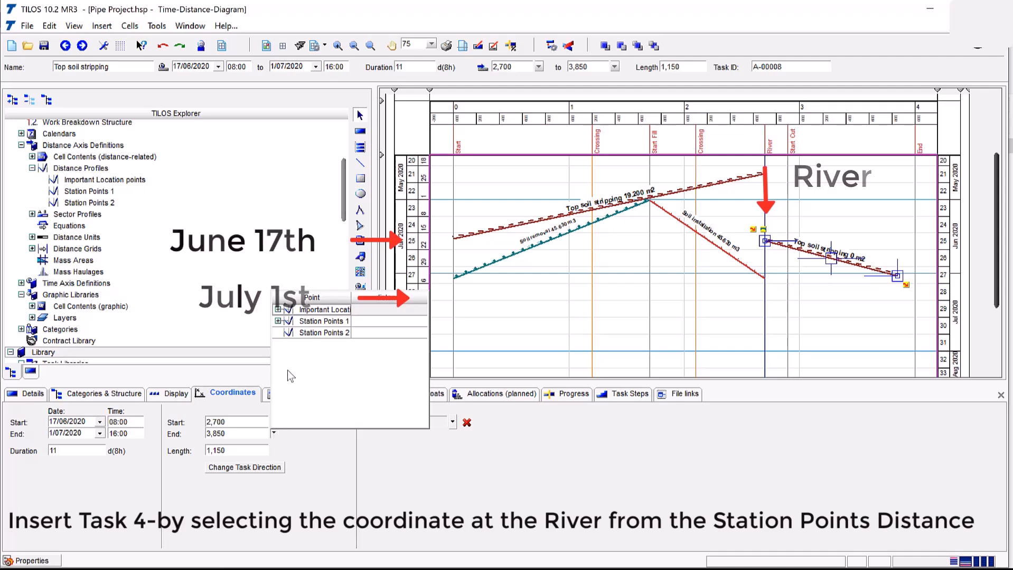
click(237, 433)
double_click(237, 433)
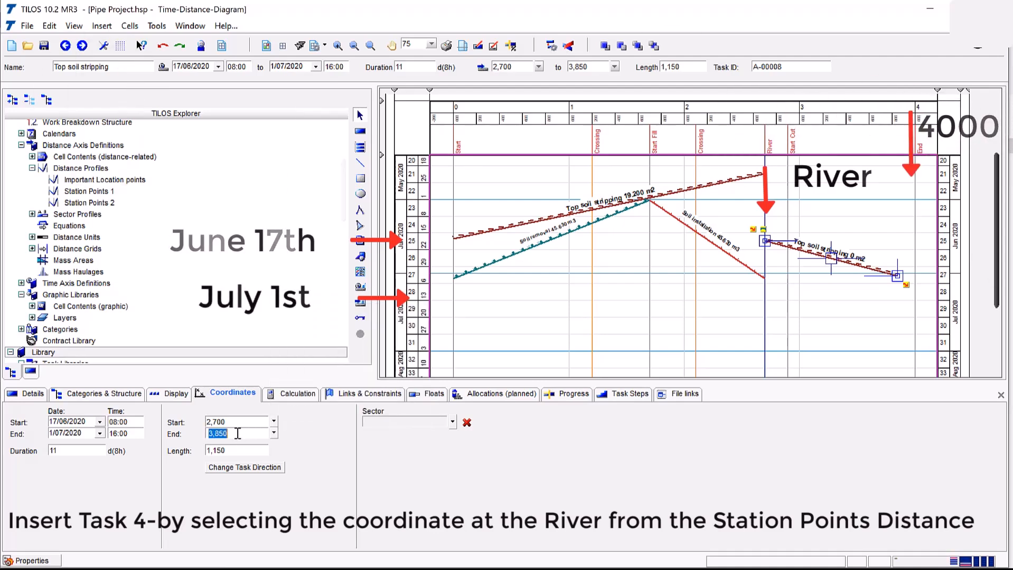
text(4,0)
text(000)
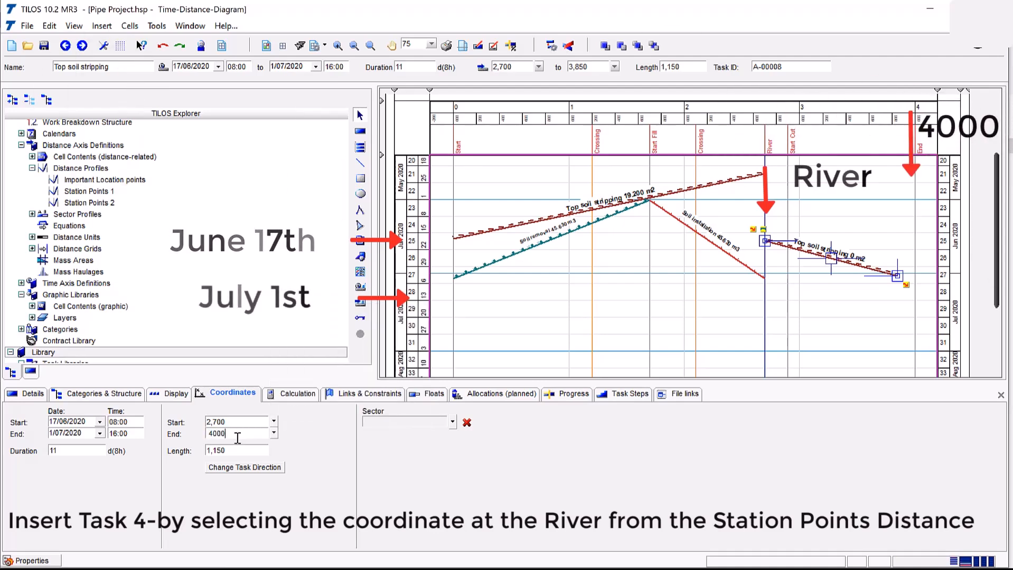
key(Tab)
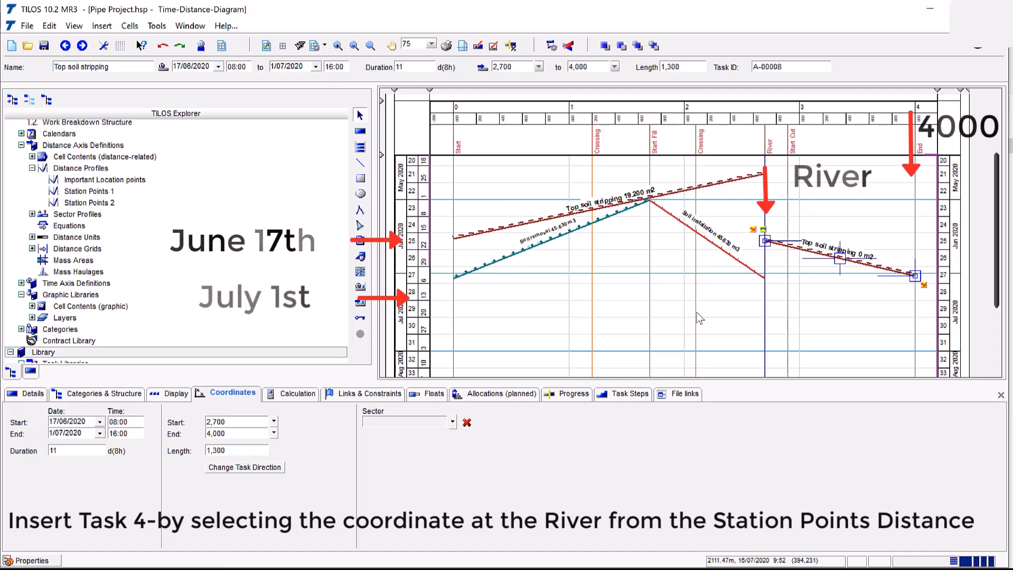
Set the new Top soil stripping task's quantity to 10,400 m2, keeping Duration as the calculated value and 120 m2/h as planned work rate
click(284, 397)
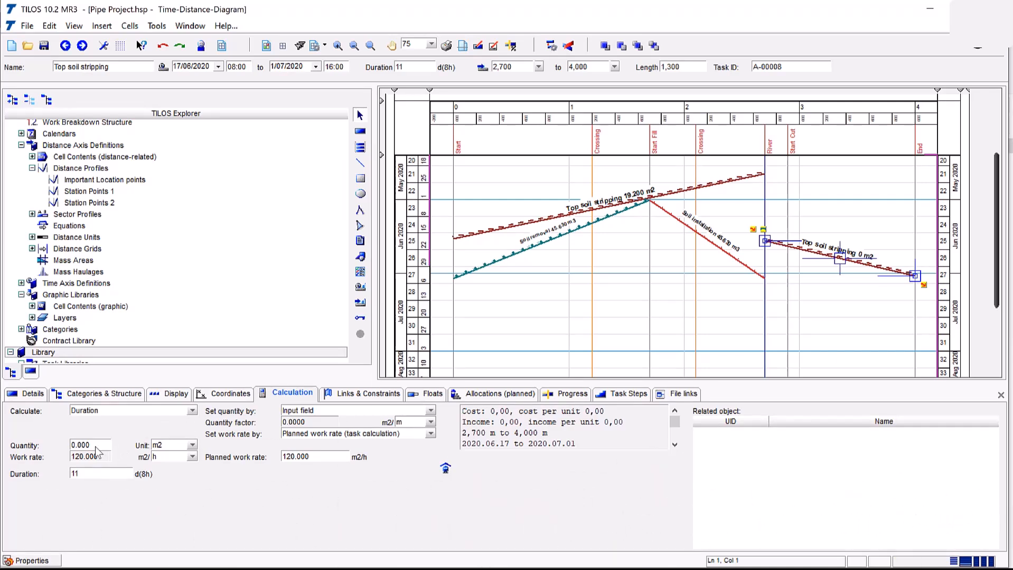
text(104)
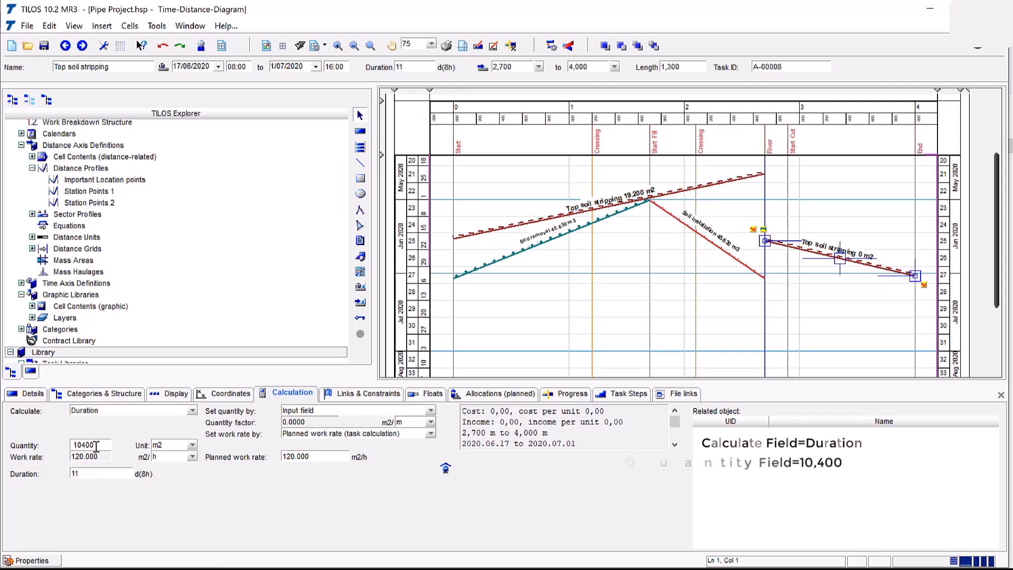
key(Tab)
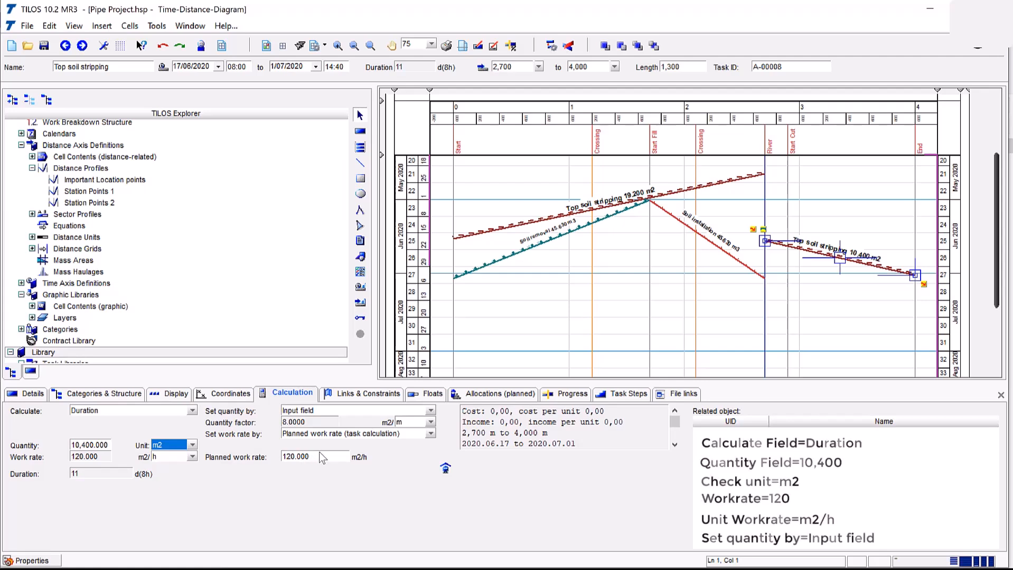
double_click(334, 455)
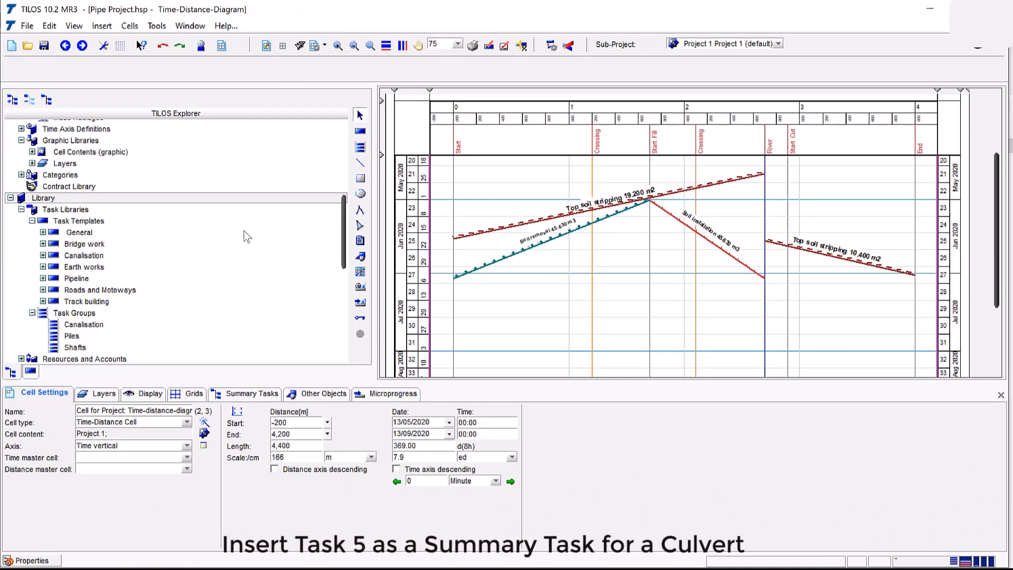
Open the task template library and expand the Culvert template under Canalisation to examine its subtasks
click(86, 224)
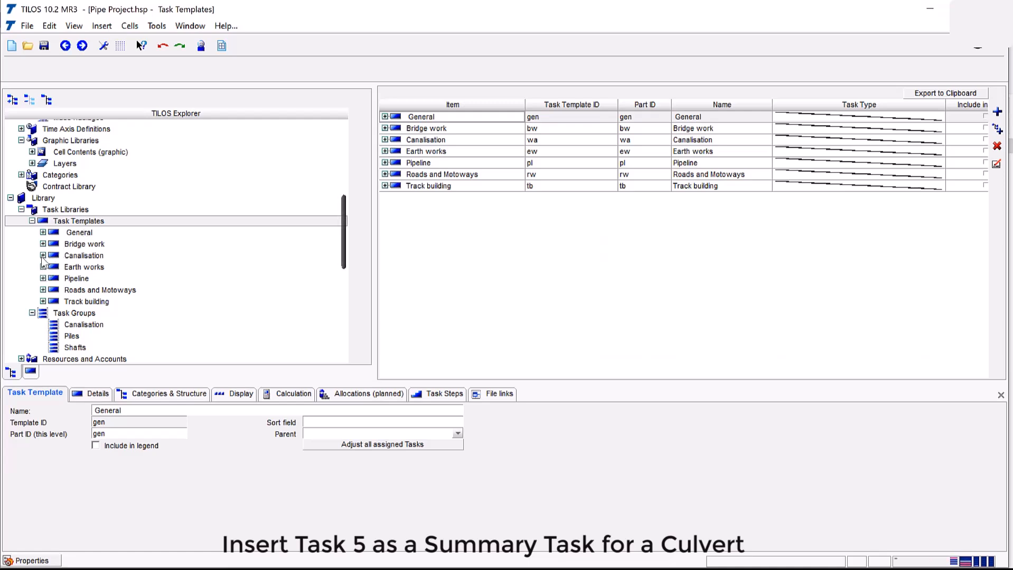
click(43, 256)
click(53, 267)
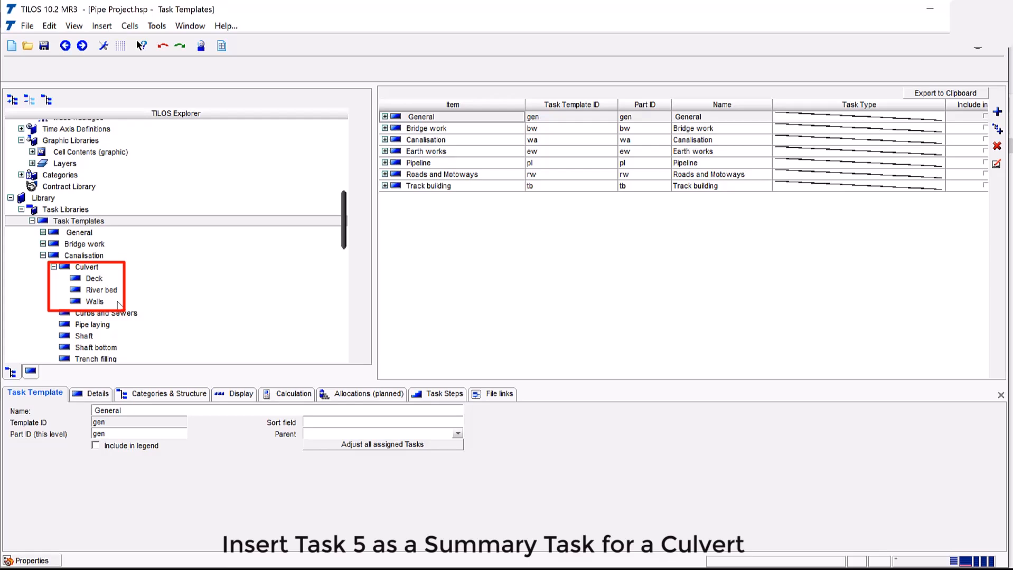
Draw a task from the Culvert template at the River line, about 2,700 to 2,850 m and 28/05/2020 to 11/06/2020
click(87, 270)
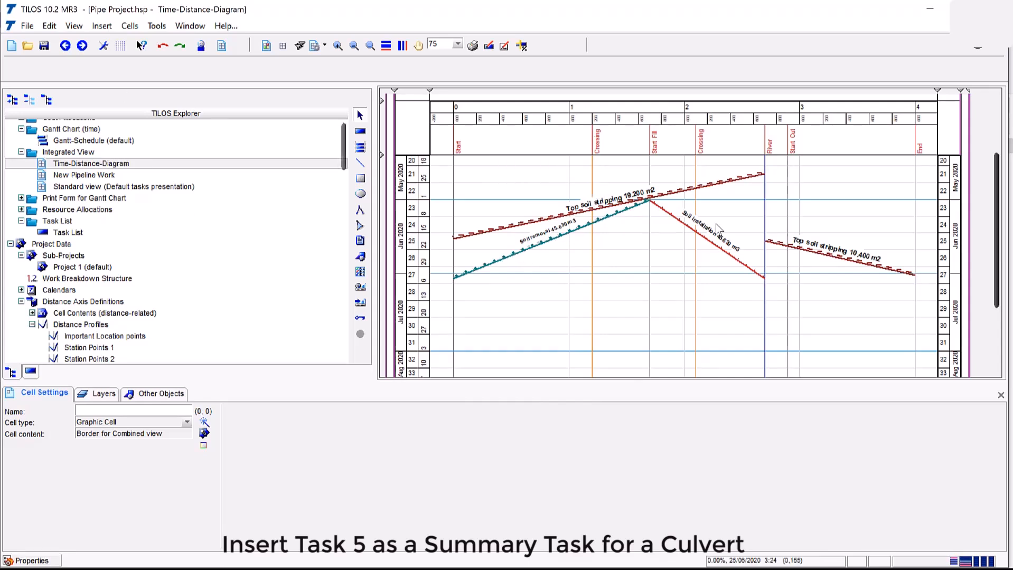
click(360, 131)
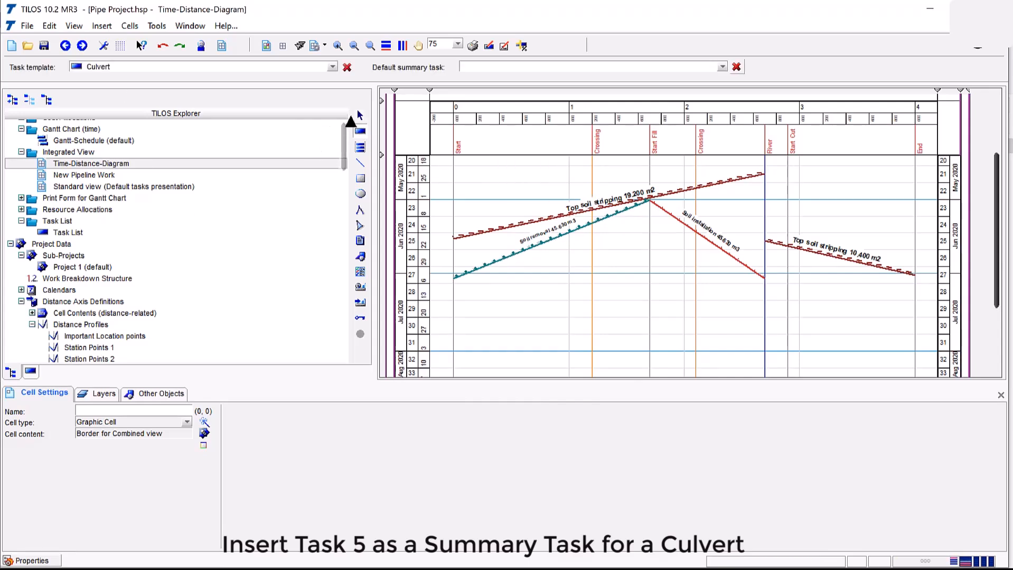
click(332, 67)
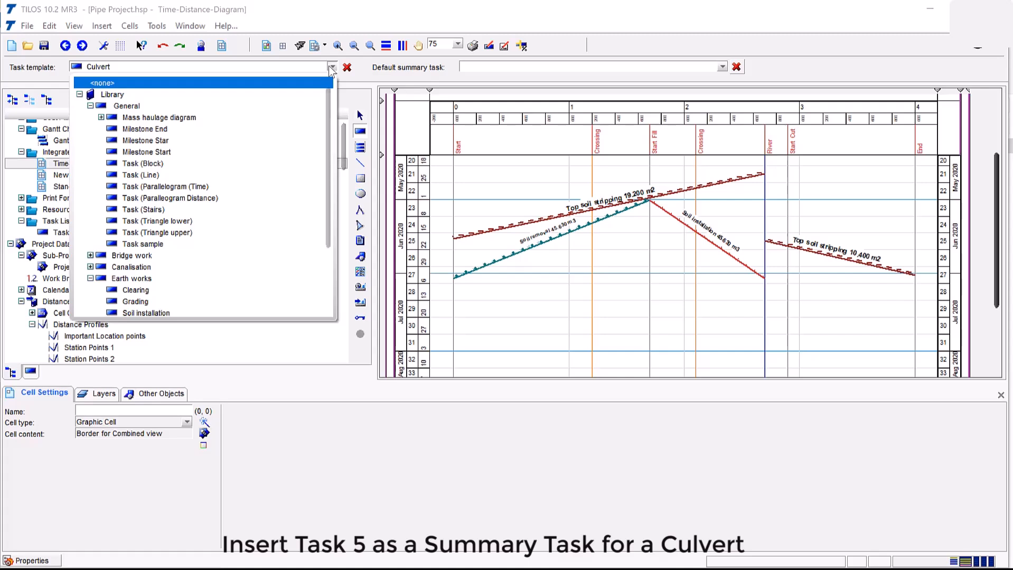
click(174, 267)
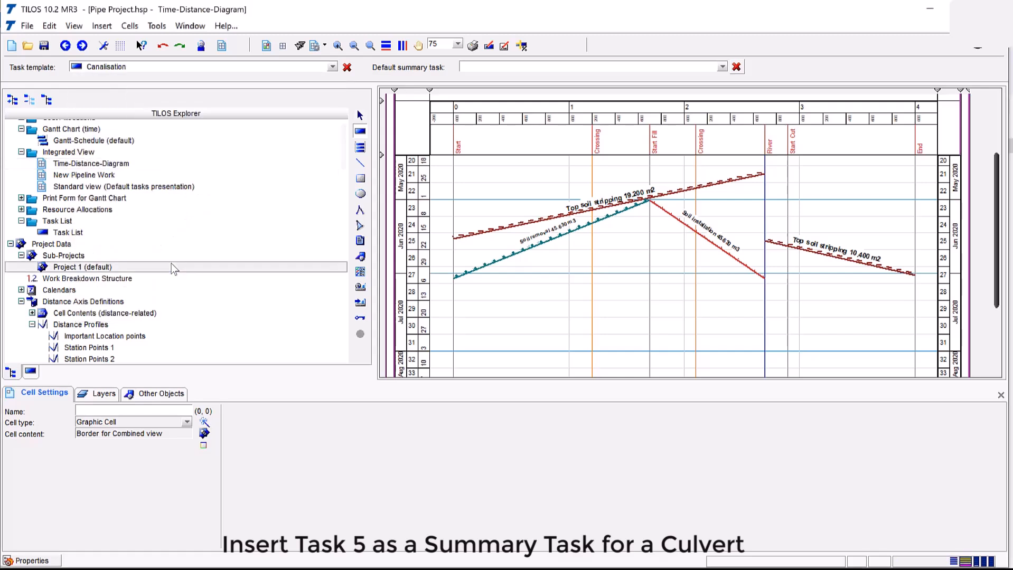
click(332, 68)
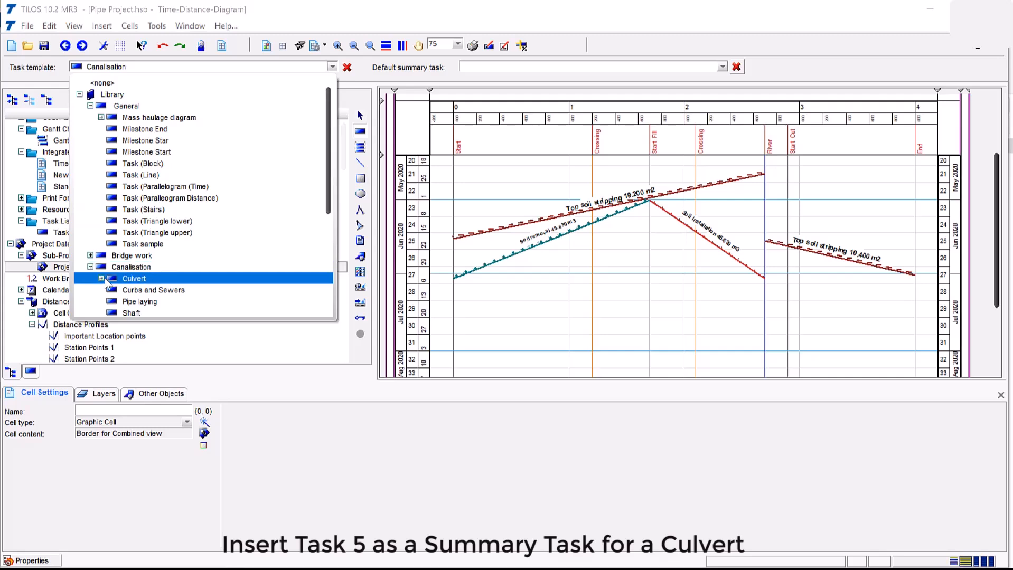
click(122, 278)
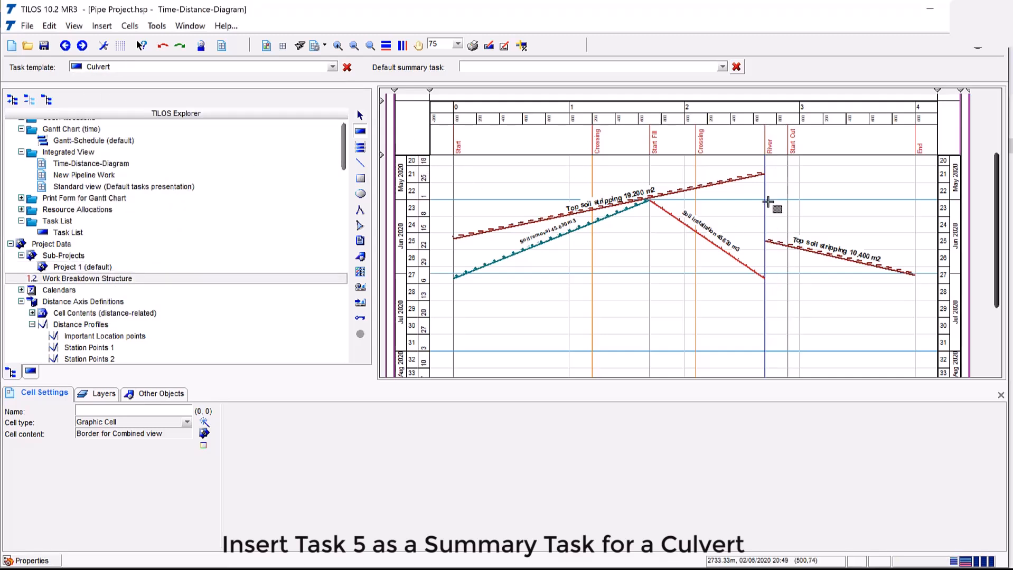
drag(765, 193, 785, 228)
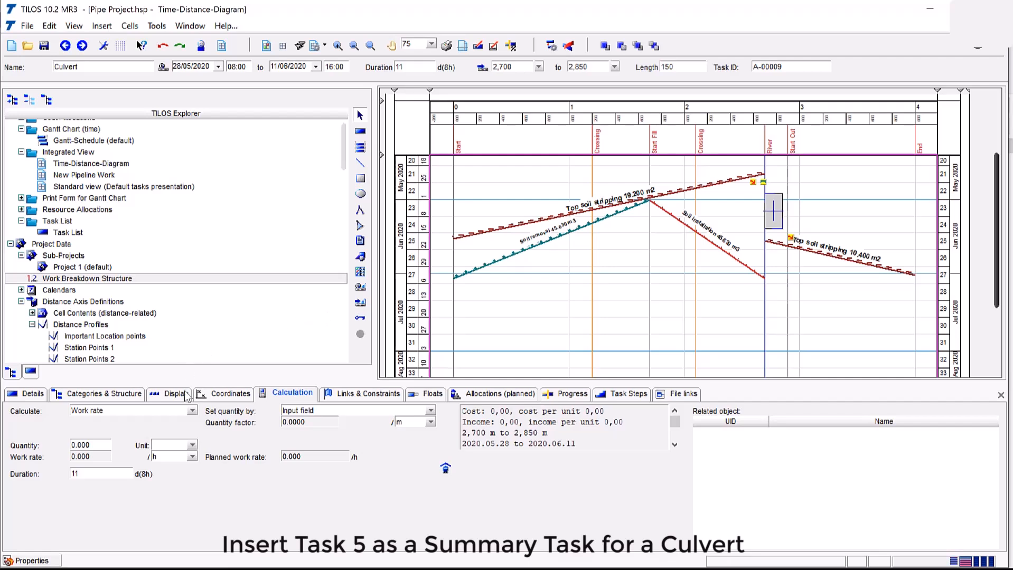
Set the Culvert task's dates to 20/05/2020 through 17/06/2020 and its distance range to 2,650 to 2,750 m
click(221, 395)
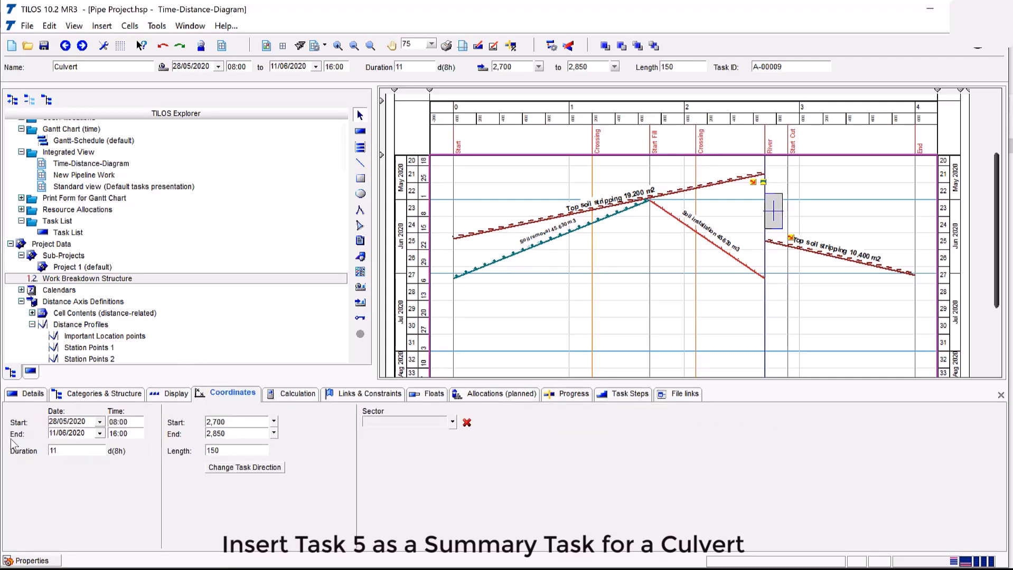
click(100, 423)
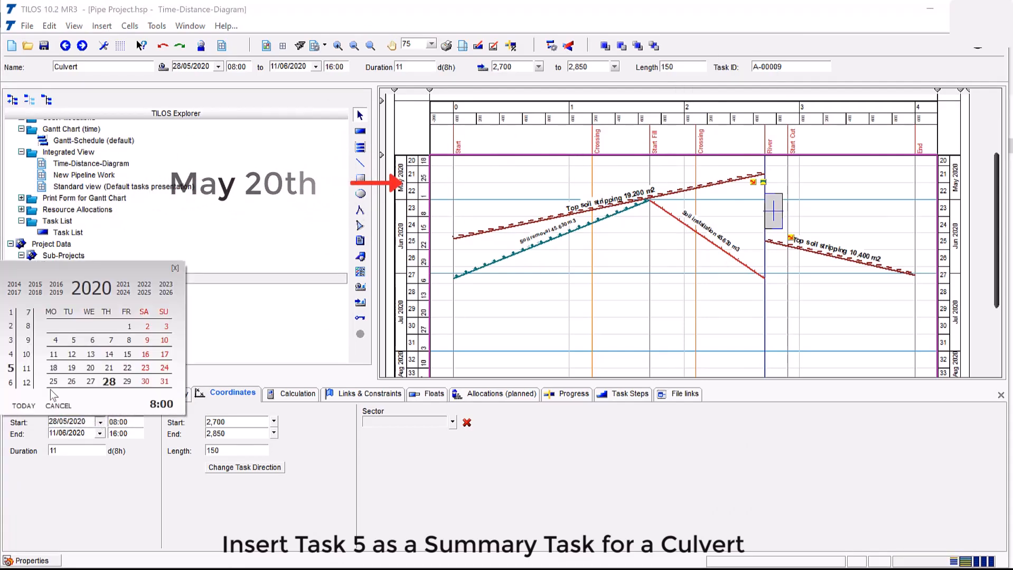
click(90, 368)
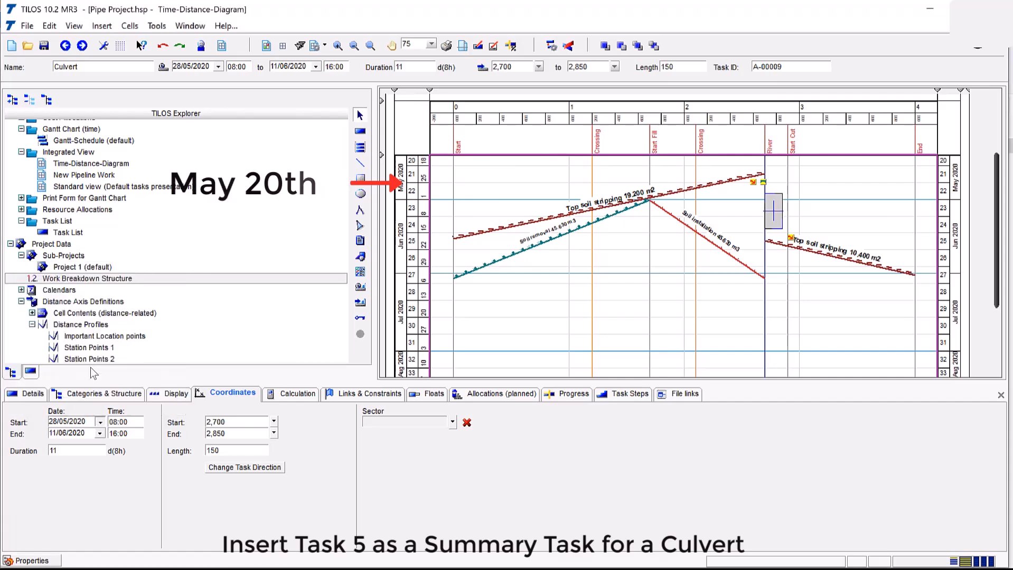
click(233, 422)
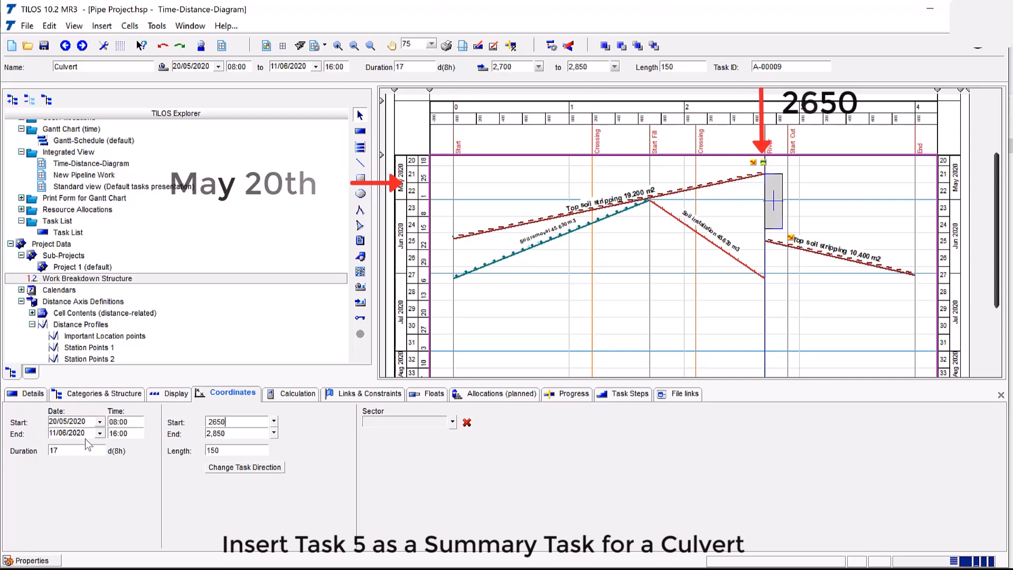
click(100, 435)
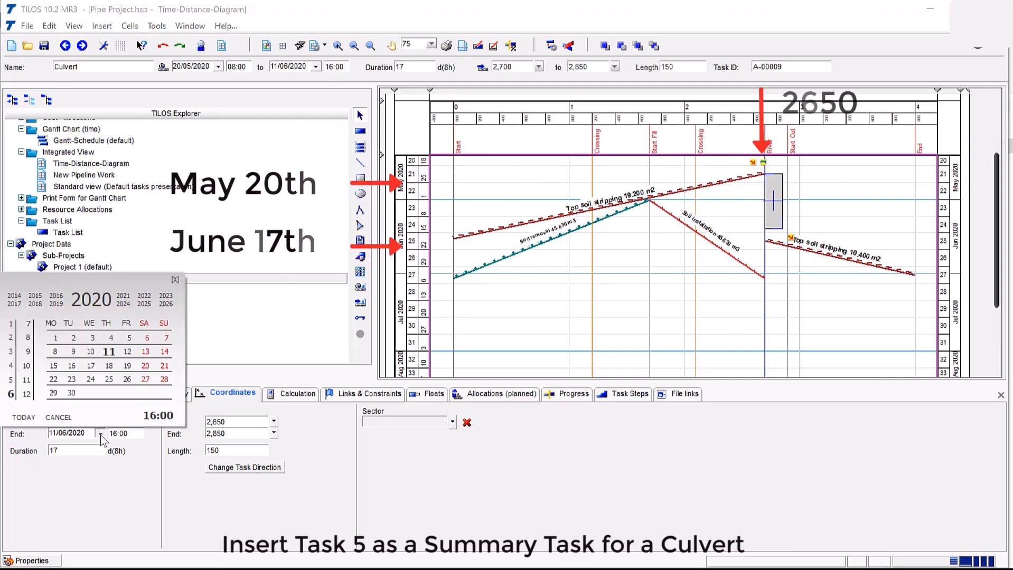
click(92, 368)
double_click(248, 434)
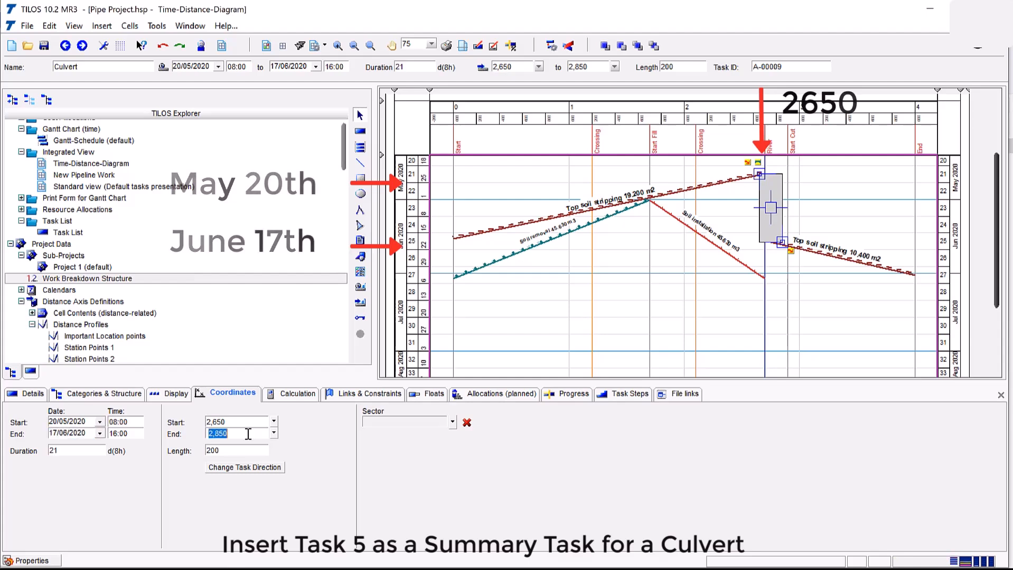
text(2750)
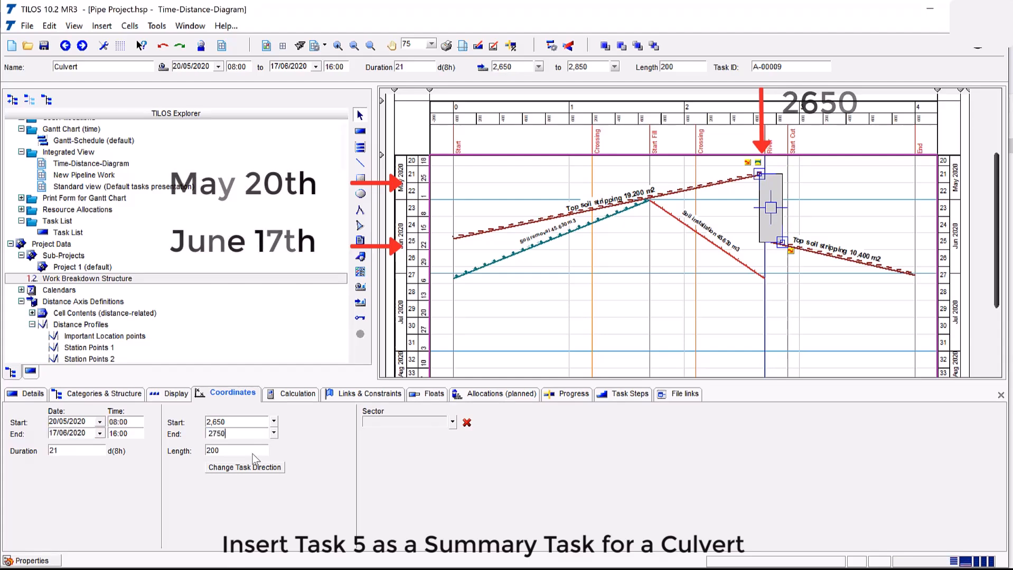
key(Tab)
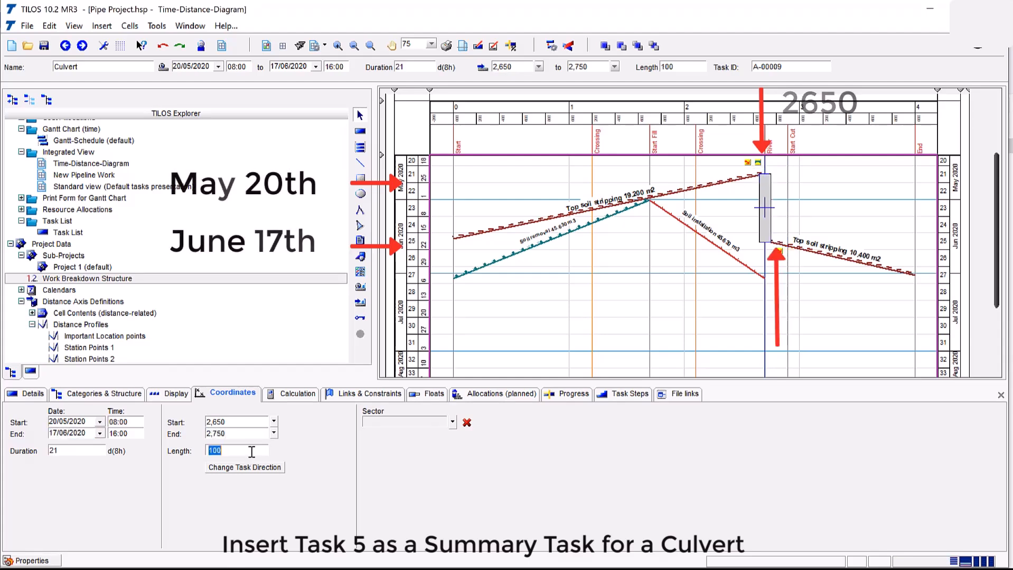
Change the Culvert task's type to Summary task
click(26, 394)
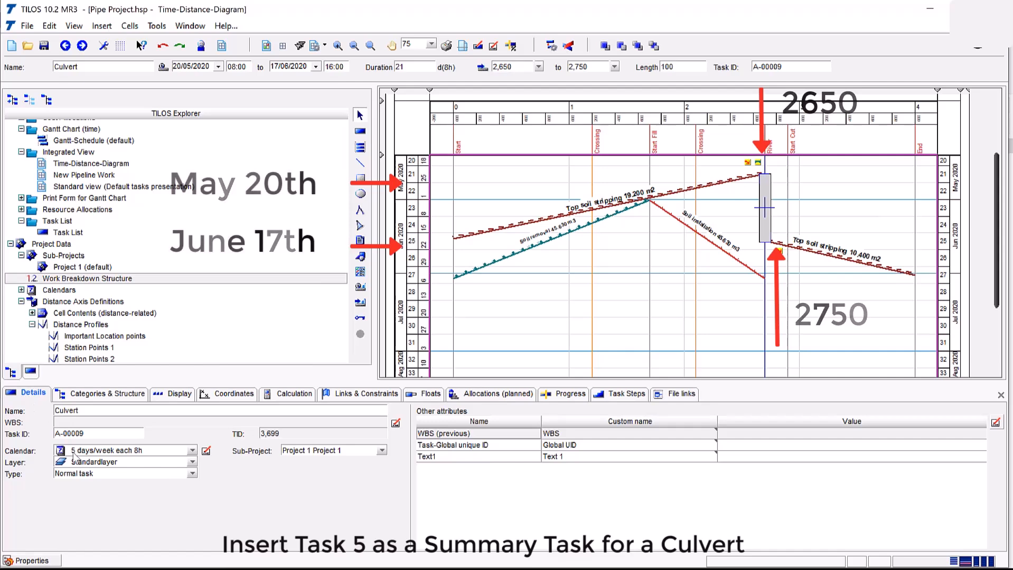
click(192, 472)
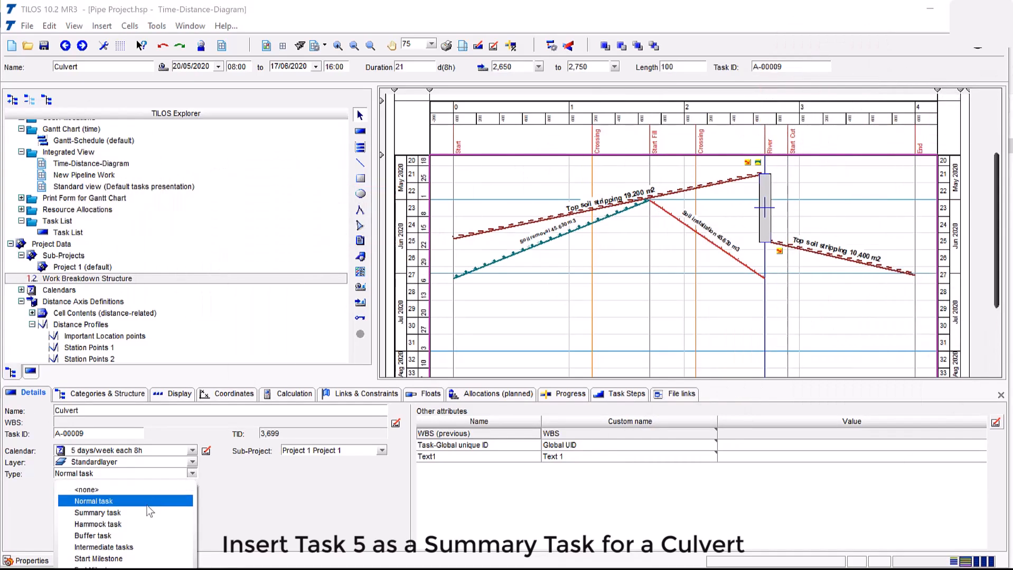
click(147, 514)
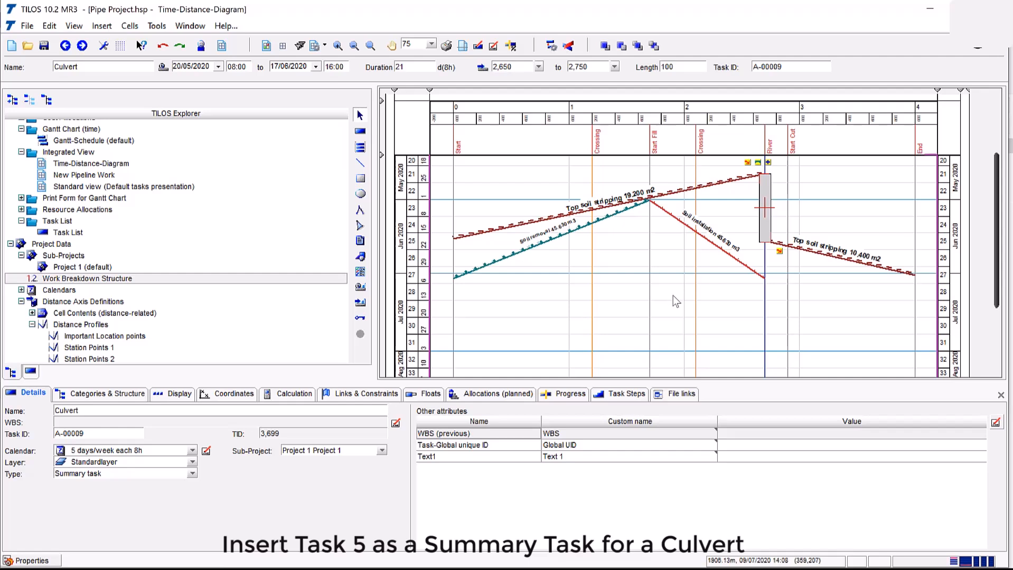
Set the Culvert summary task's quantity to 0, keeping Work rate as the calculated value and the duration at 21 days
click(294, 395)
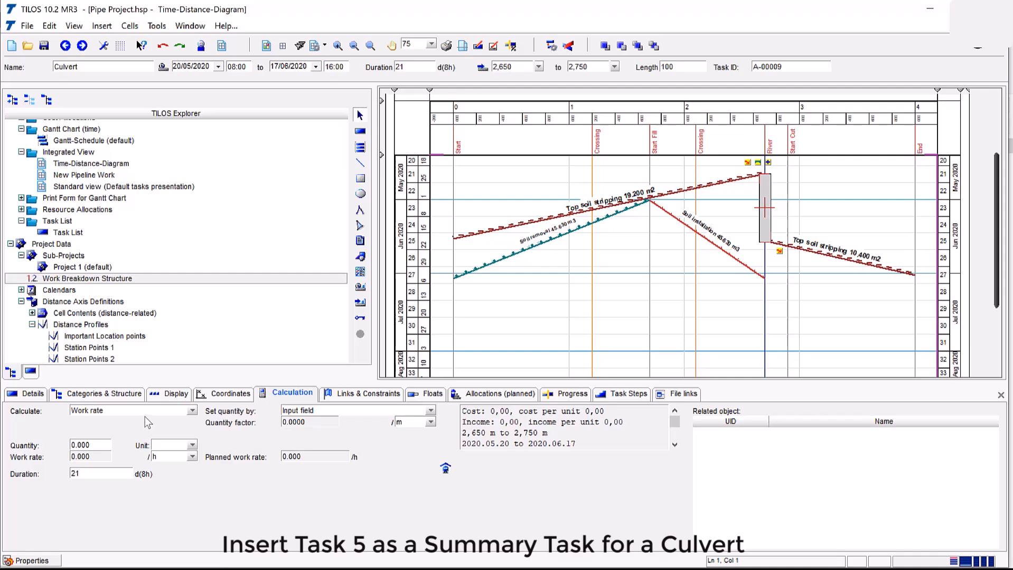
click(101, 447)
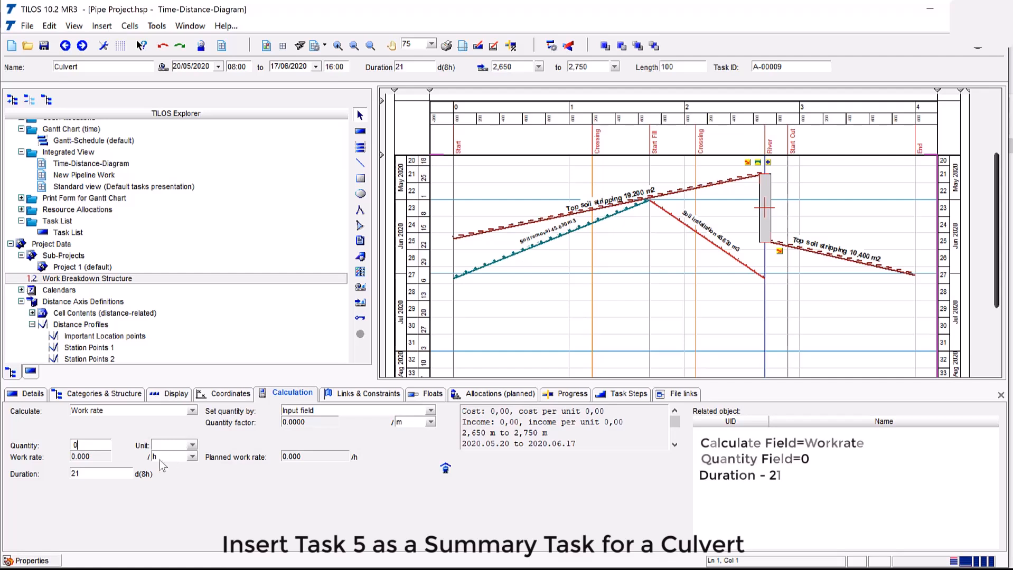
click(96, 478)
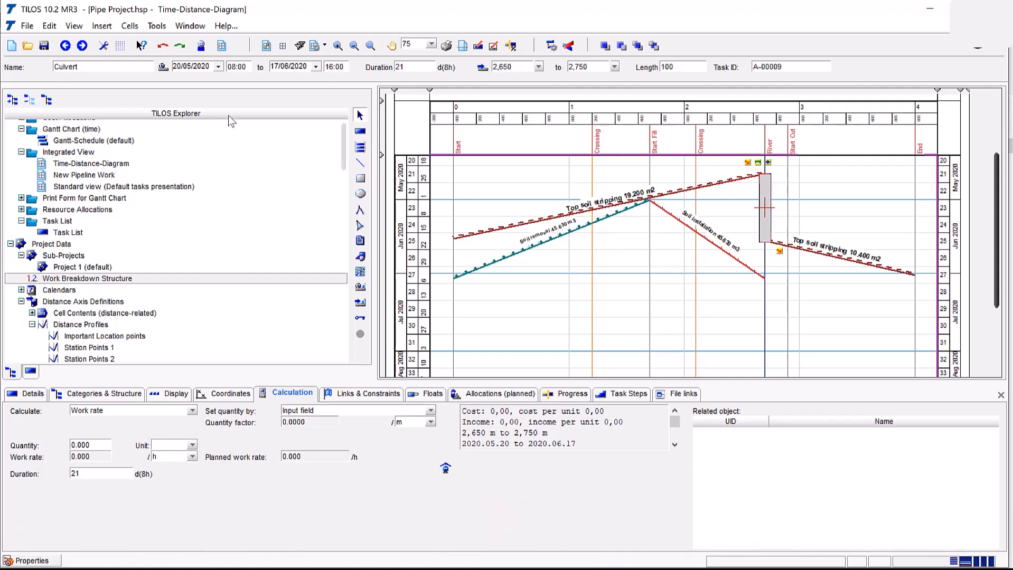
Draw a River bed subtask over the Culvert task's upper part, about 2,650 to 2,800 m and 22/05/2020 to 1/06/2020
click(361, 131)
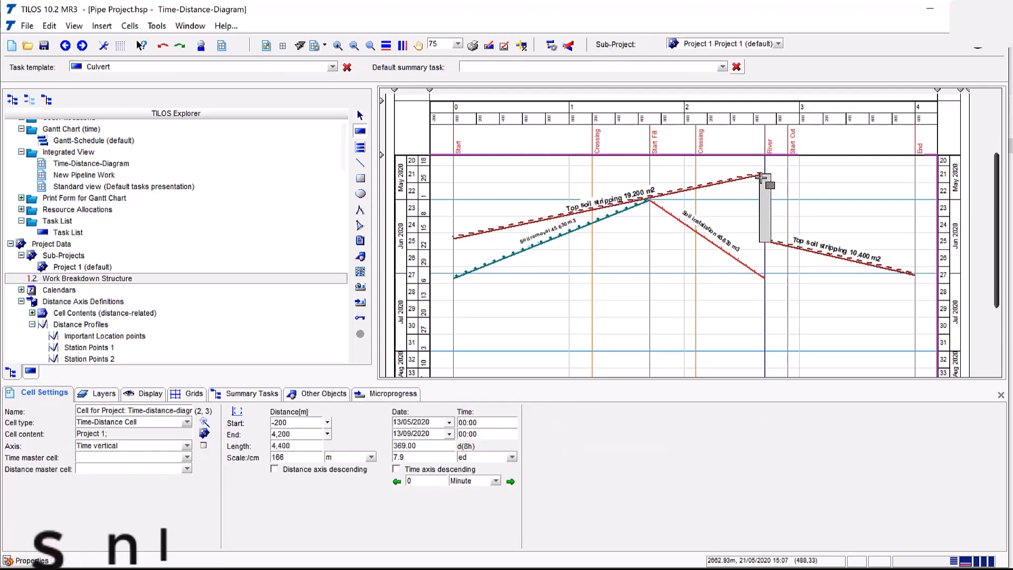
click(332, 66)
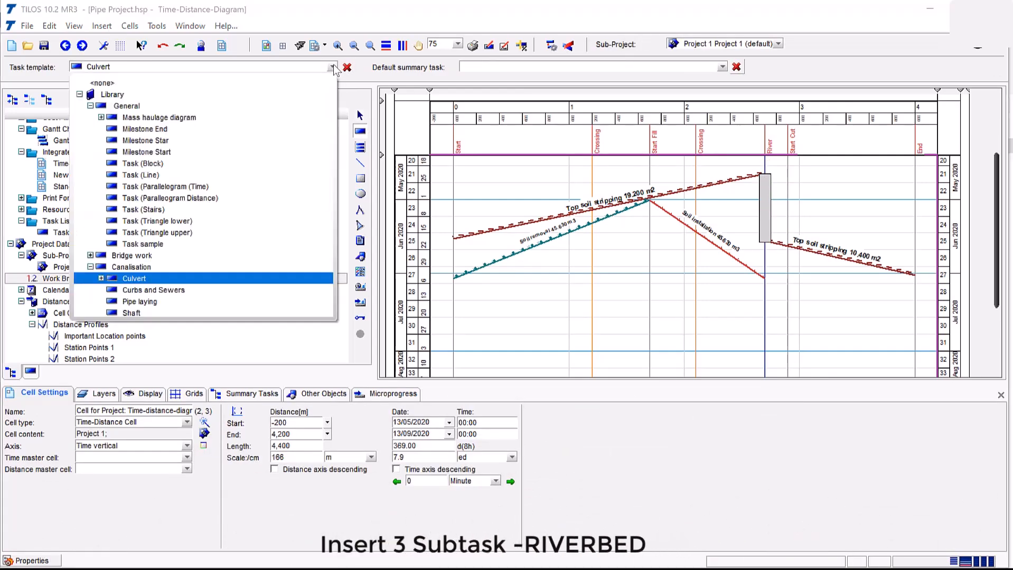
click(101, 279)
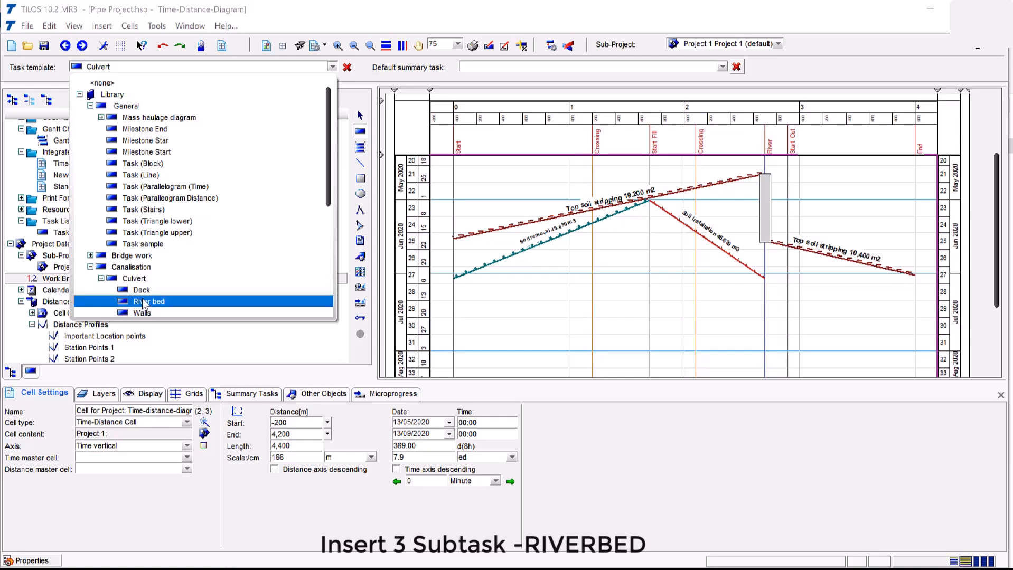
click(143, 302)
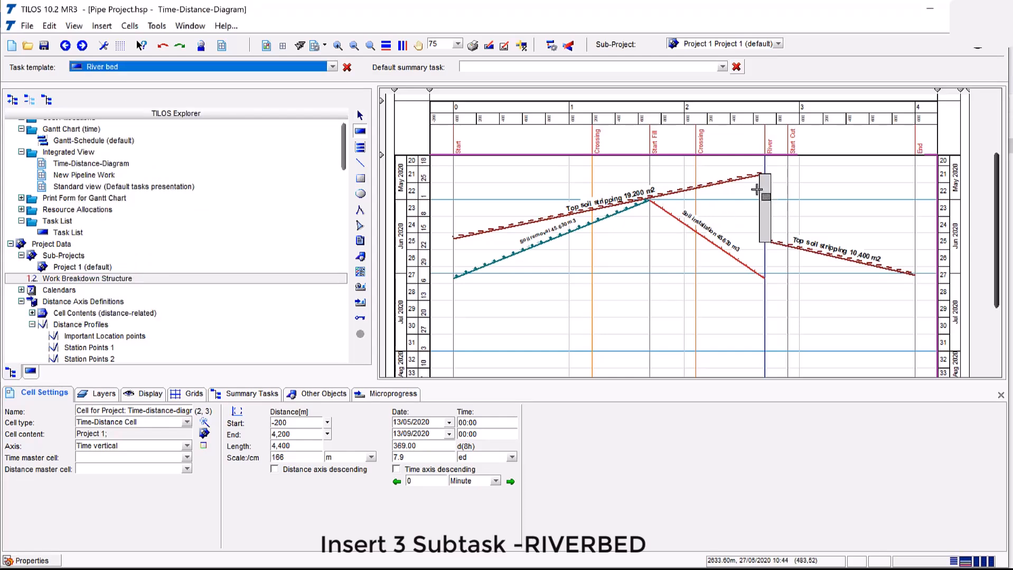
drag(759, 180, 776, 202)
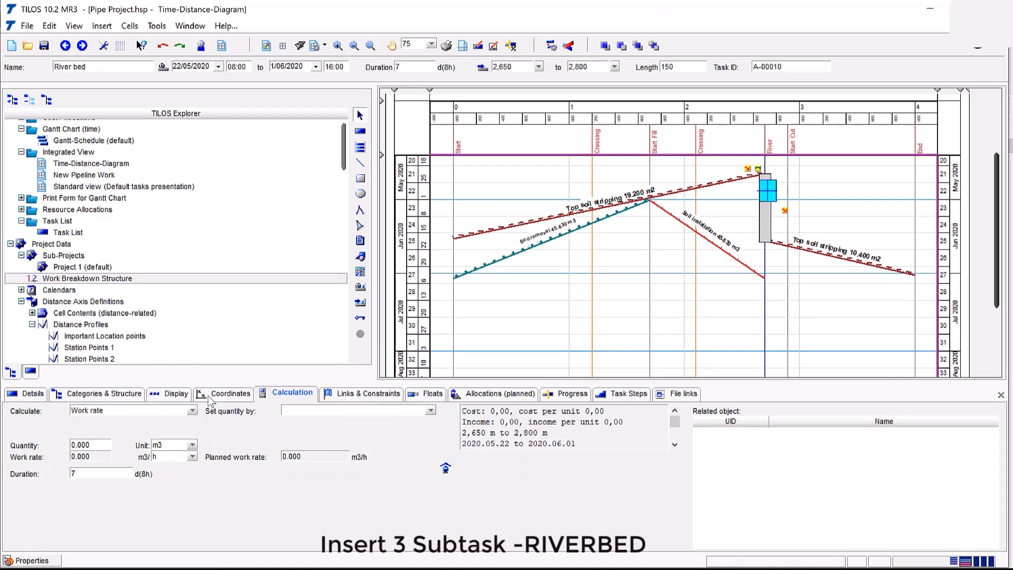
Set the River bed subtask's start date to 20/05/2020 and its end date to 28/05/2020
click(224, 394)
click(100, 423)
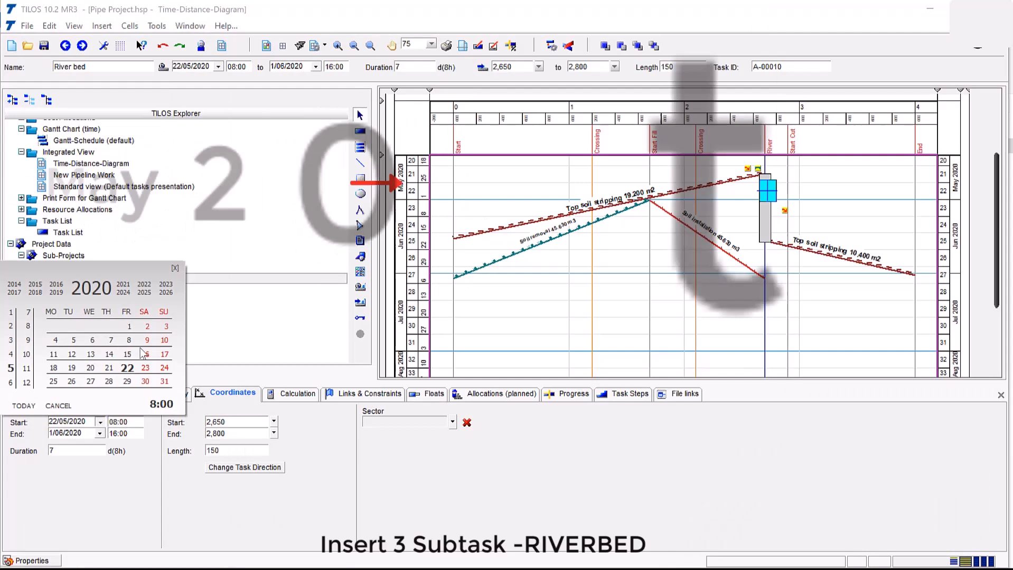
click(91, 368)
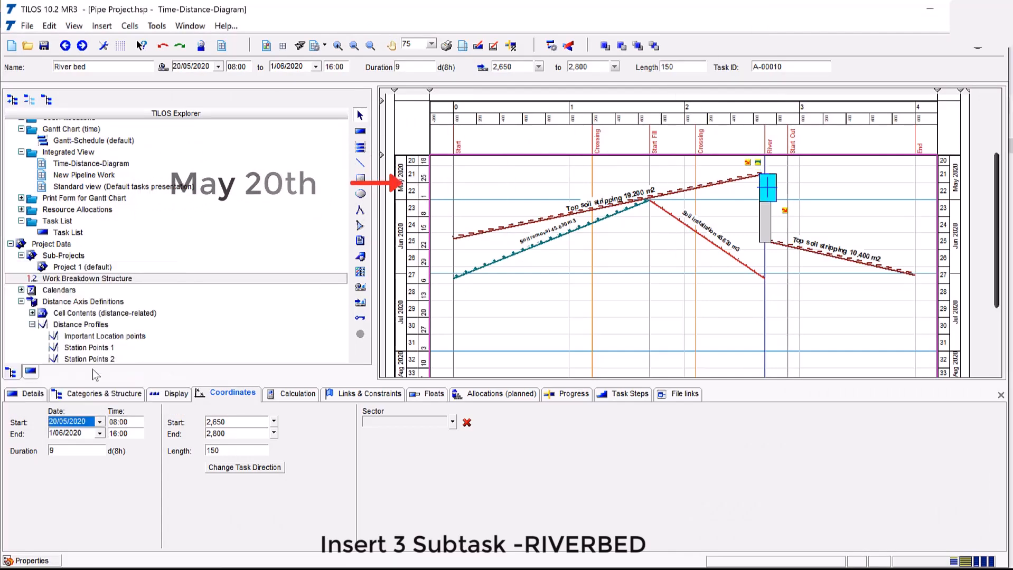
click(100, 435)
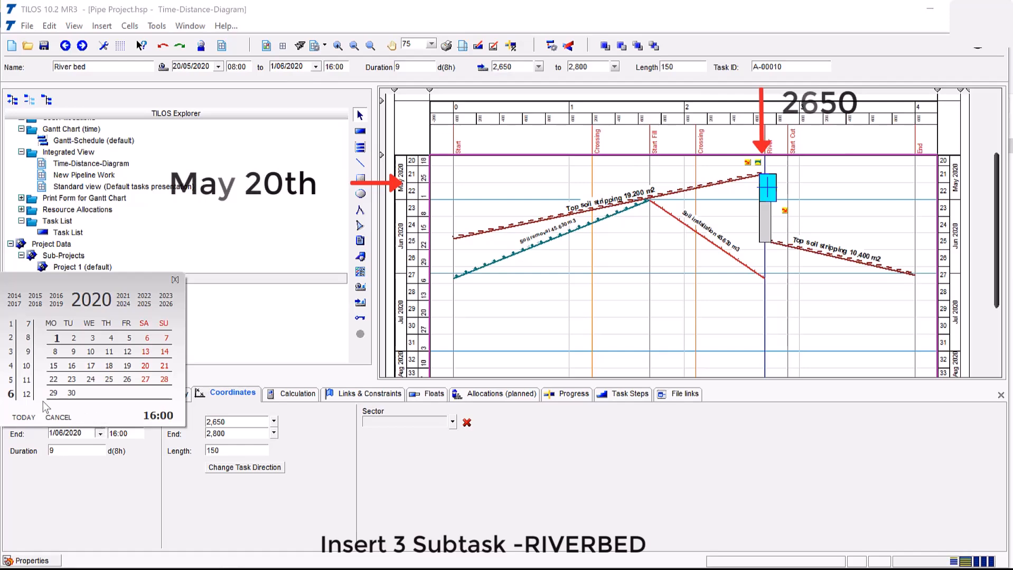
click(10, 380)
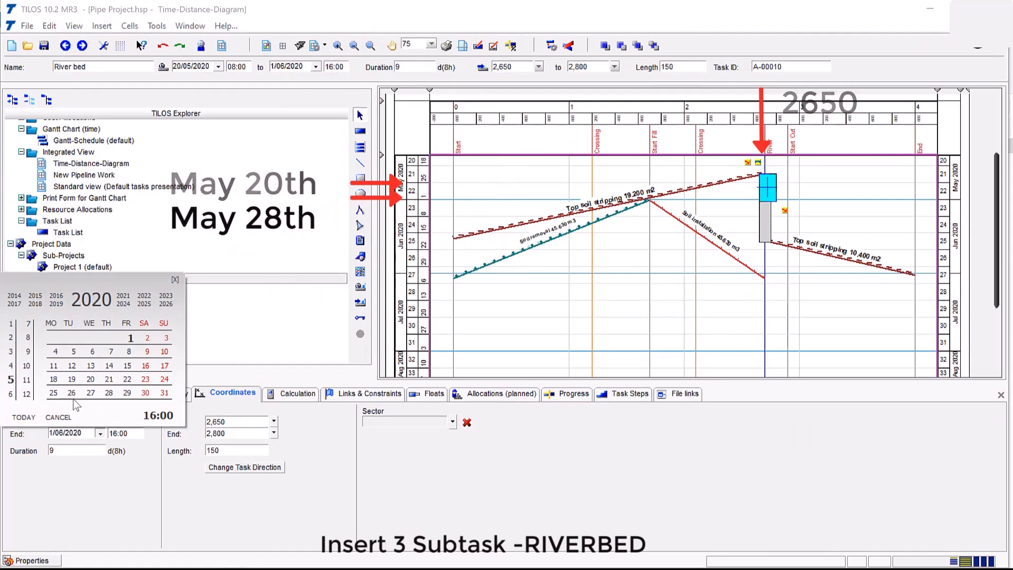
click(109, 393)
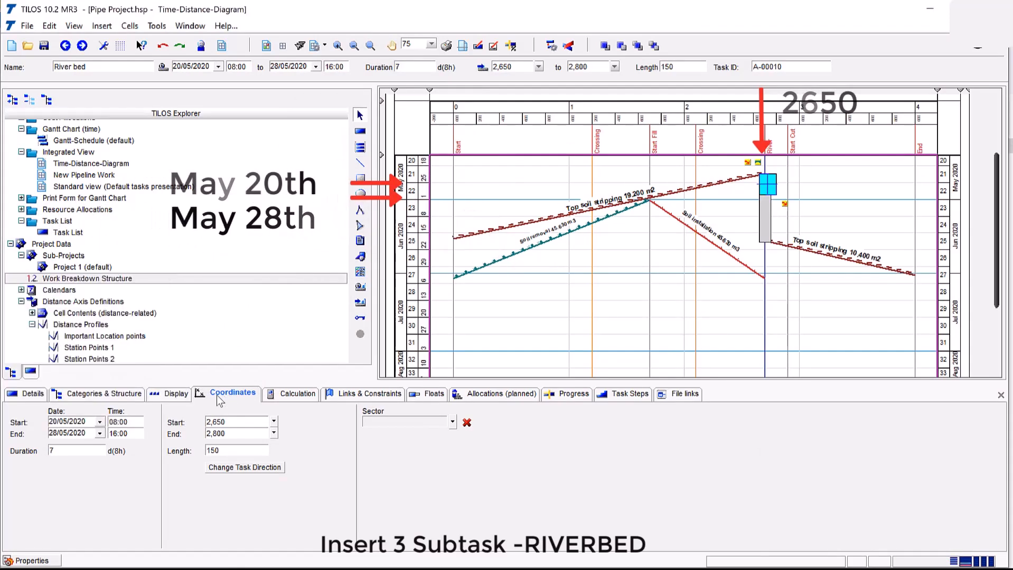
Set the River bed subtask's end distance to 2,750 m
double_click(236, 431)
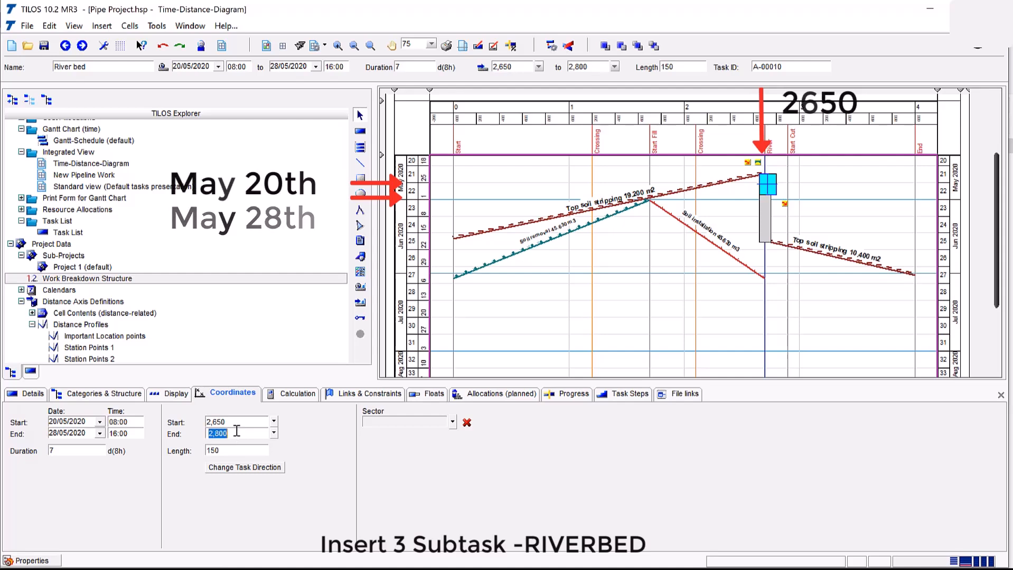
text(27)
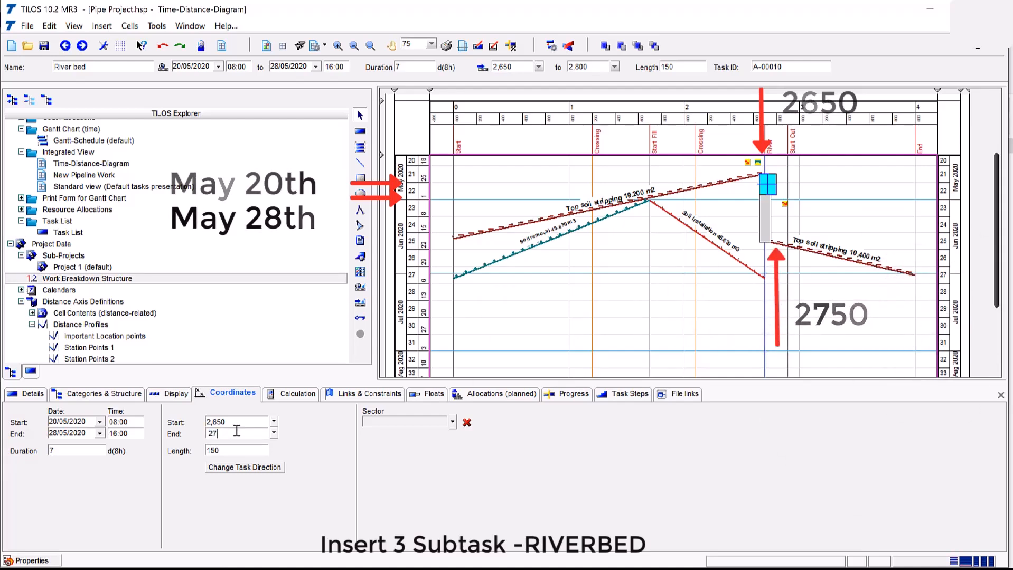
text(50)
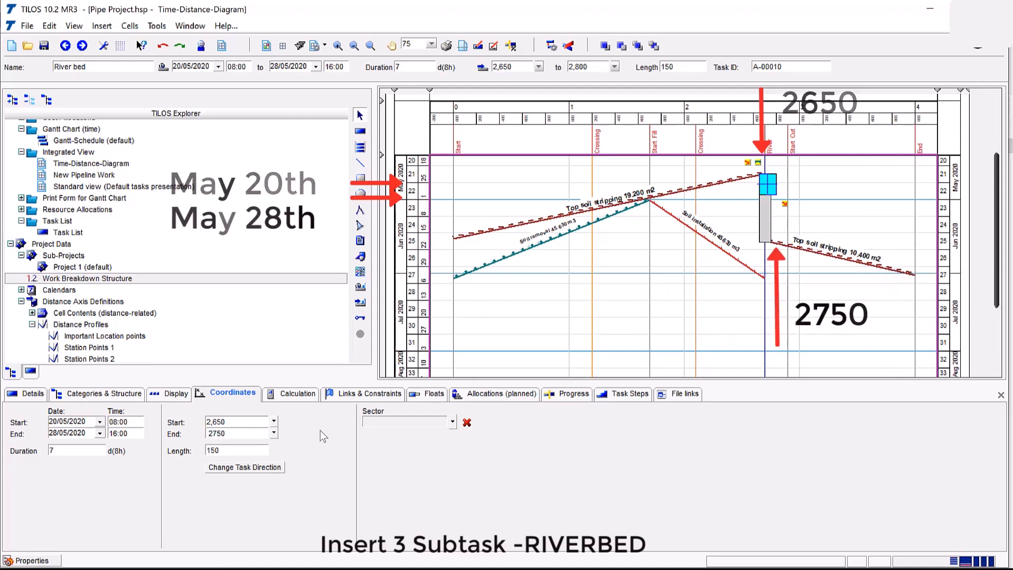
double_click(230, 450)
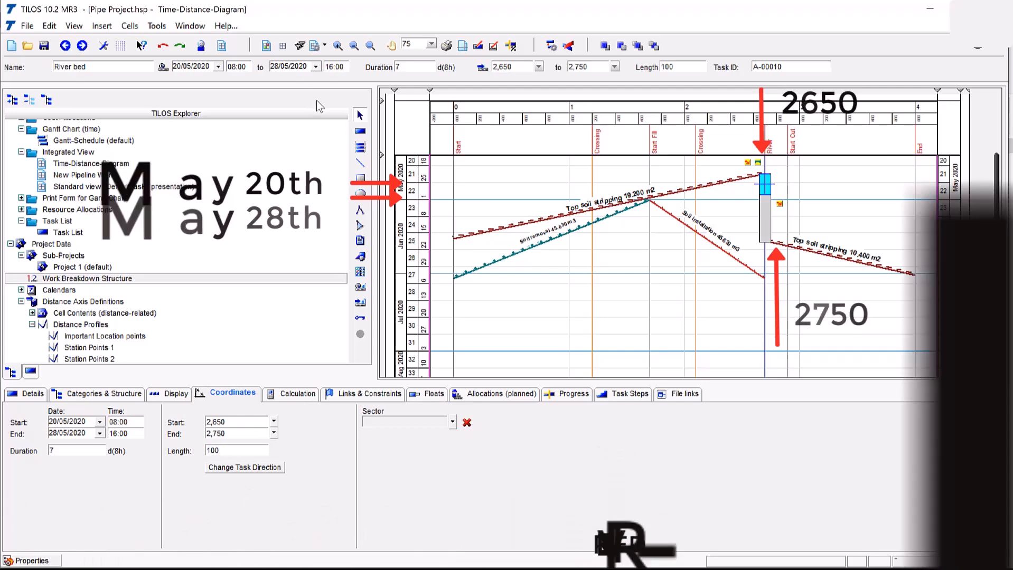
Draw a Walls subtask over the Culvert task below River bed, from 2,650 to 2,750 m and about 1/06/2020 to 9/06/2020
click(359, 131)
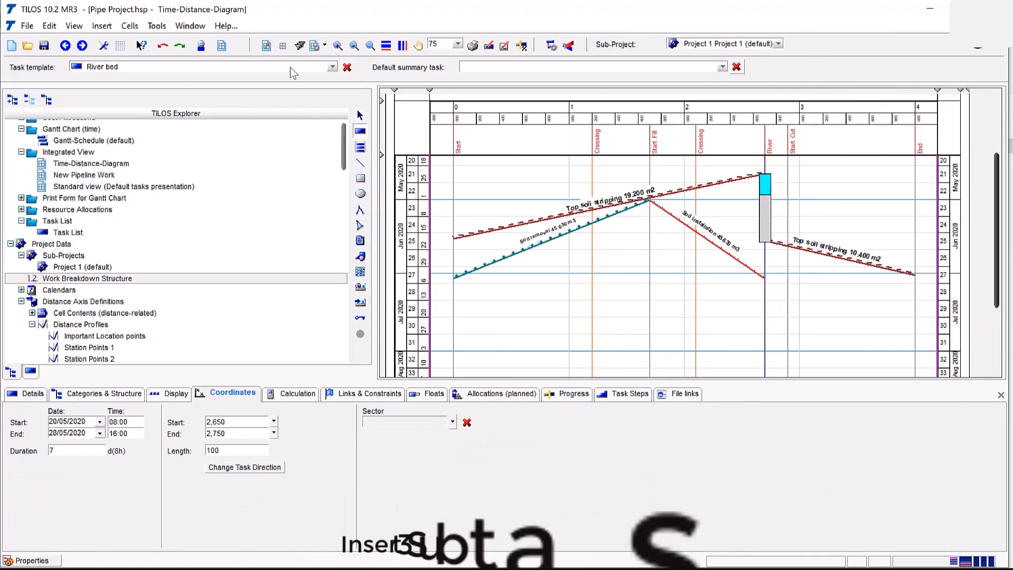
click(333, 68)
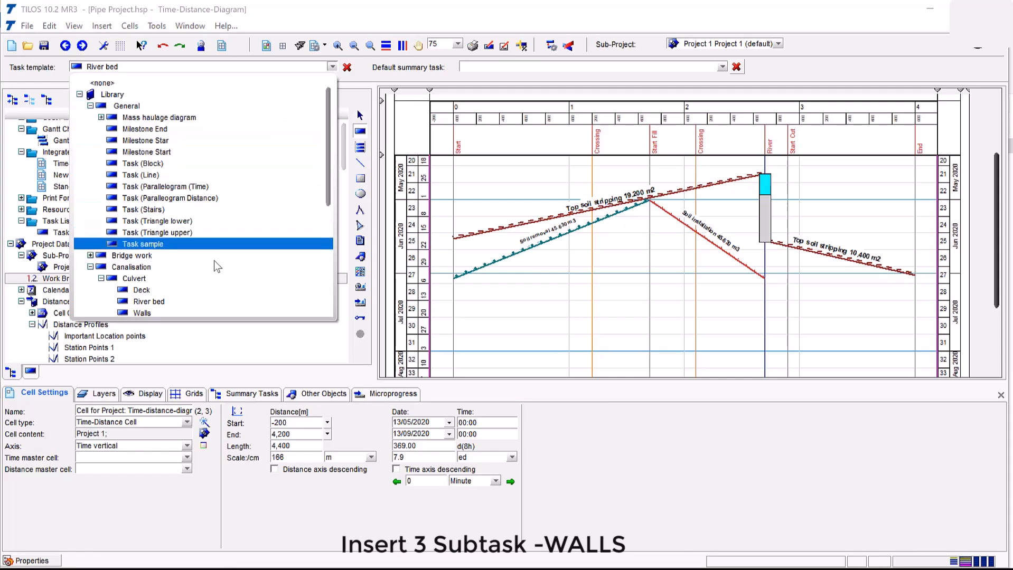
click(142, 313)
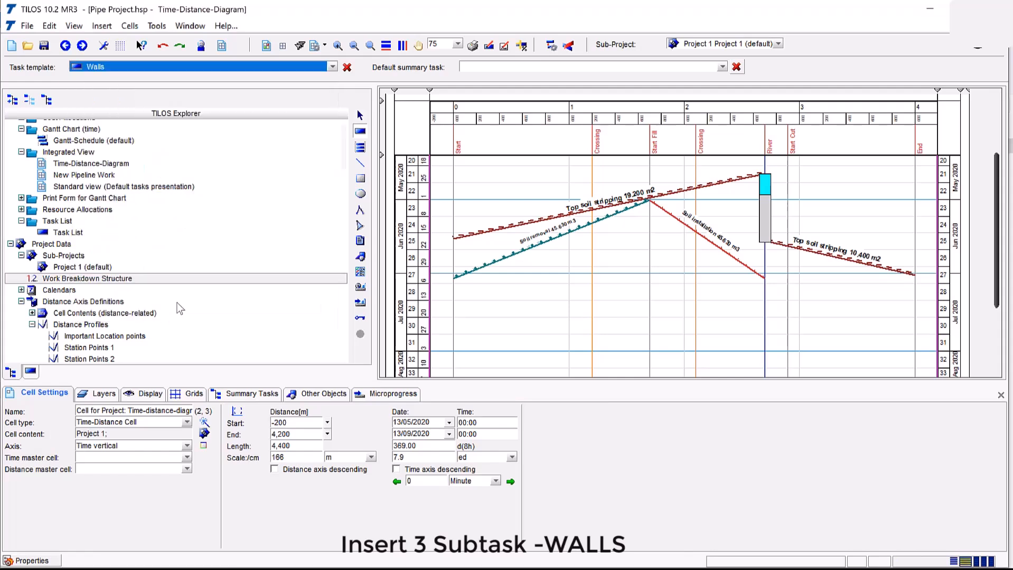
drag(761, 200, 772, 222)
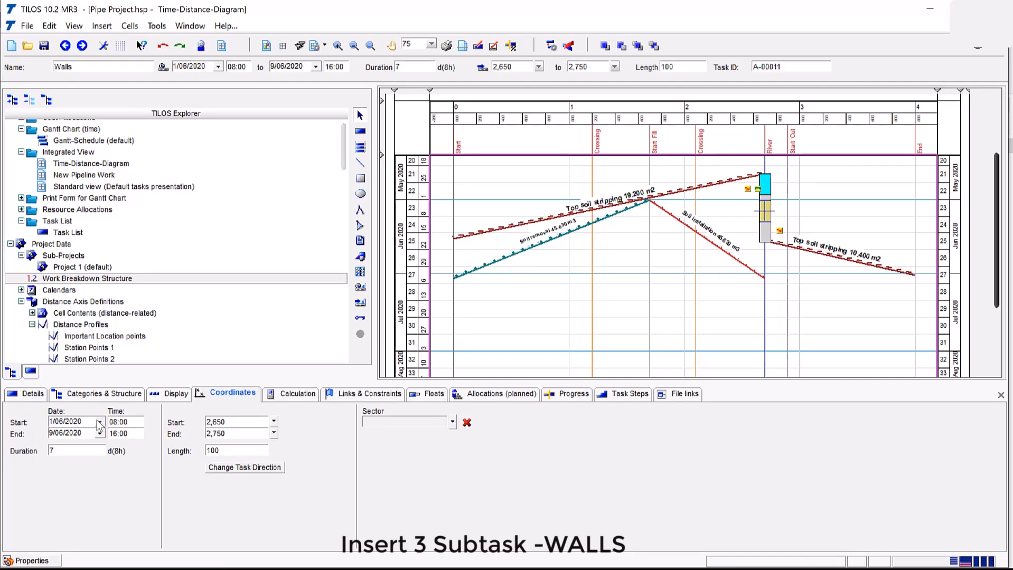
Set the Walls subtask's start date to 29/05/2020 and its end date to 5/06/2020
click(100, 423)
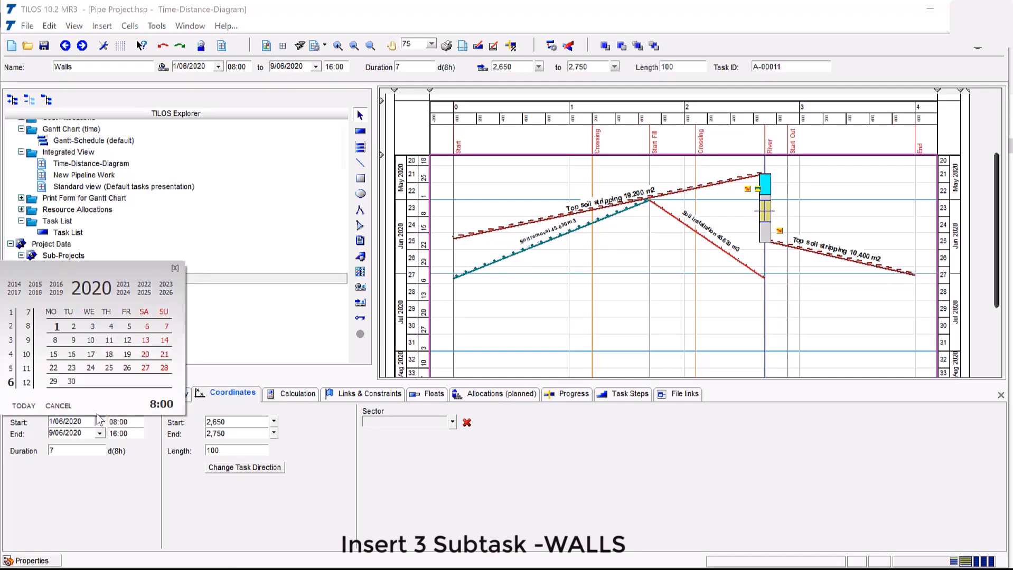
click(11, 368)
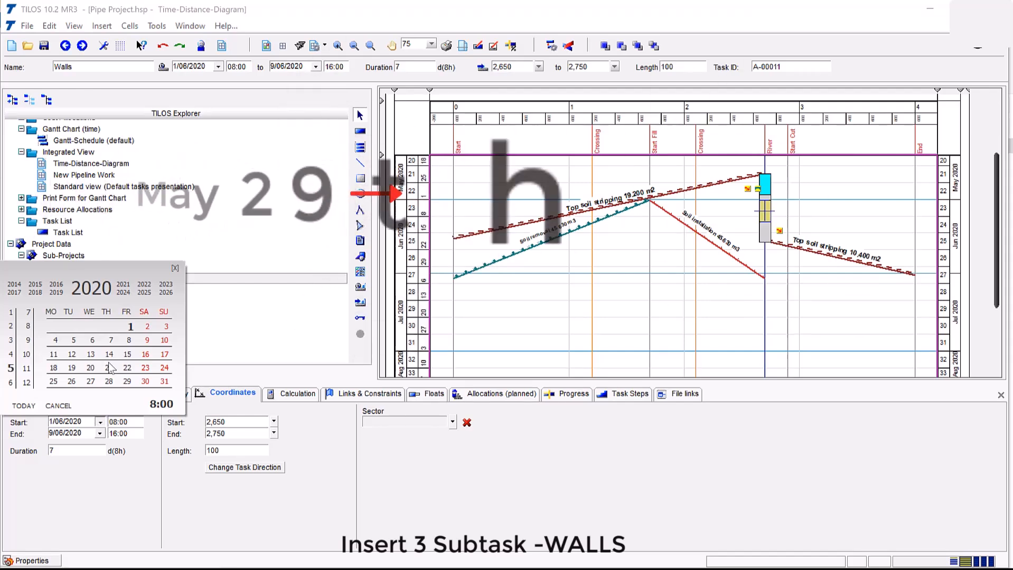
click(127, 381)
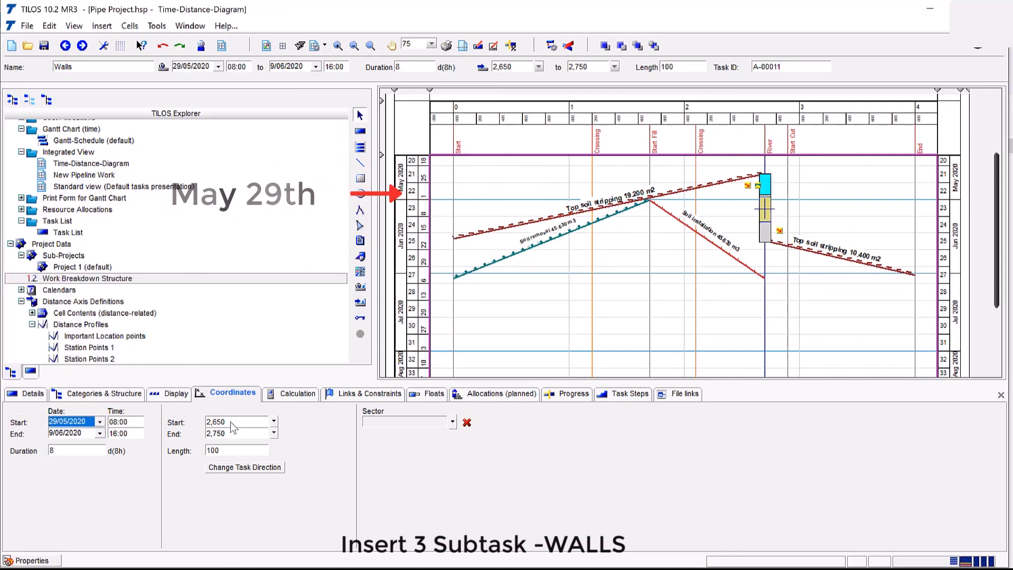
click(111, 434)
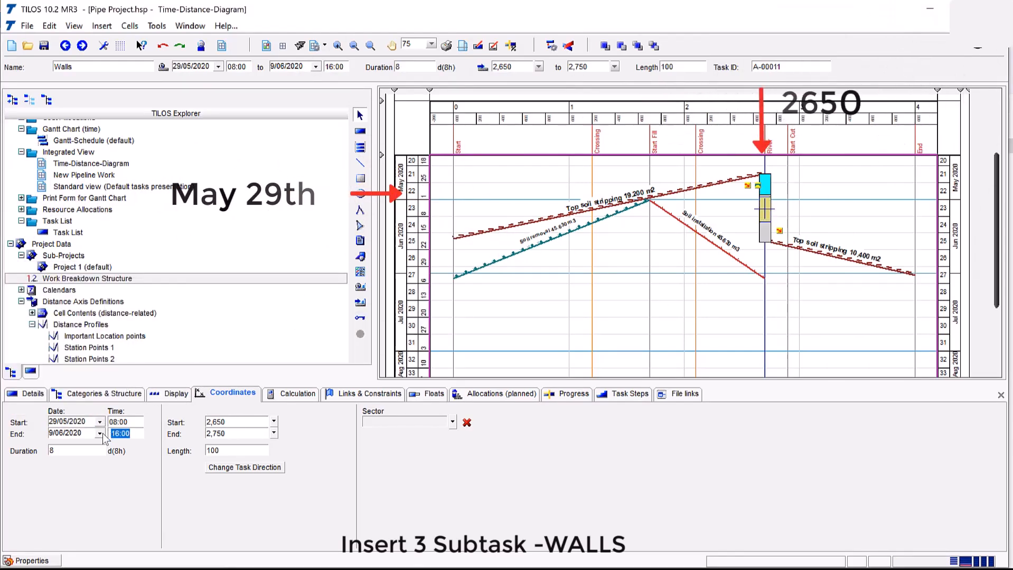
click(100, 434)
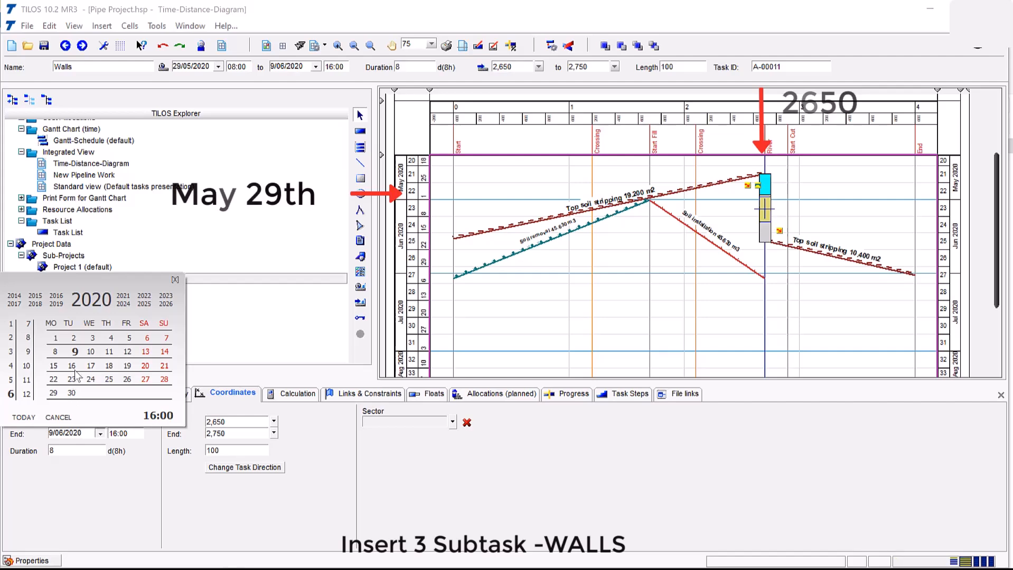
click(129, 338)
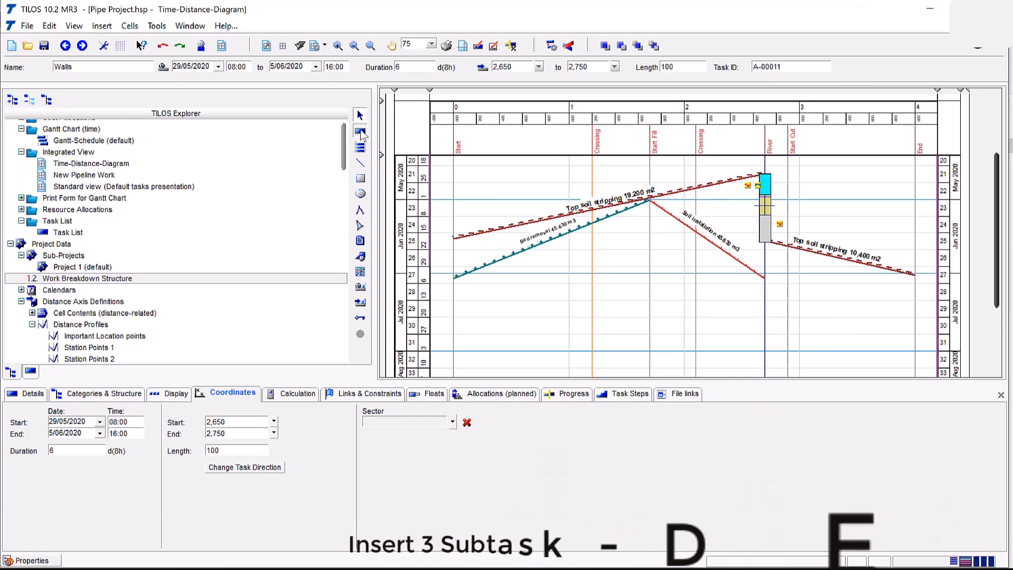
Draw a Deck subtask over the Culvert task's lower part, from 2,650 to 2,750 m and about 9/06/2020 to 16/06/2020
click(391, 129)
click(333, 67)
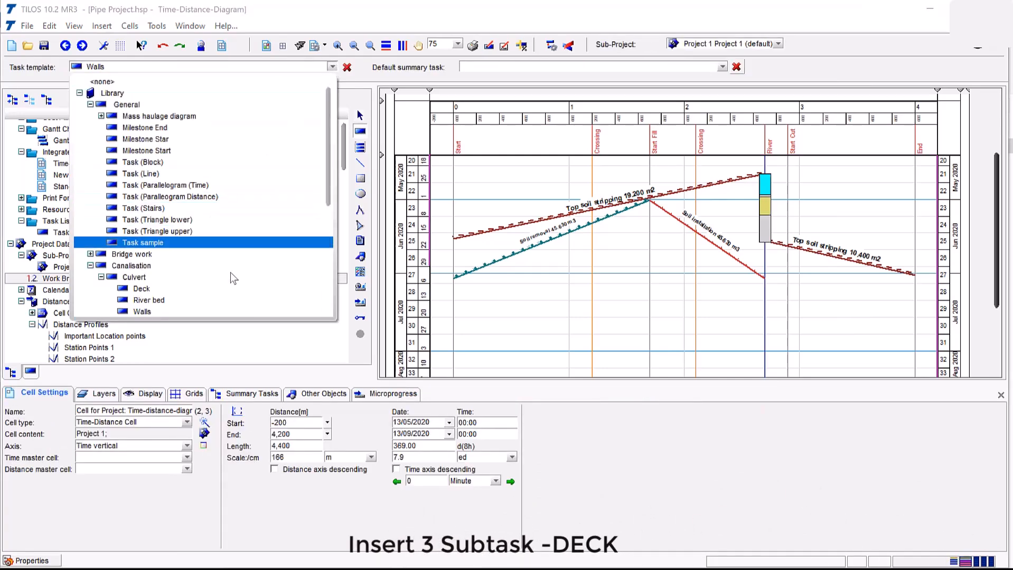
click(168, 289)
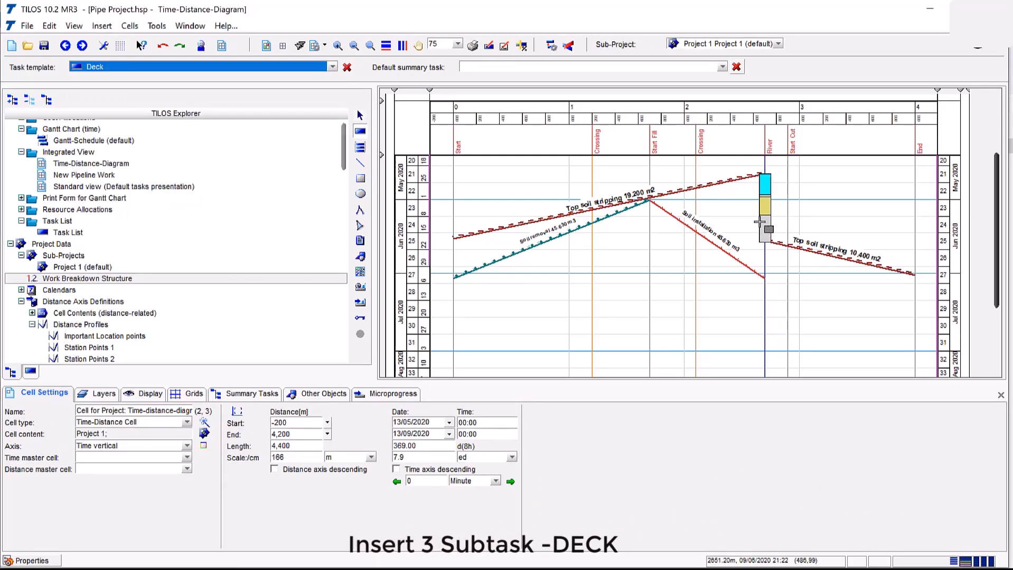
drag(759, 221, 770, 239)
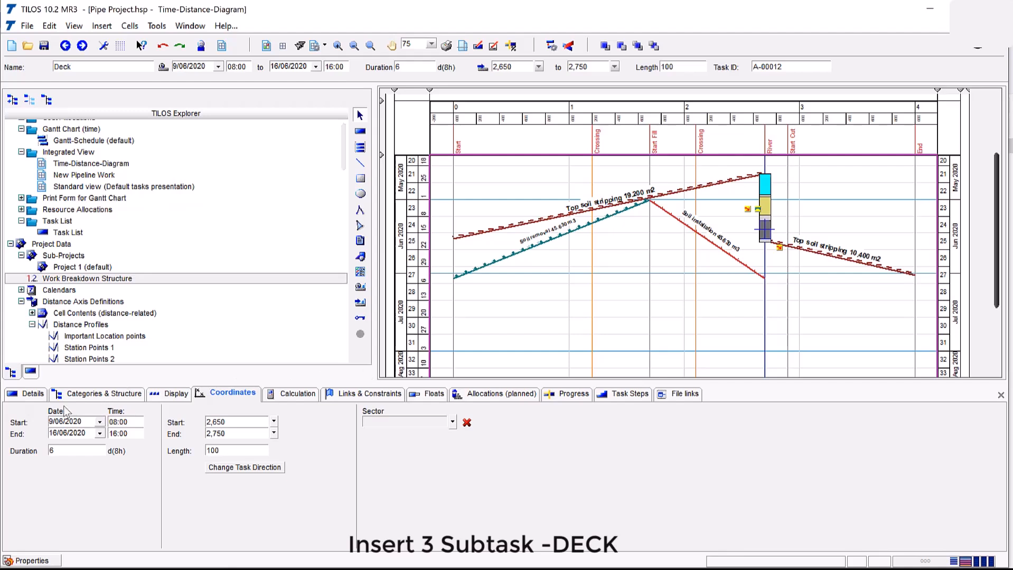
Set the Deck subtask's start date to 8/06/2020 and its end date to 17/06/2020
click(100, 423)
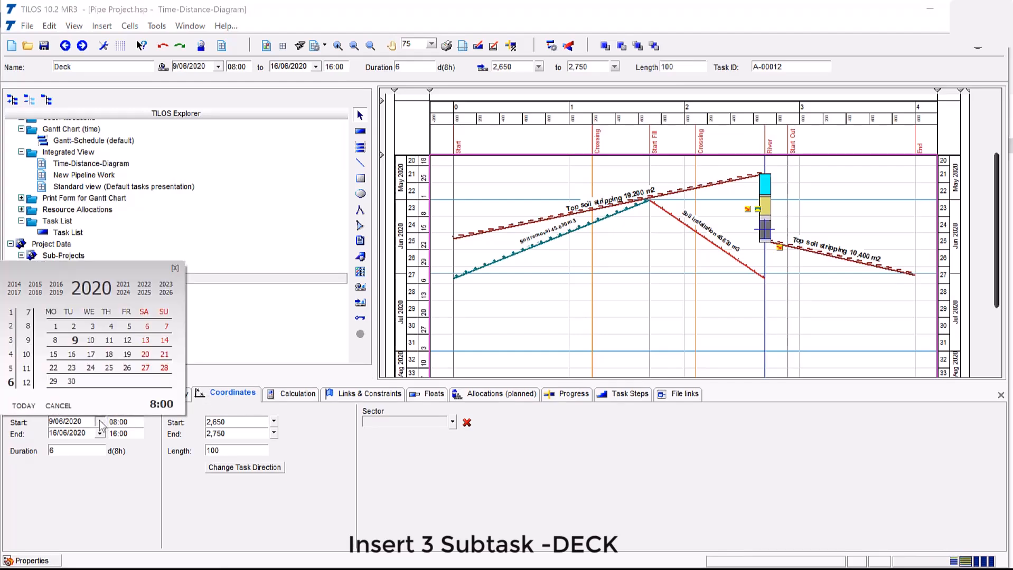
click(163, 327)
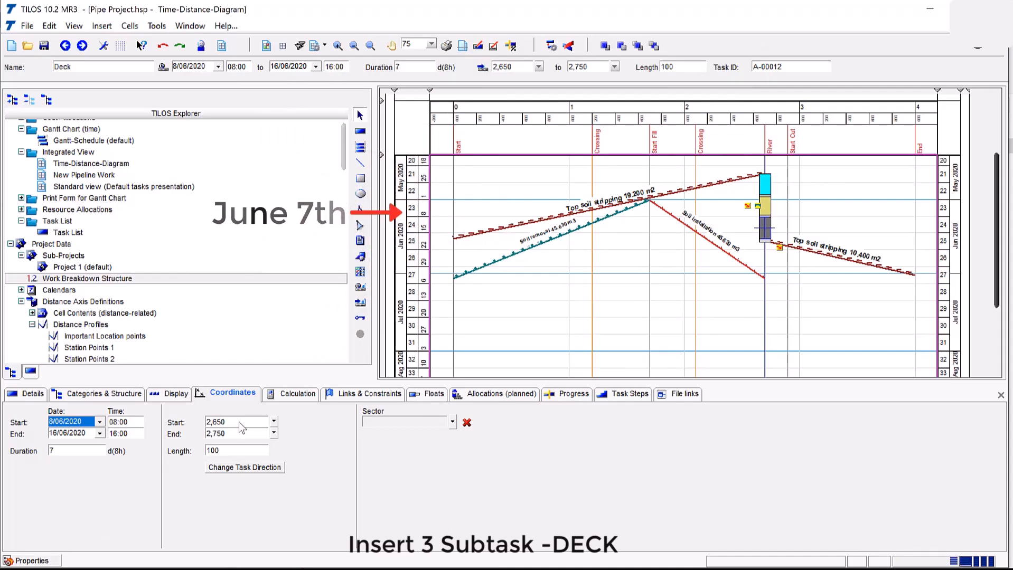
click(101, 434)
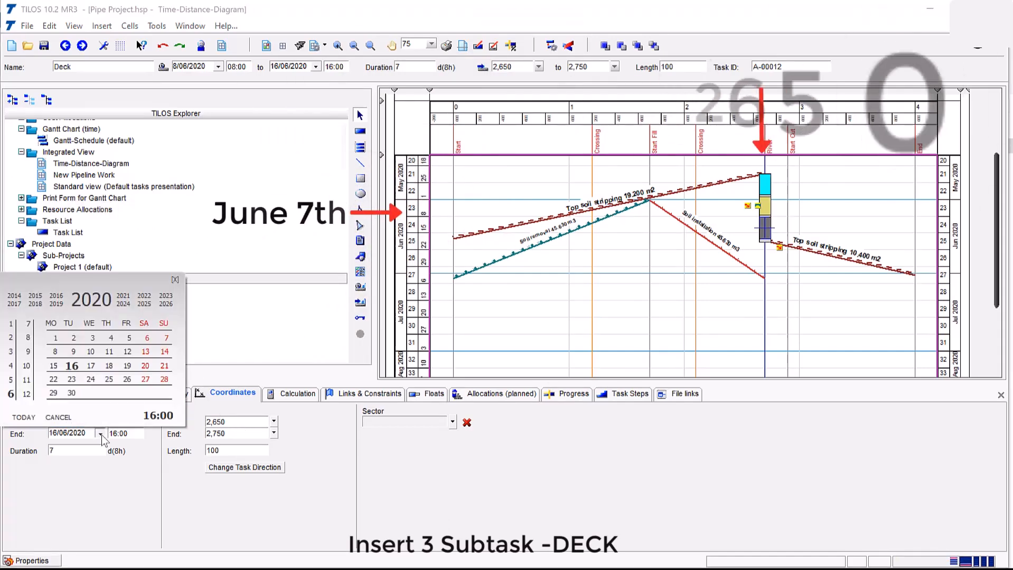
click(91, 366)
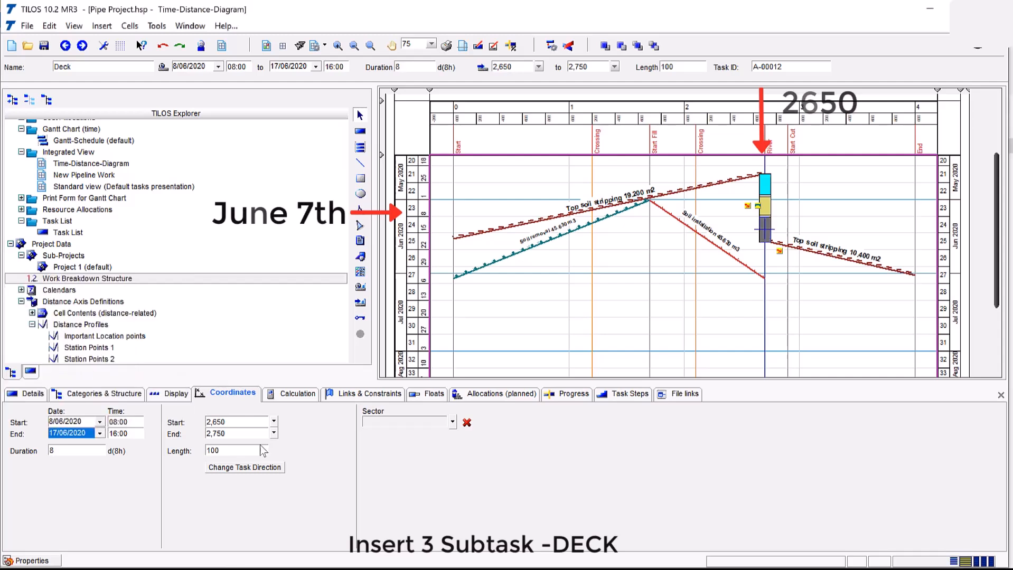
click(233, 433)
double_click(242, 423)
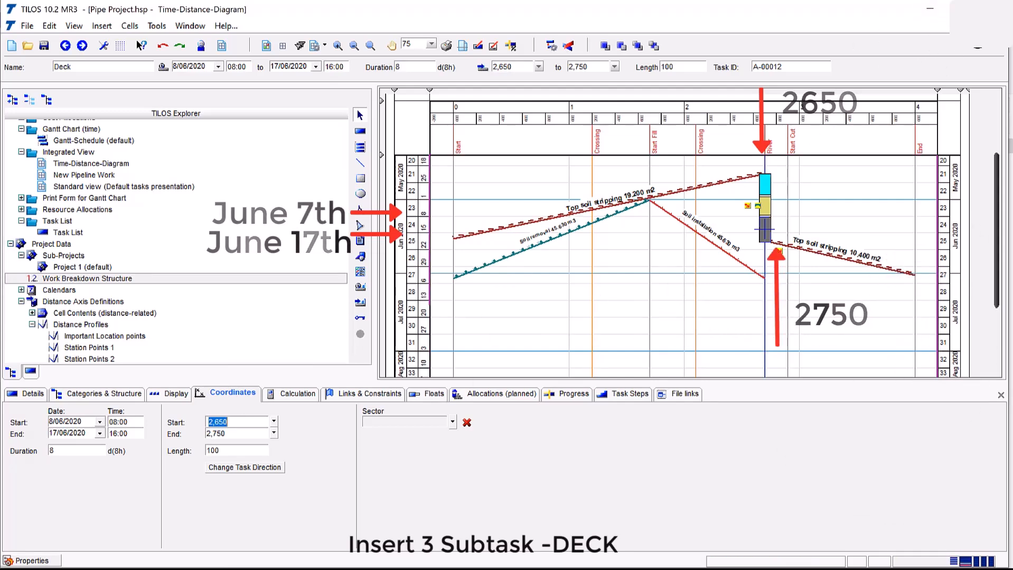
Select the River bed, Walls and Deck subtasks together and assign A-00009 Culvert as their parent task
click(764, 189)
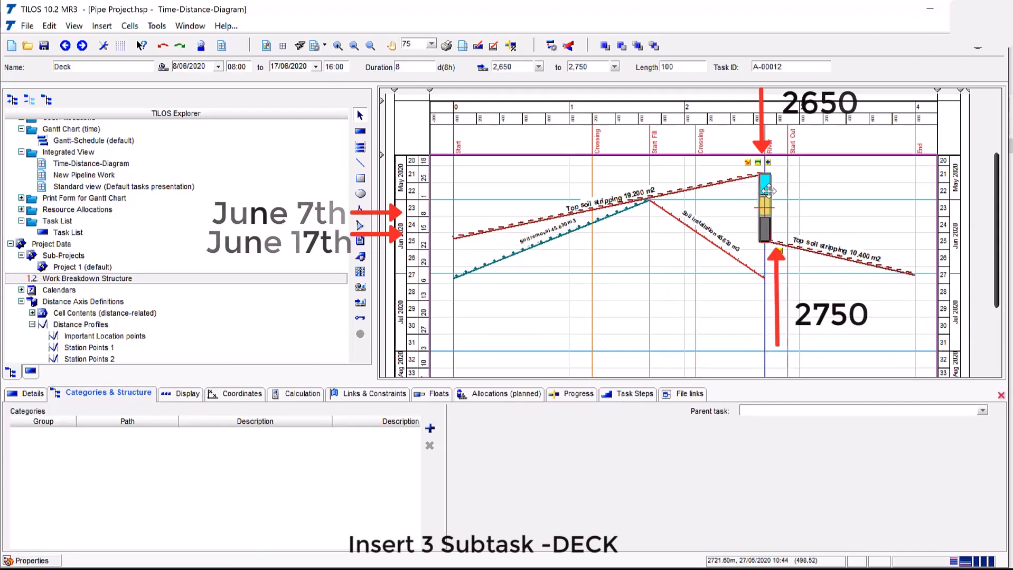
click(768, 203)
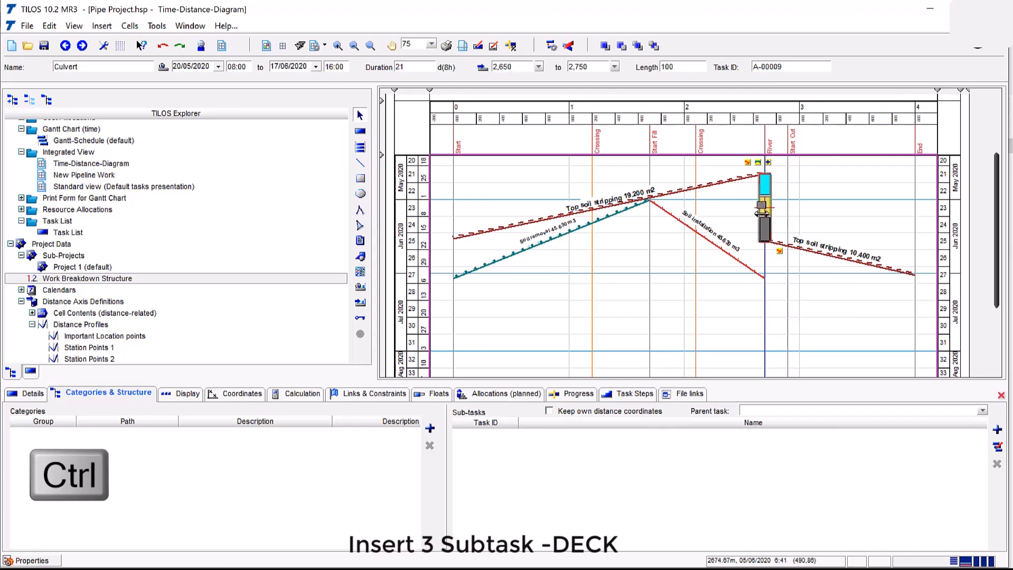
ctrl+click(762, 229)
click(770, 193)
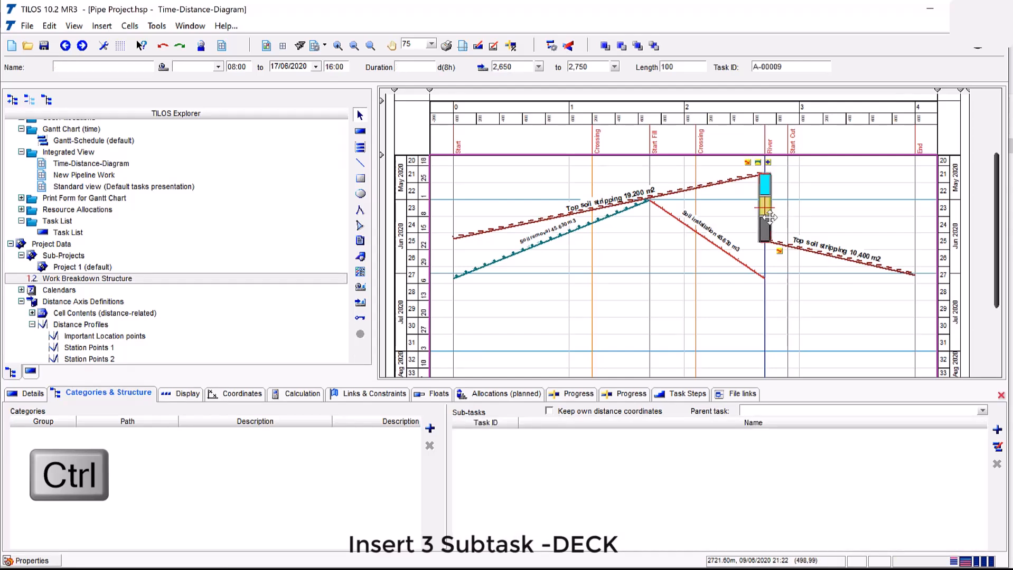
ctrl+click(769, 188)
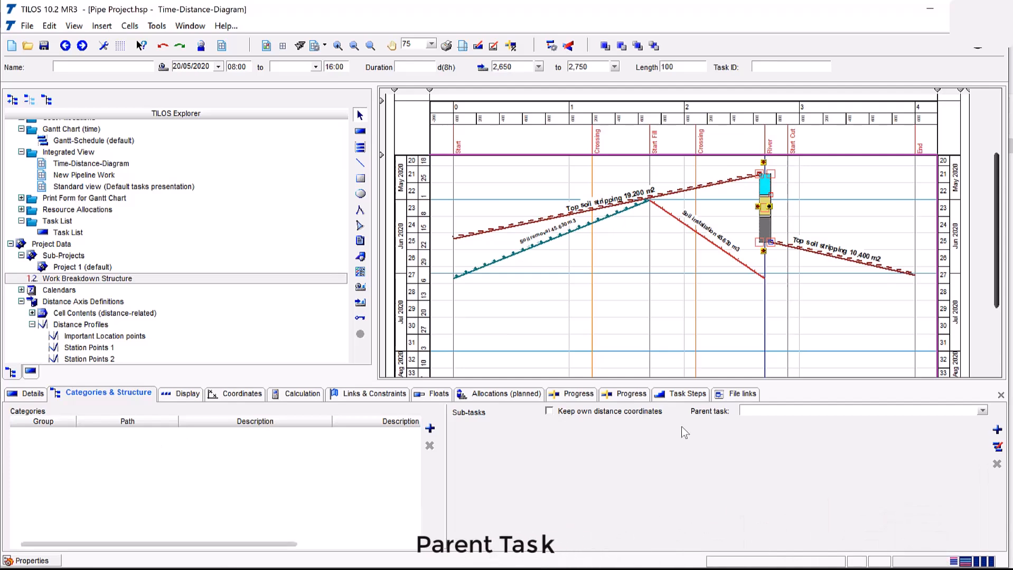
click(982, 412)
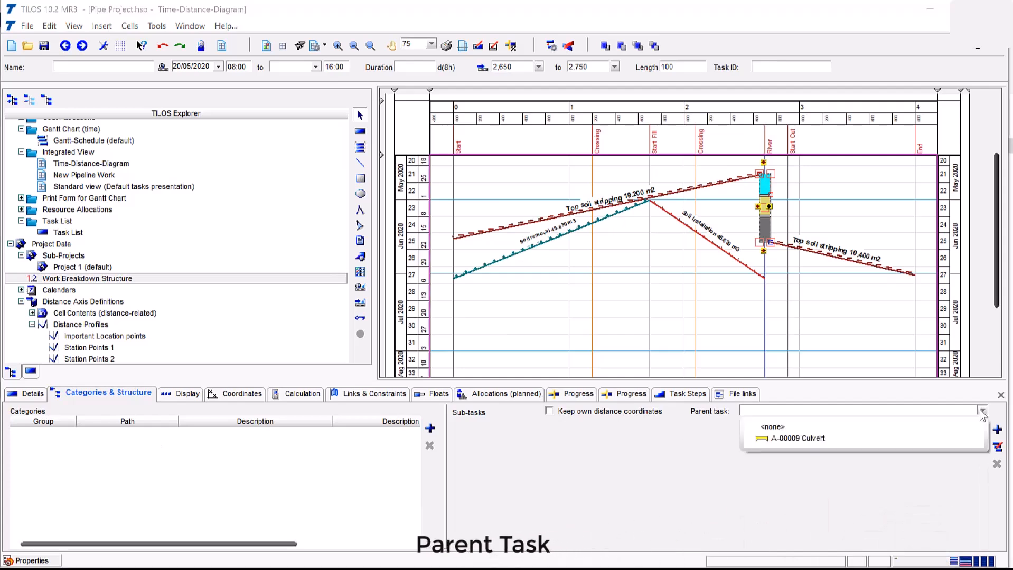
click(892, 440)
click(827, 216)
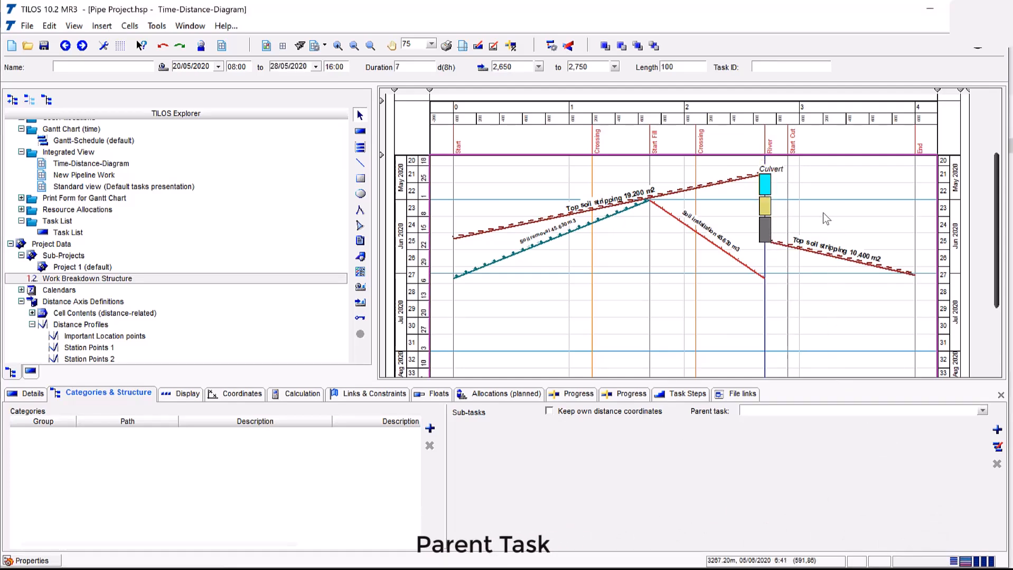
Assign A-00009 Culvert as the parent task of the Walls subtask and of the Deck subtask individually
click(765, 207)
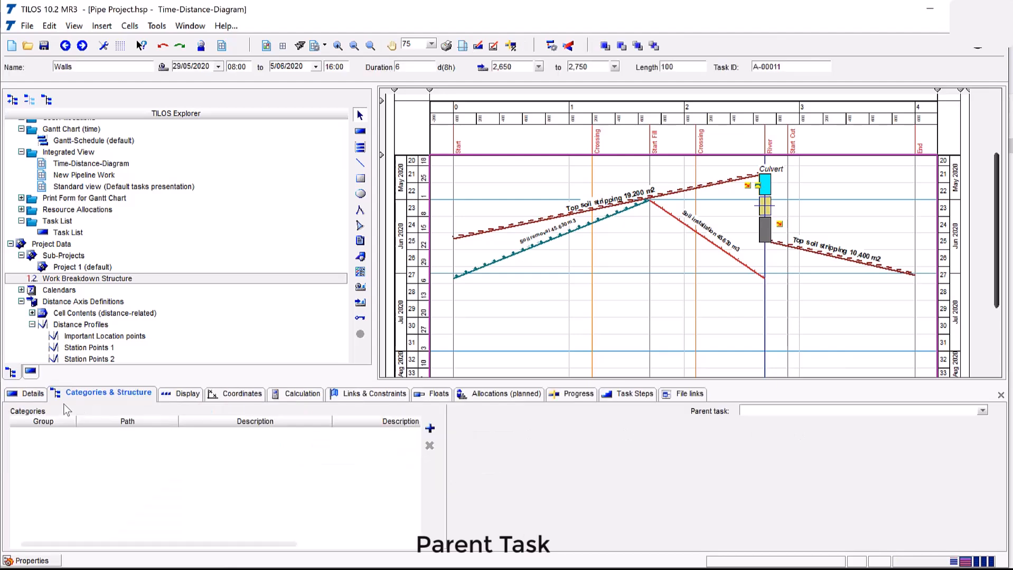
click(851, 409)
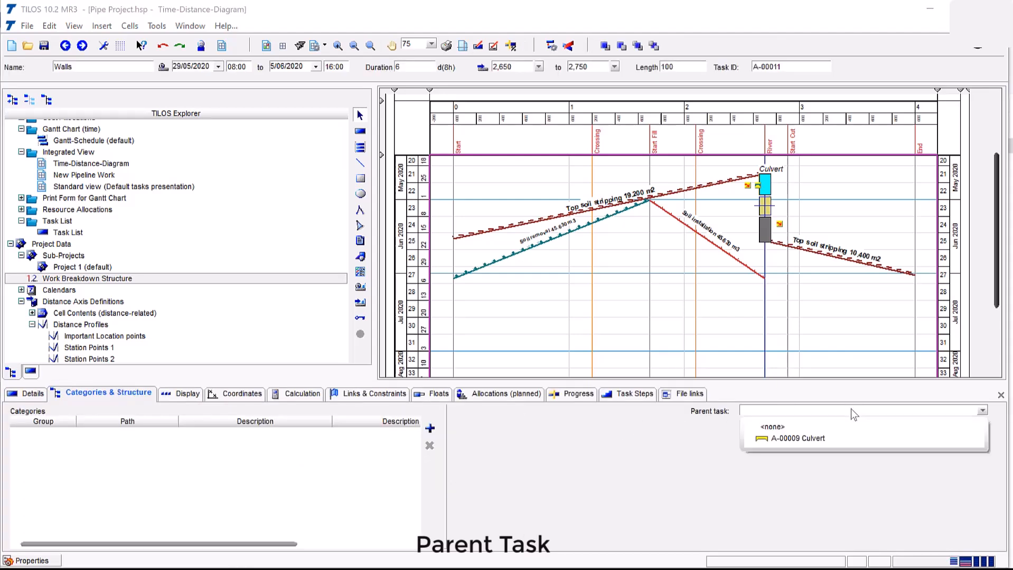
click(846, 438)
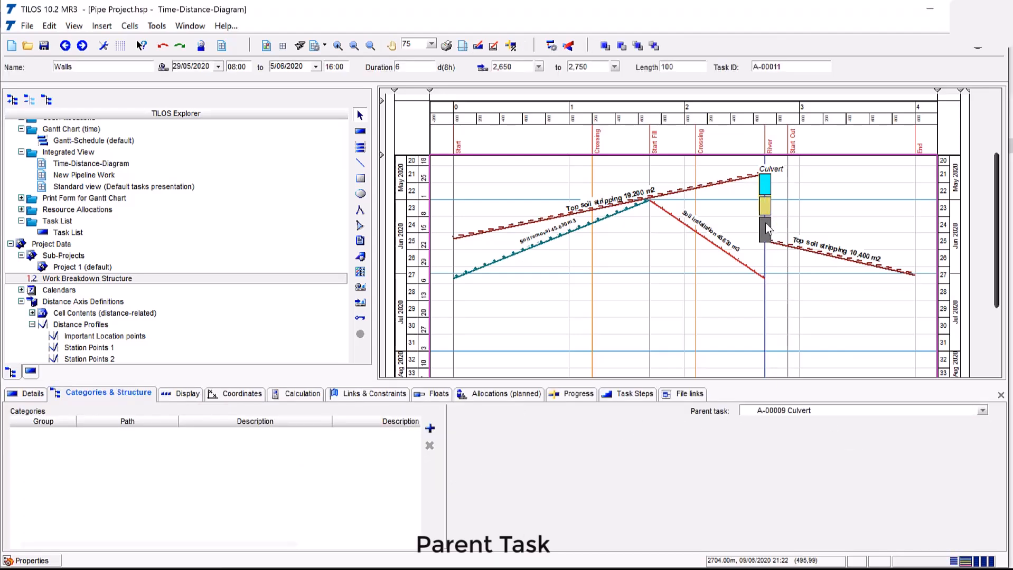
click(765, 234)
click(853, 414)
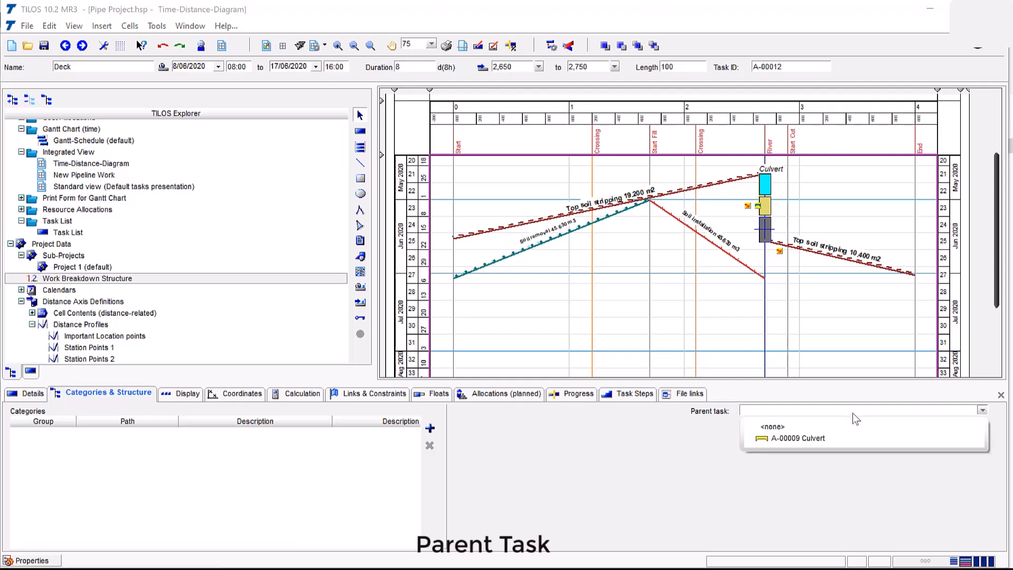
click(839, 433)
click(828, 203)
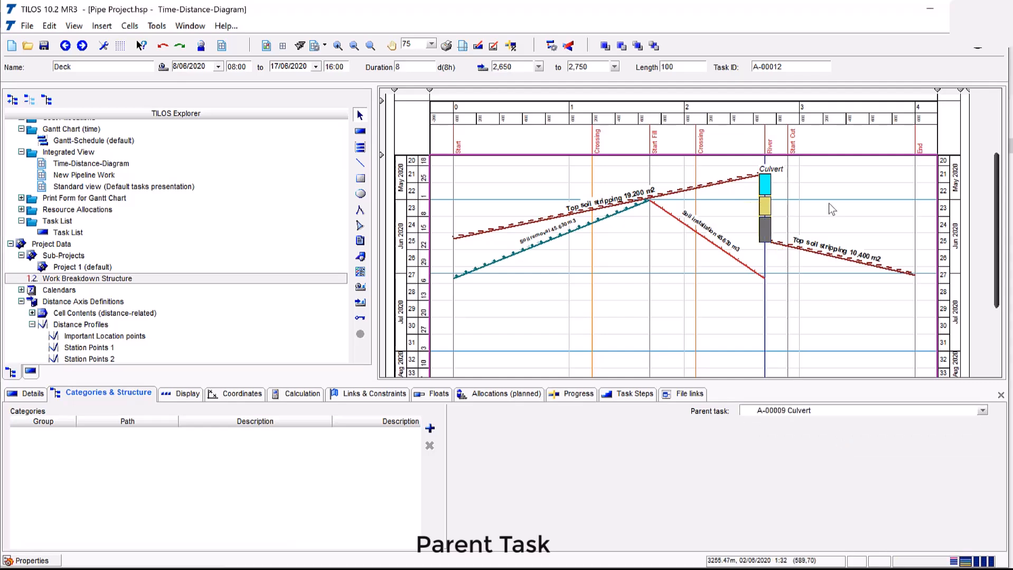
click(766, 186)
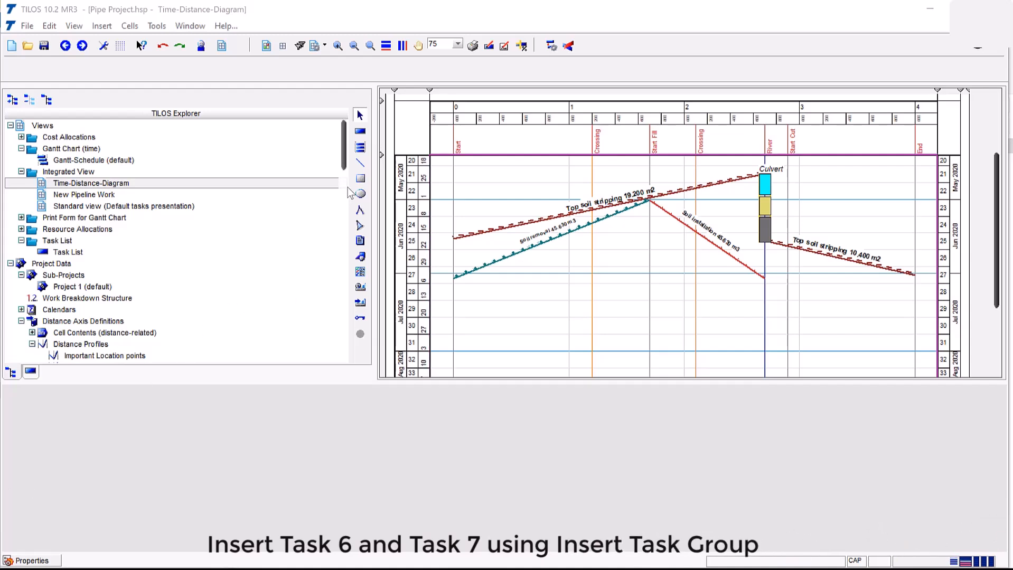
Insert the Canalisation task group by coordinates, from 2,700 to 0 m, with a start date of 3/07/2020
click(362, 152)
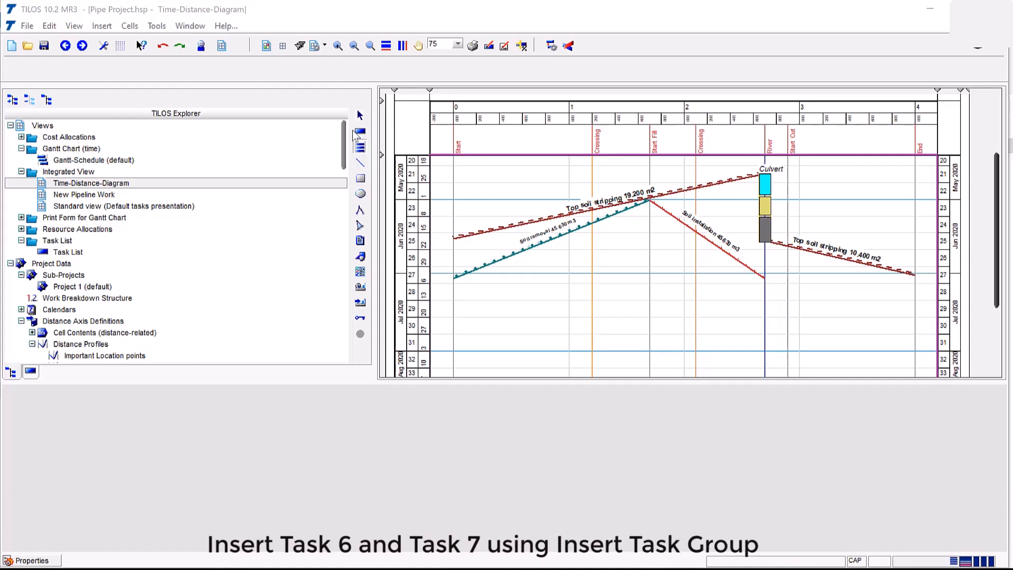
click(553, 277)
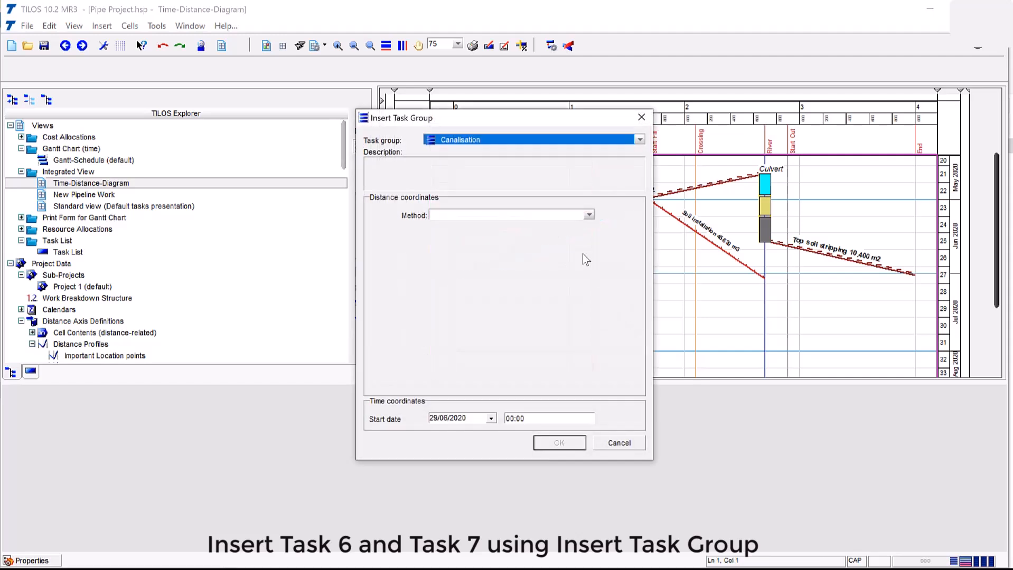
click(588, 215)
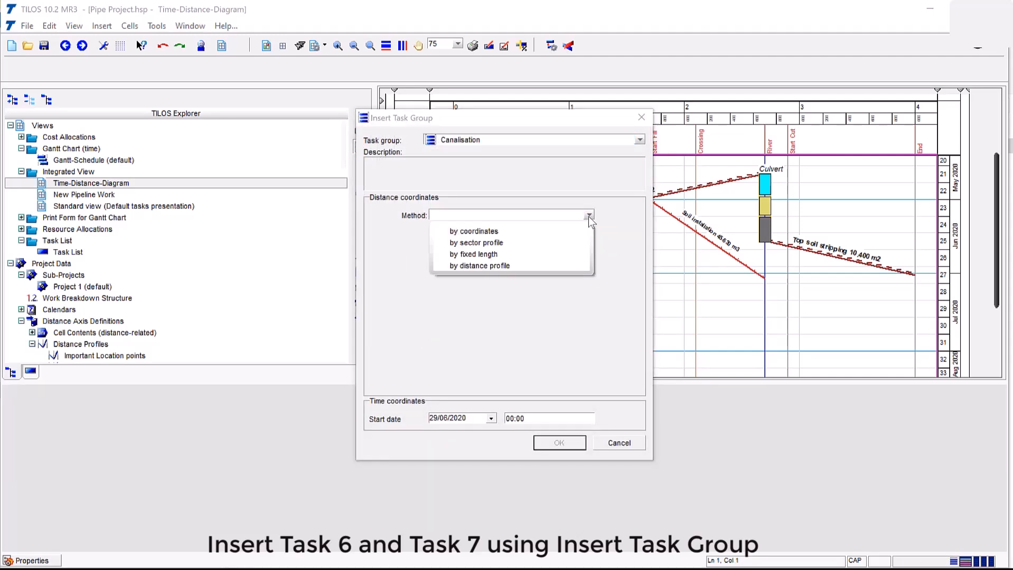
click(559, 227)
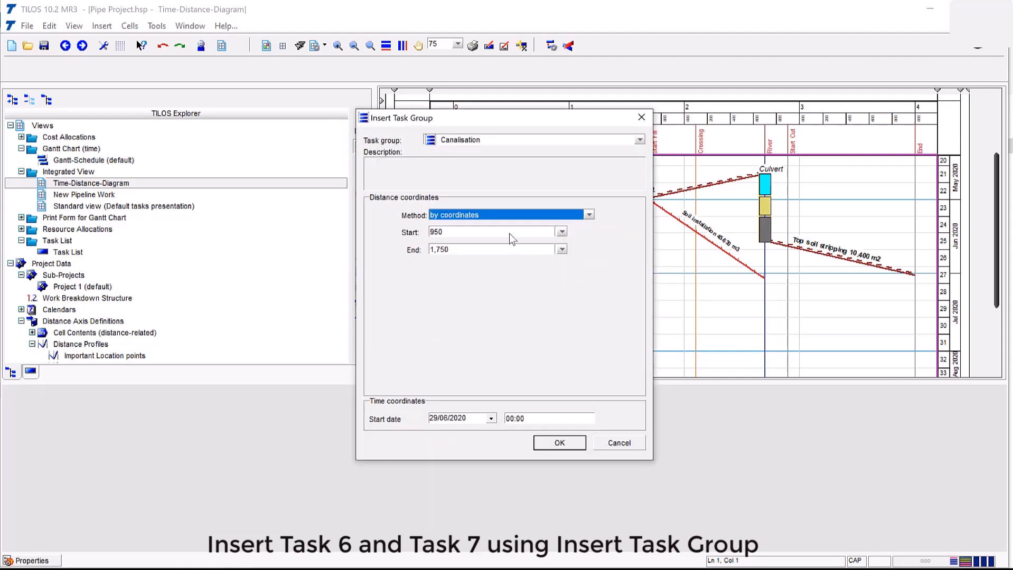
click(454, 231)
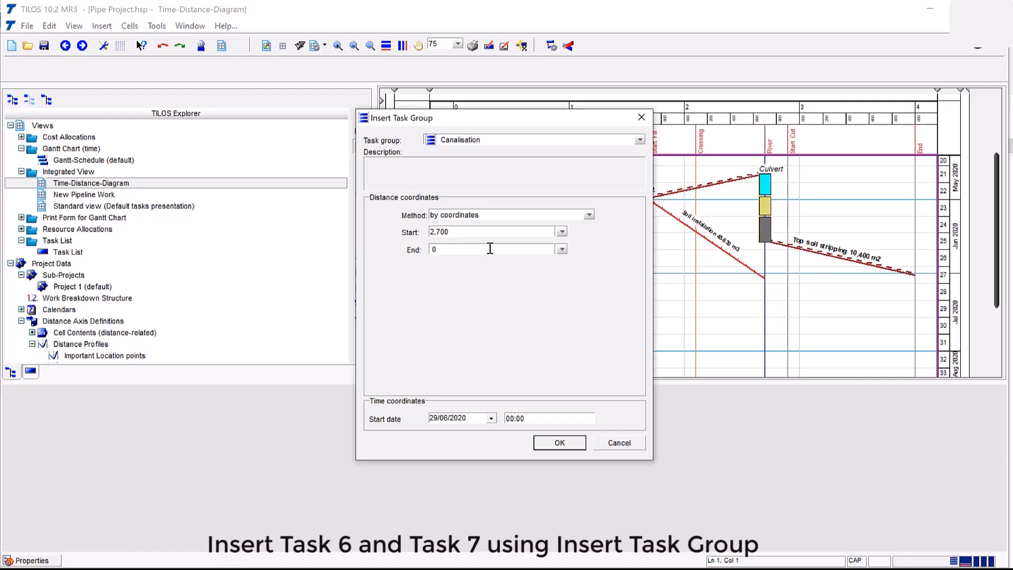
click(492, 420)
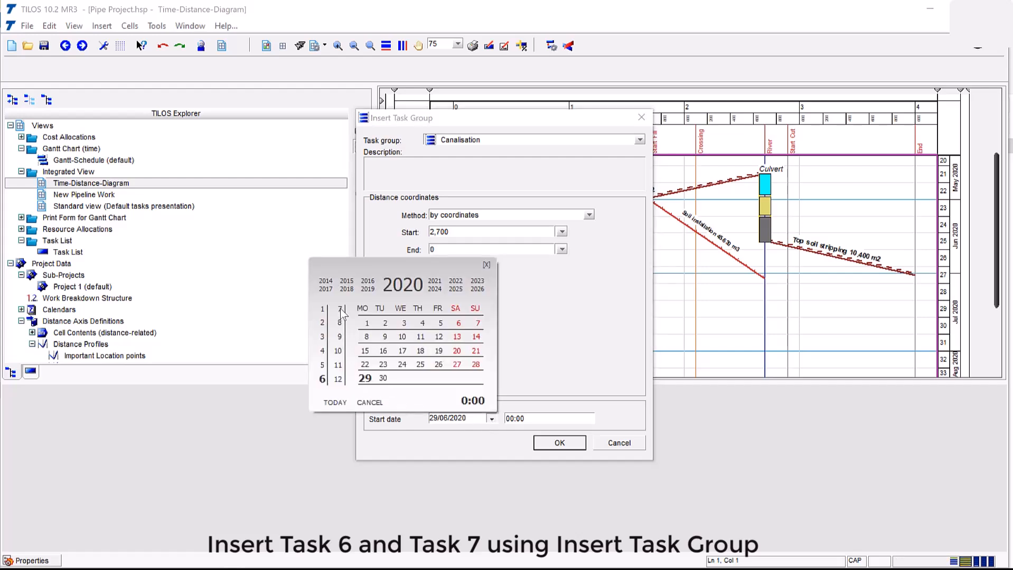
click(340, 308)
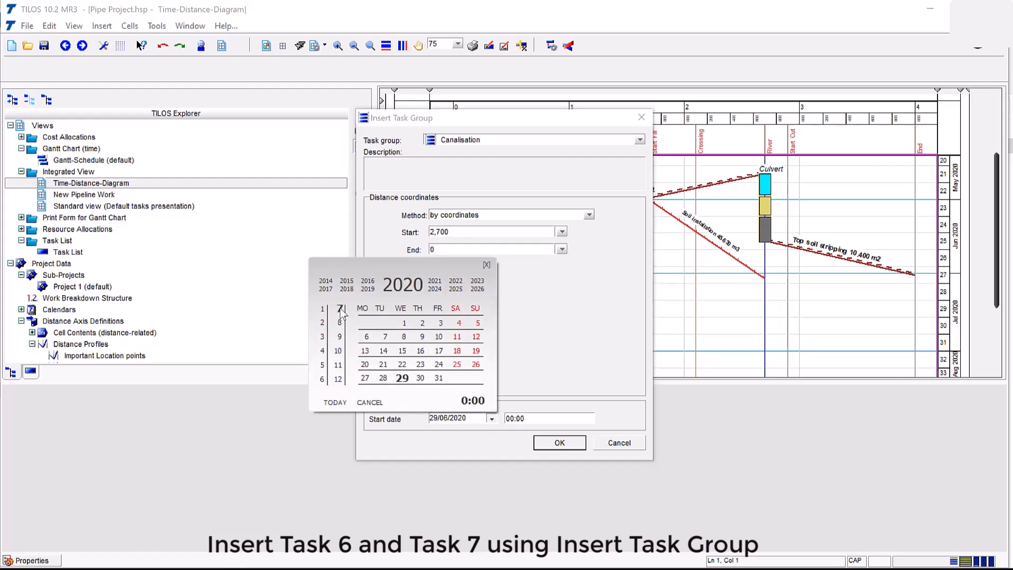
click(440, 324)
click(560, 443)
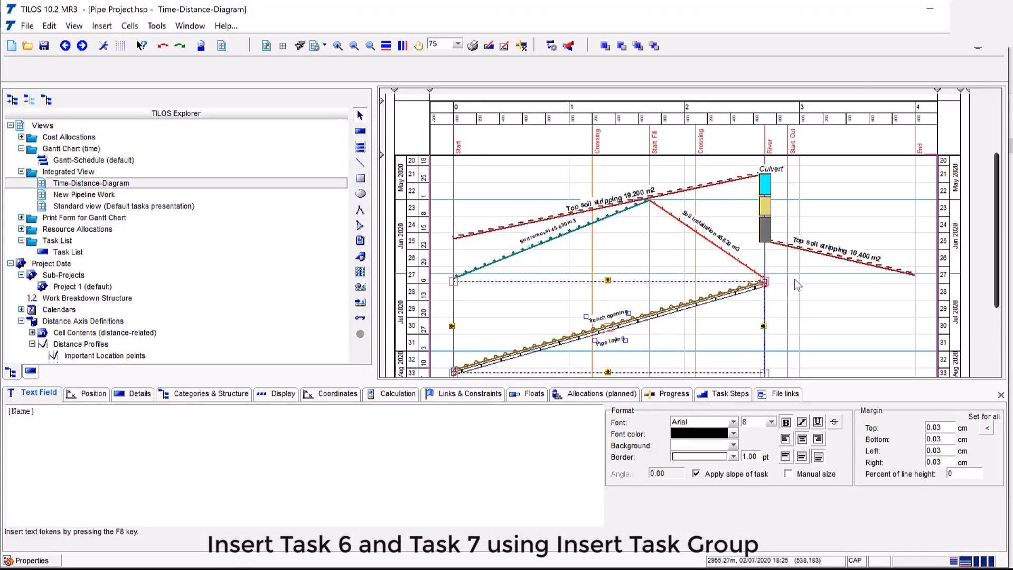
Set the Trench opening task's end date to 12/08/2020 in its coordinates
scroll(797, 285, down, 1)
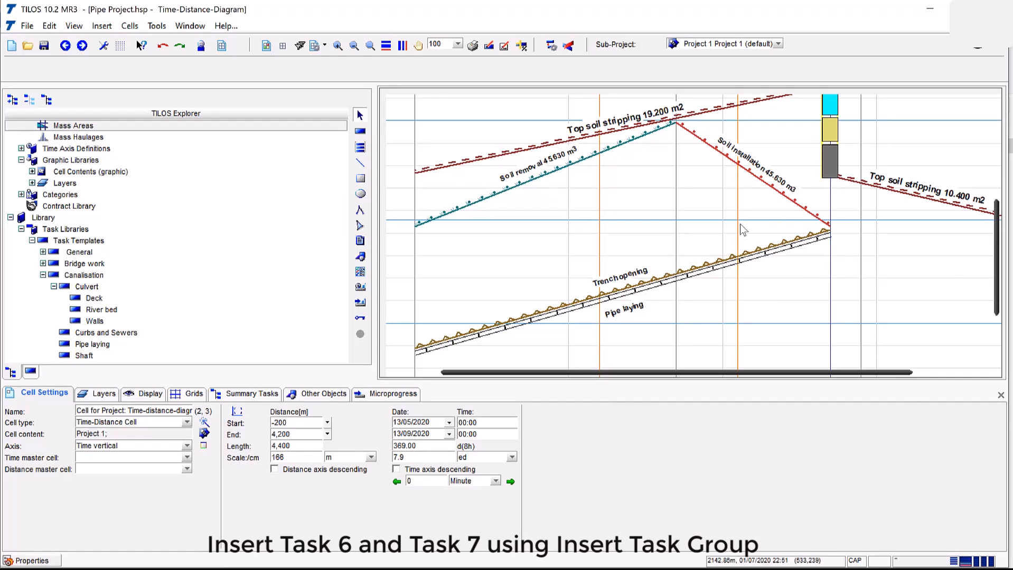
click(663, 274)
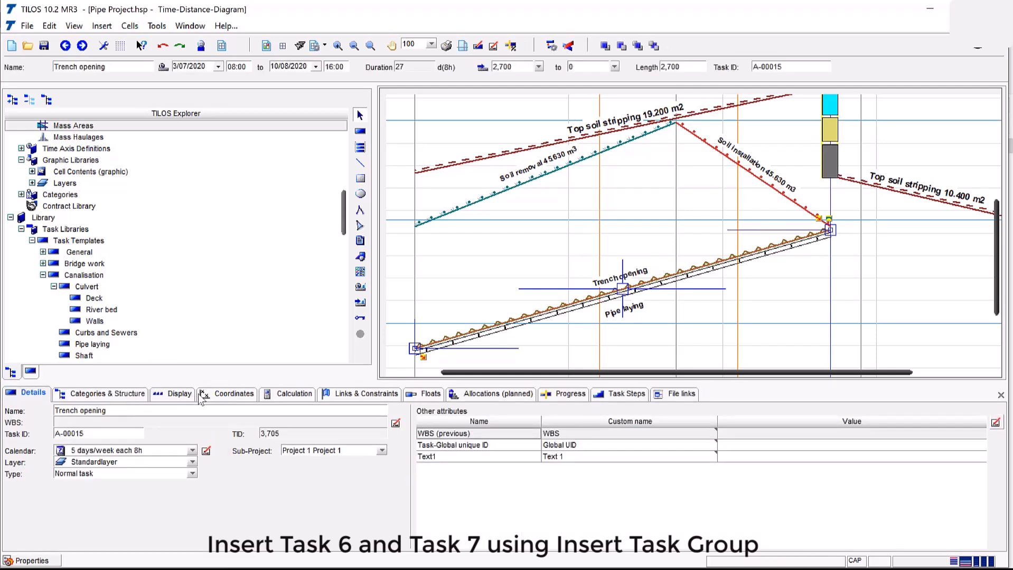
click(225, 395)
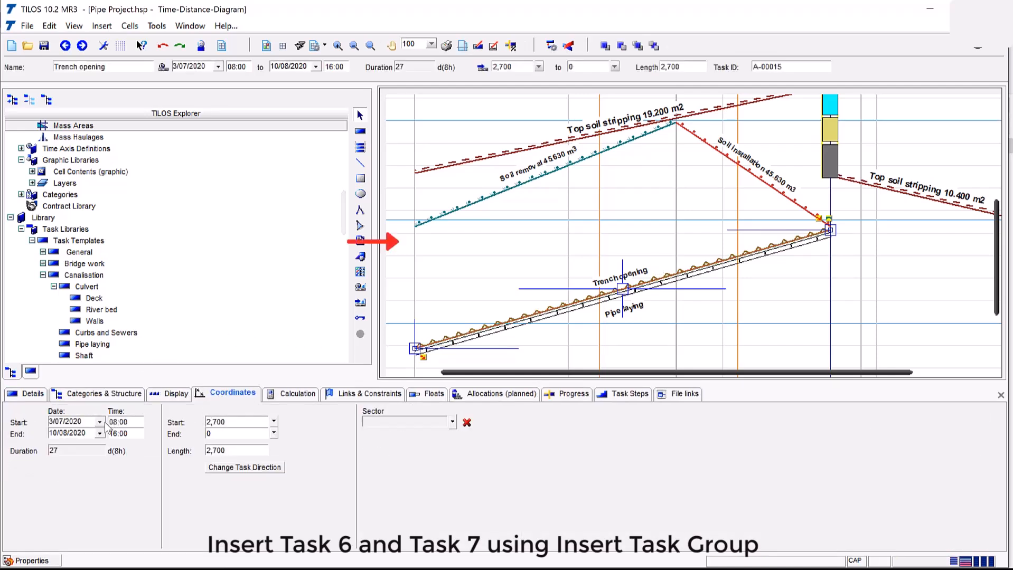
click(100, 423)
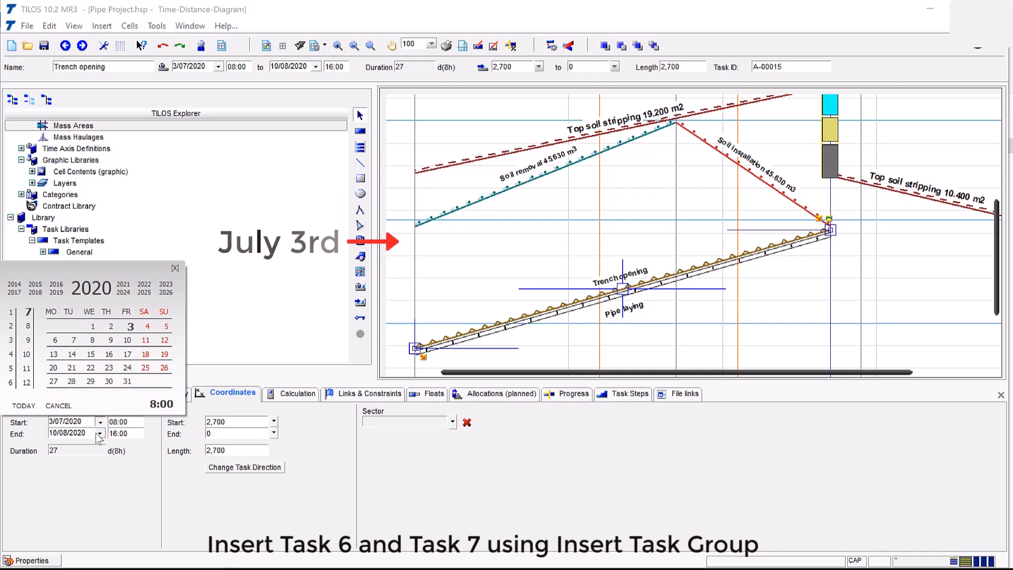
click(100, 434)
click(100, 434)
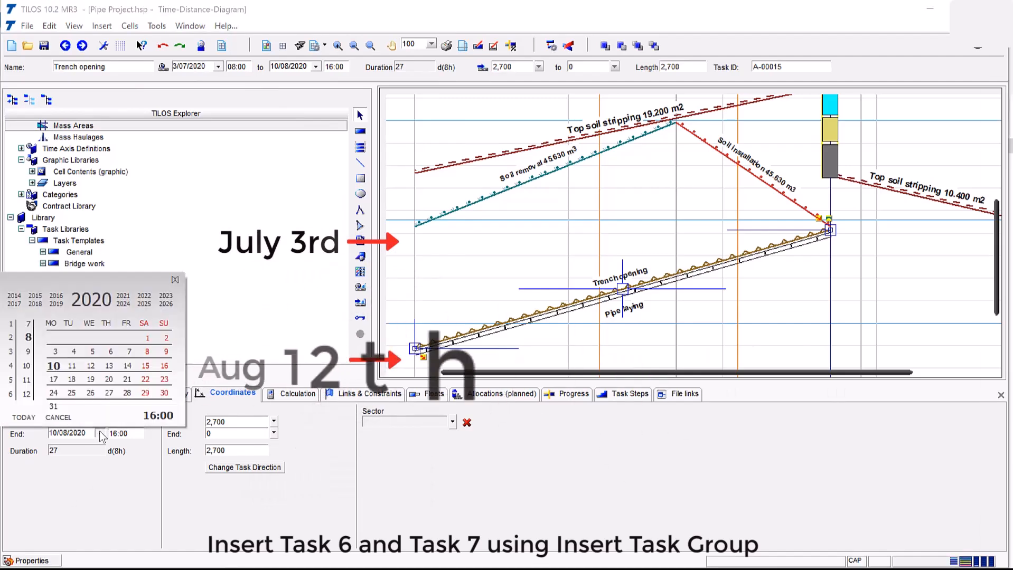
click(93, 368)
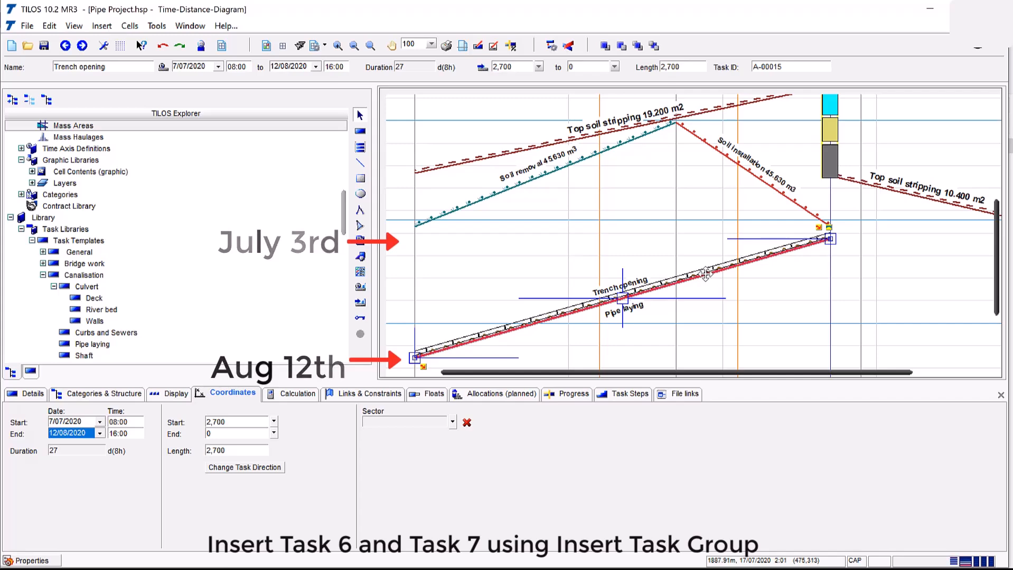
Set the Trench opening task's start date to 5/07/2020 and enter 12/08/2020 as its end date again
click(705, 275)
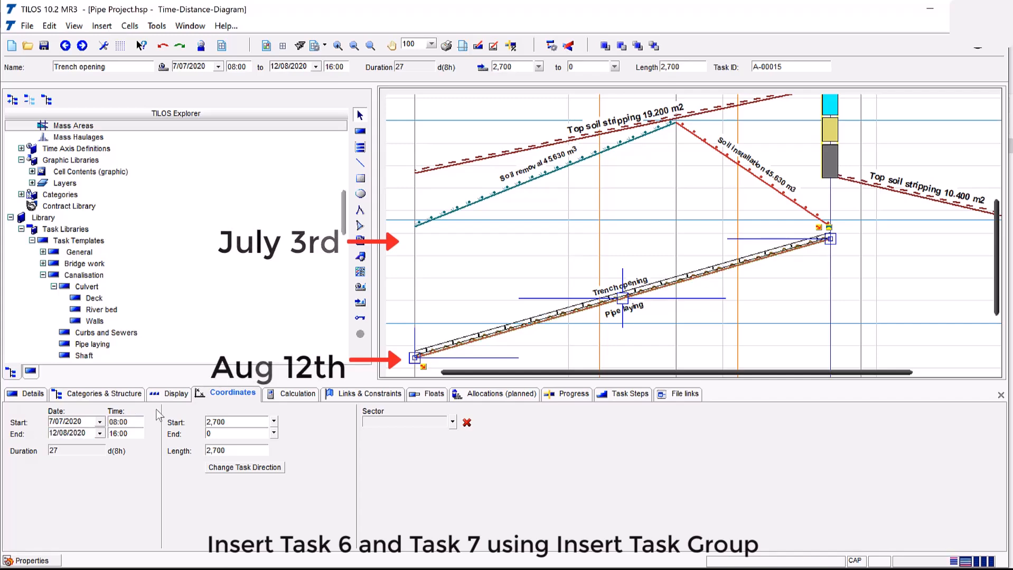
click(100, 424)
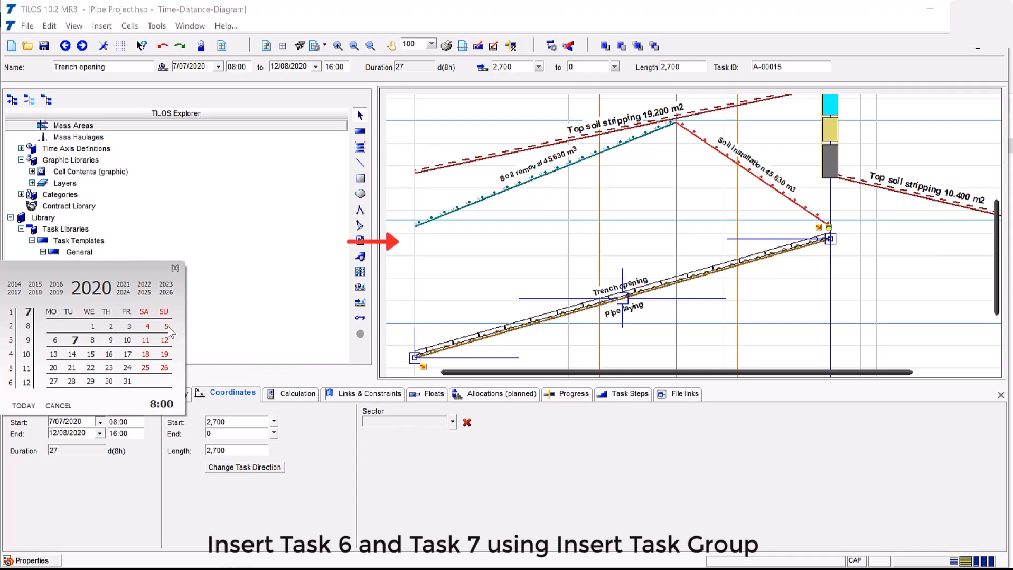
click(167, 327)
click(104, 433)
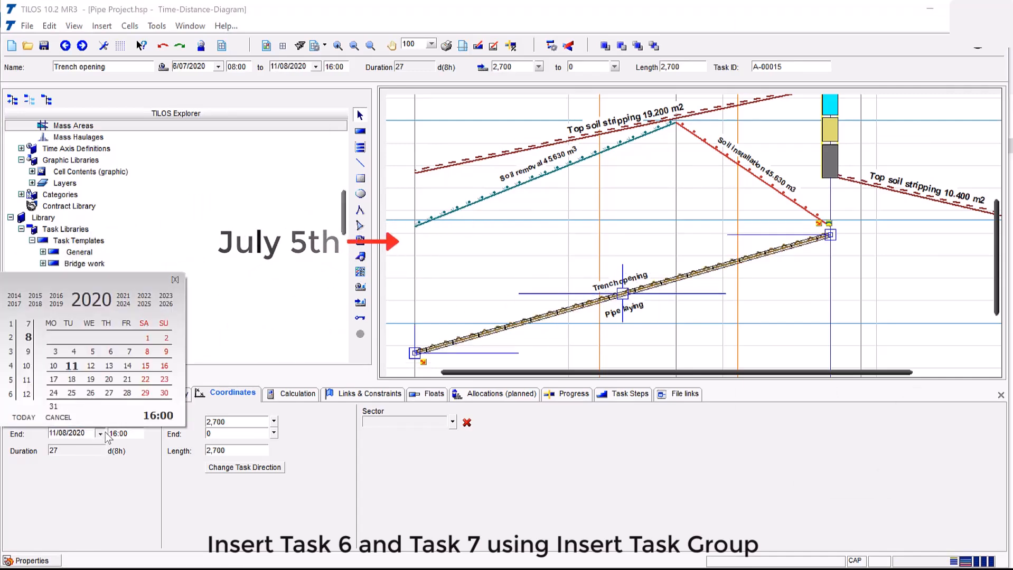
click(91, 367)
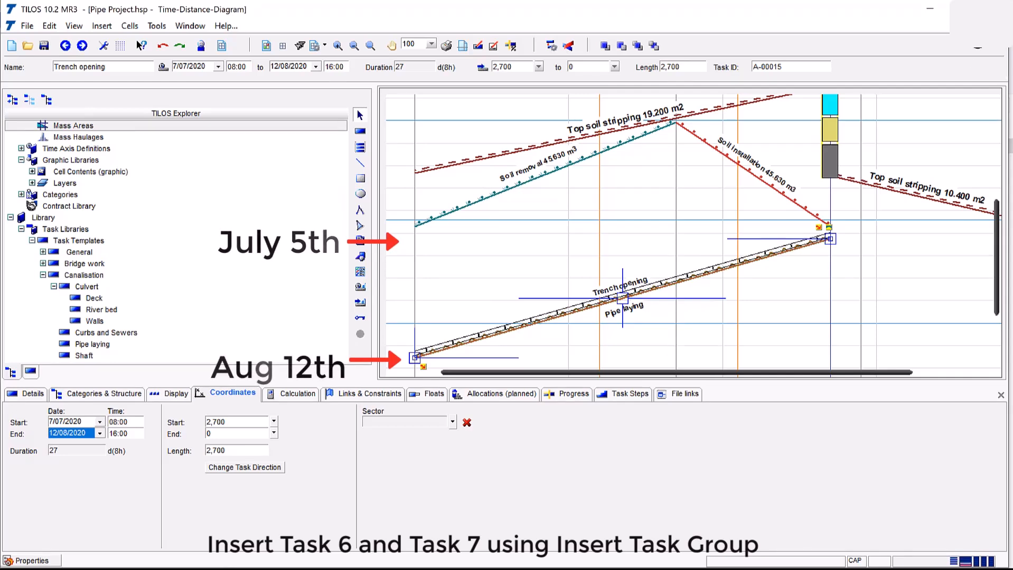
Set the Pipe laying task's calculation to Work rate
click(867, 275)
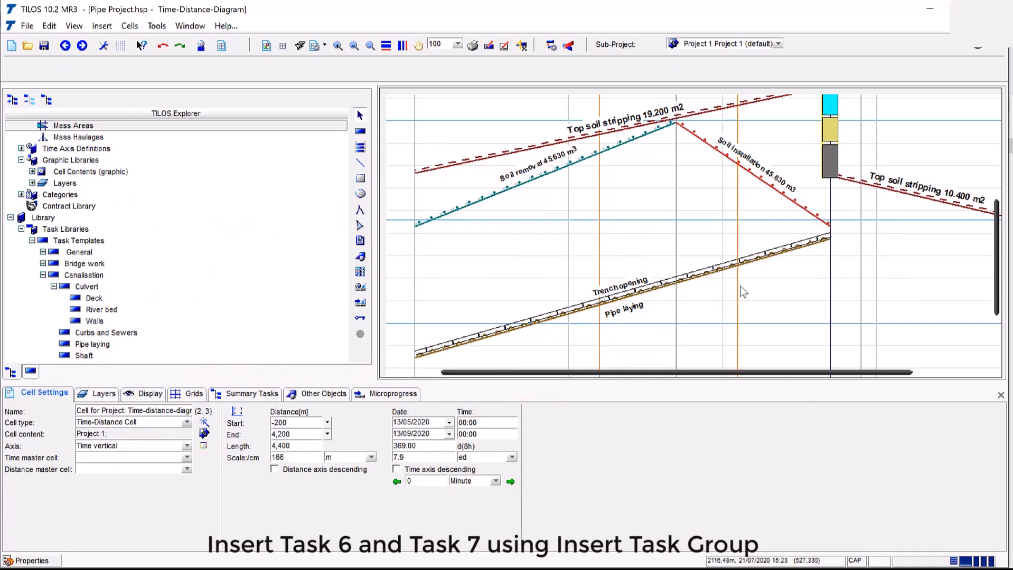
click(567, 306)
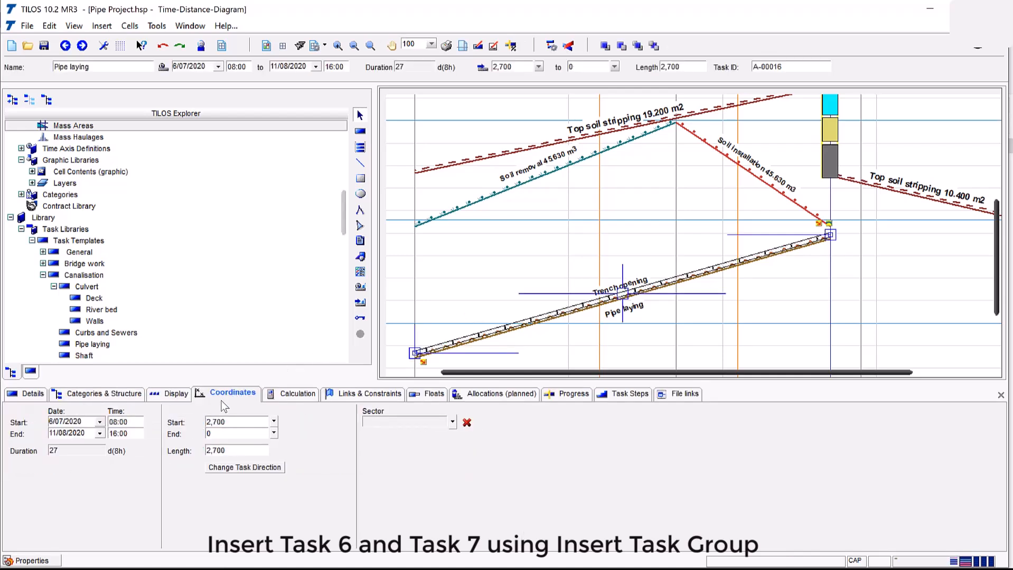
click(297, 395)
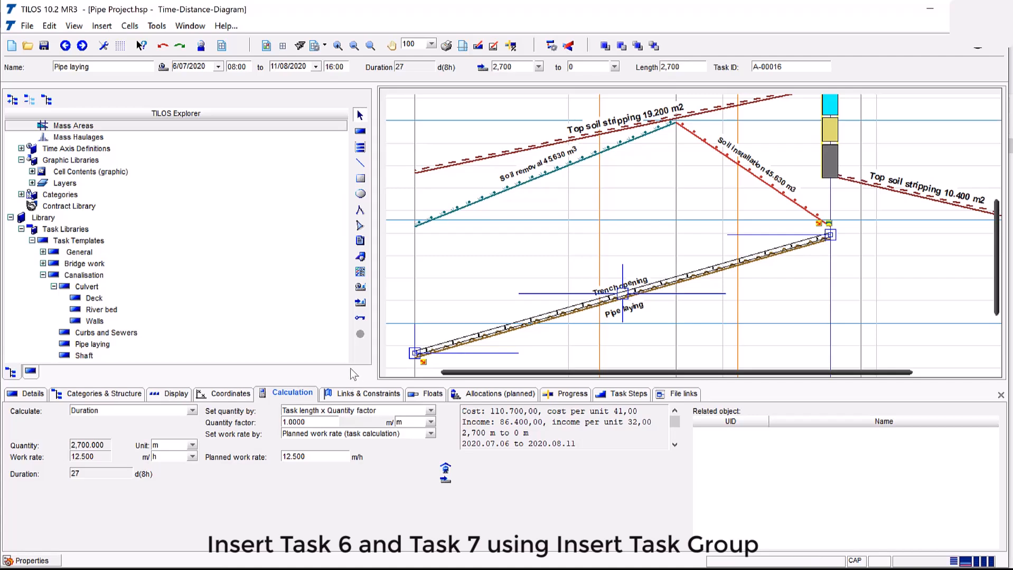
click(191, 412)
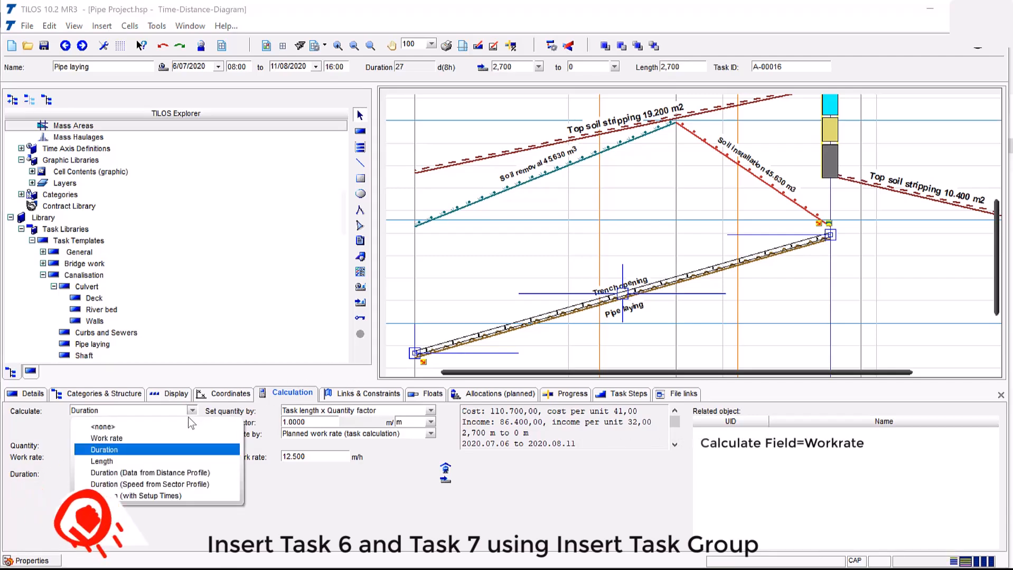
click(178, 439)
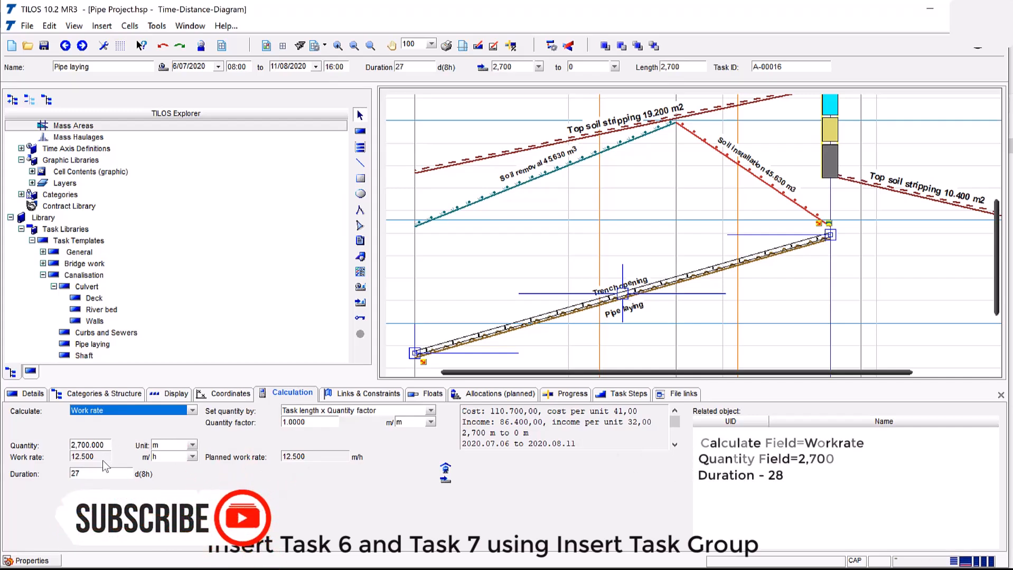
Set the Pipe laying task's duration to 28 days
click(94, 474)
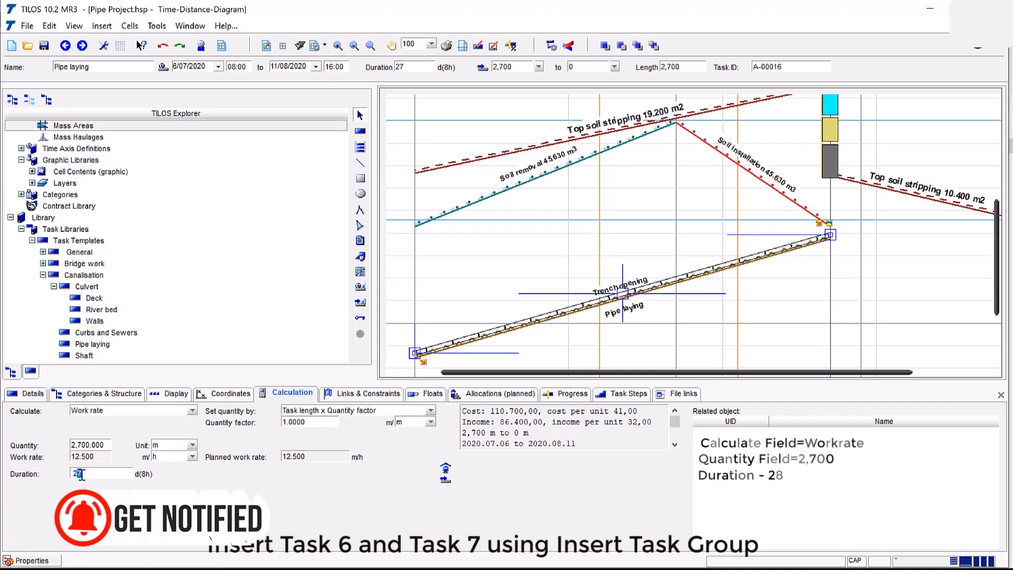
key(BackSpace)
text(8)
click(179, 447)
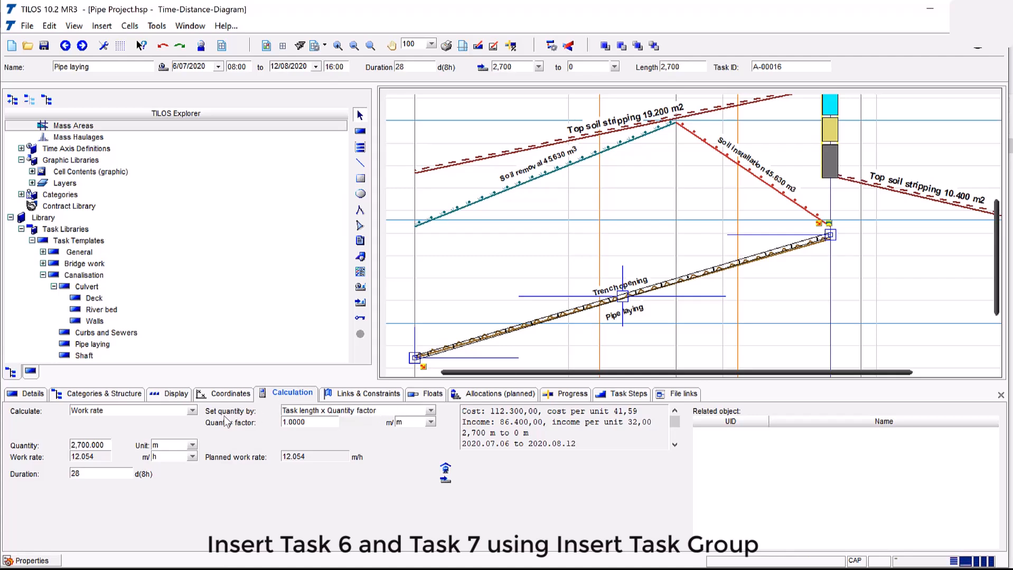
Set the Pipe laying task's duration to 26 days
click(102, 475)
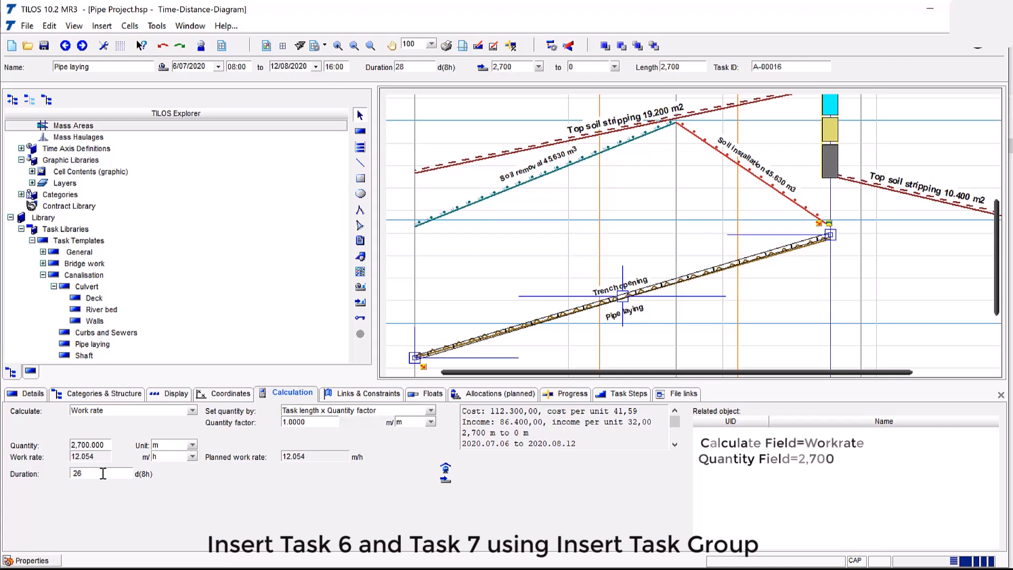
text(26)
click(300, 421)
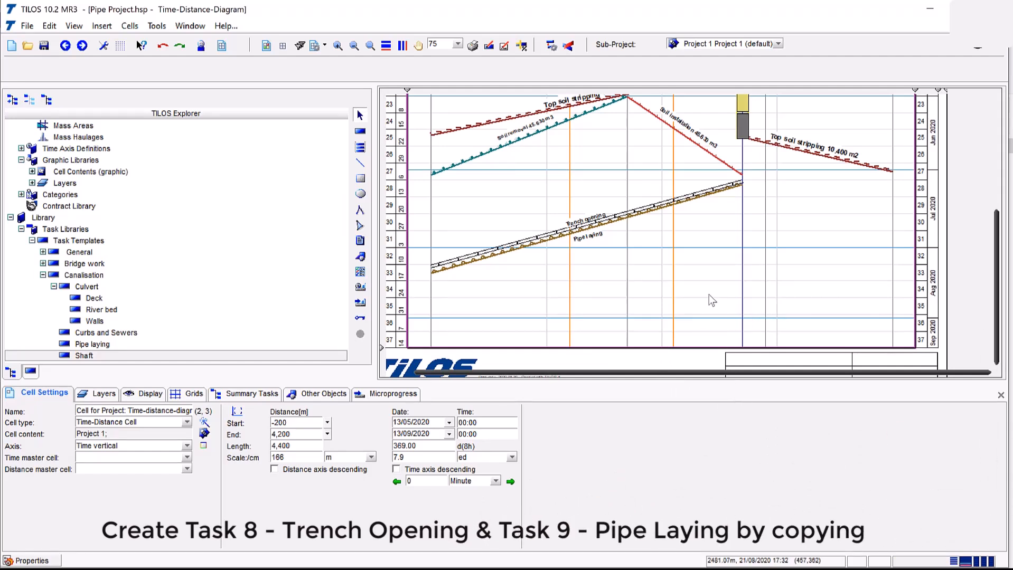
Copy the Trench opening and Pipe laying tasks together by coordinates to 2,700 to 4,000 m, with a destination start date of 1/08/2020
click(527, 243)
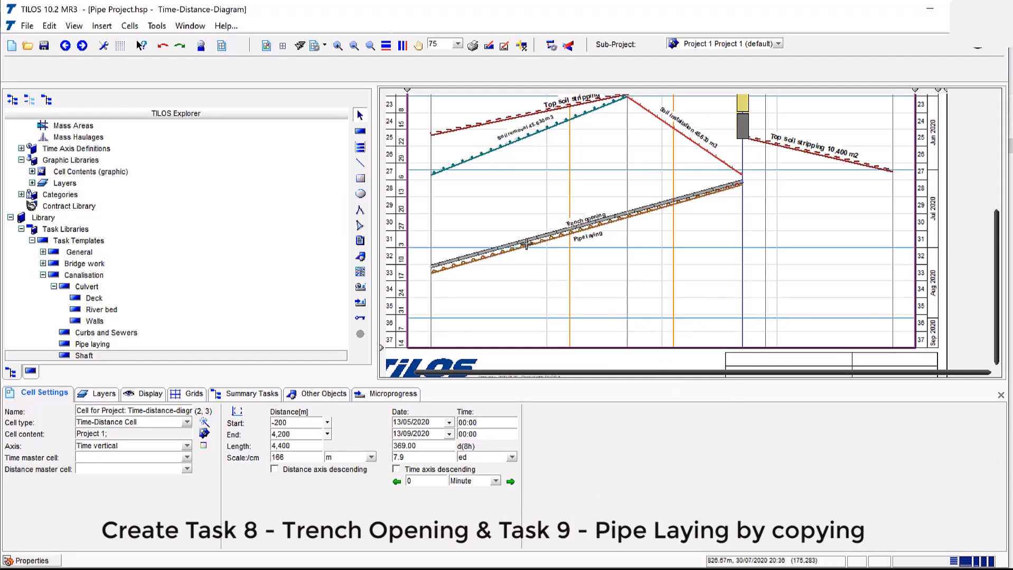
mouse_move(527, 243)
click(517, 244)
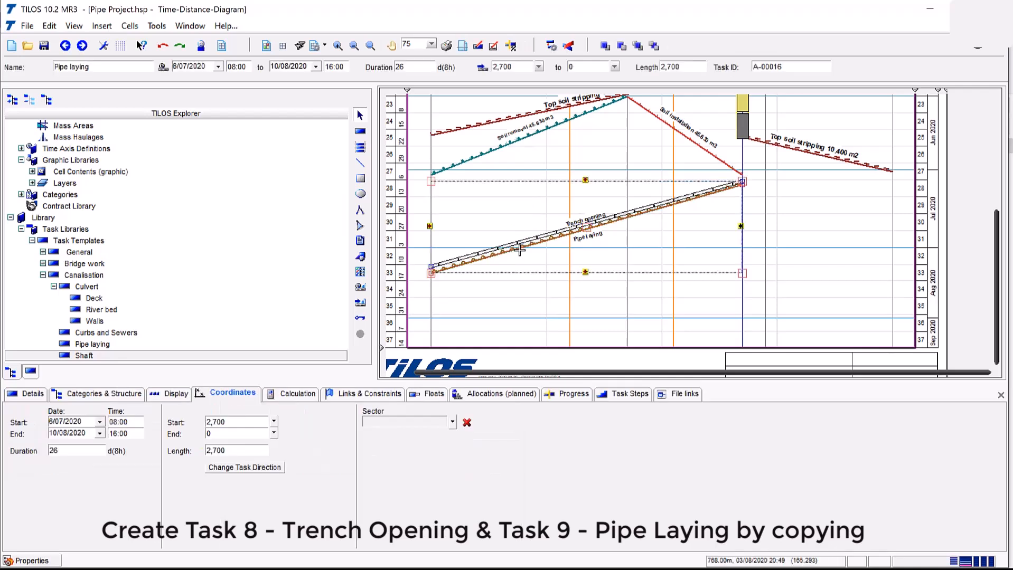
mouse_move(520, 250)
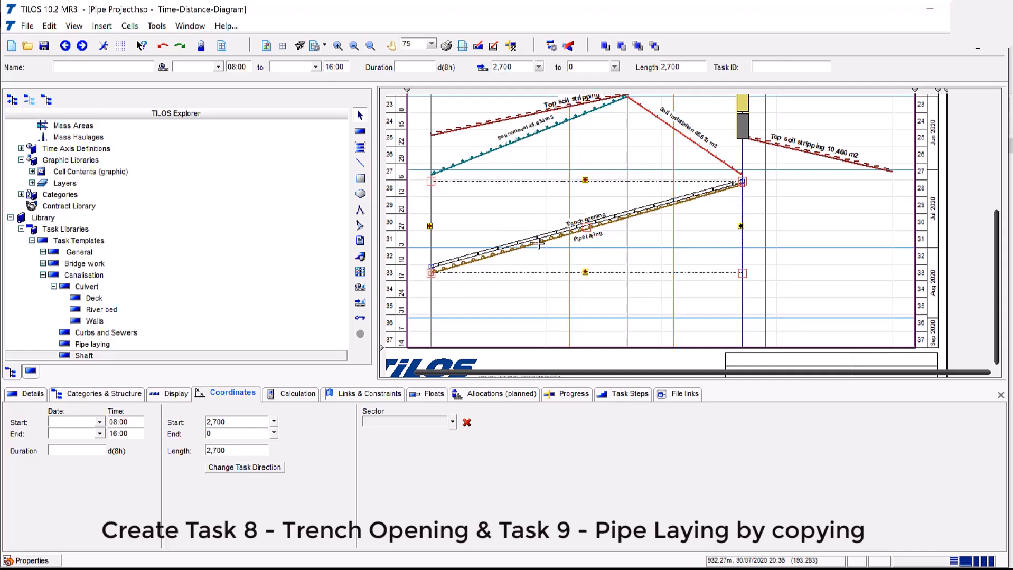
right_click(537, 244)
mouse_move(623, 272)
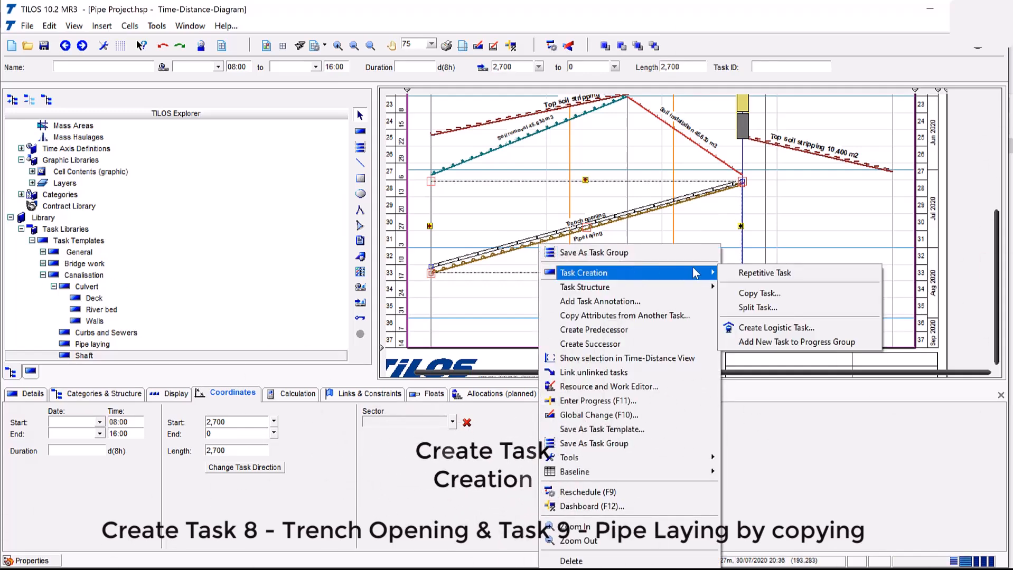
click(756, 293)
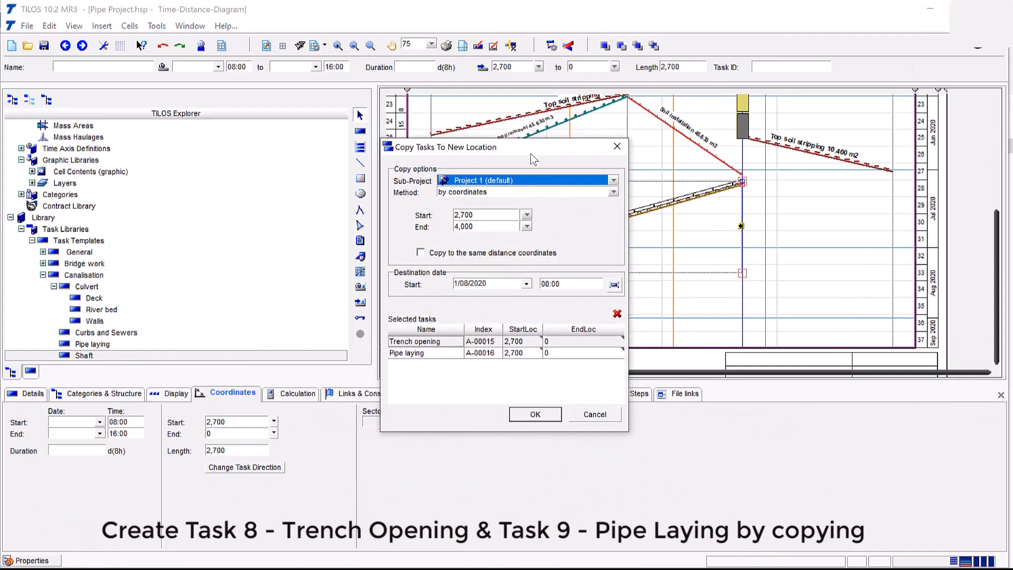
double_click(478, 216)
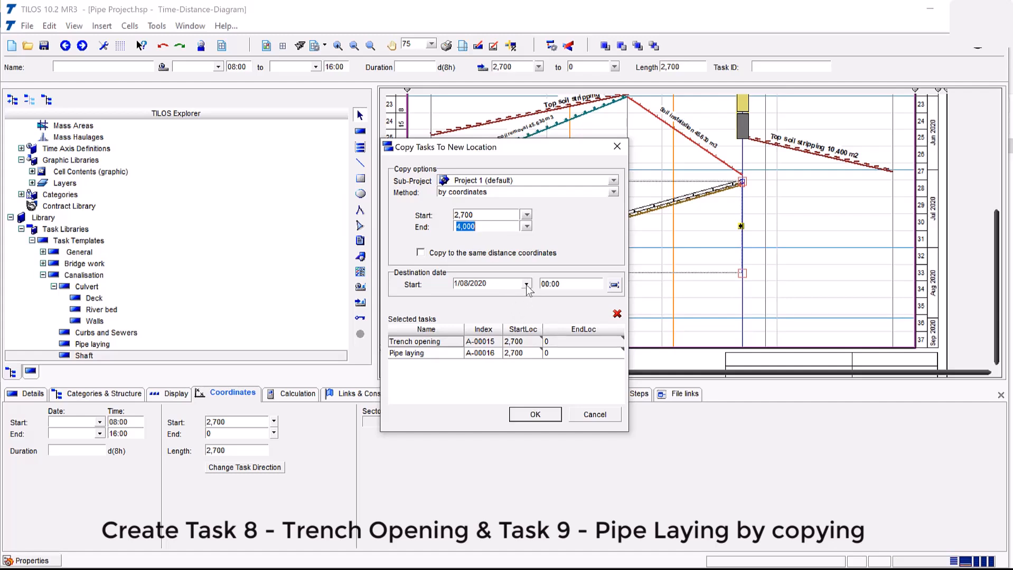
click(482, 284)
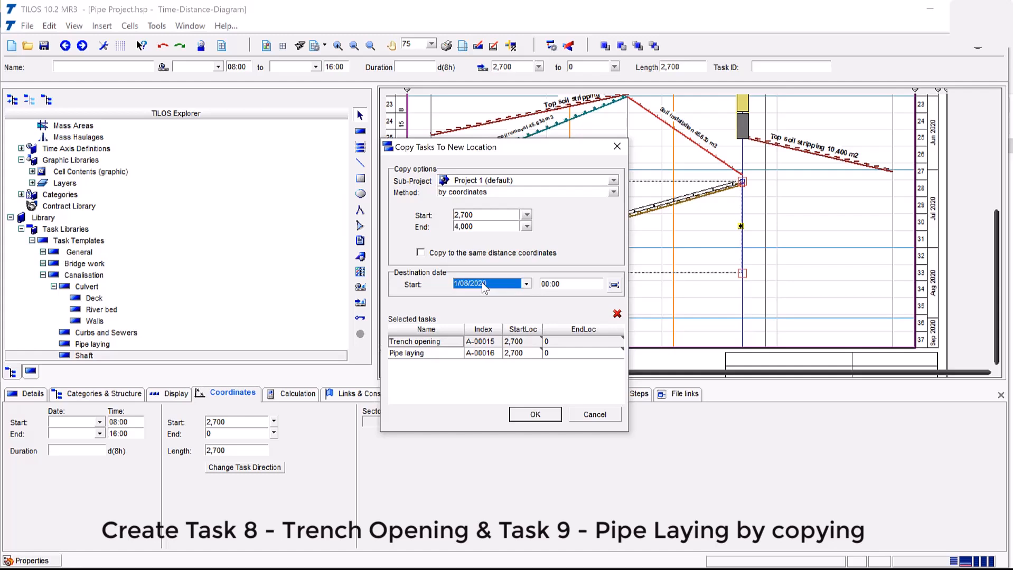
click(549, 419)
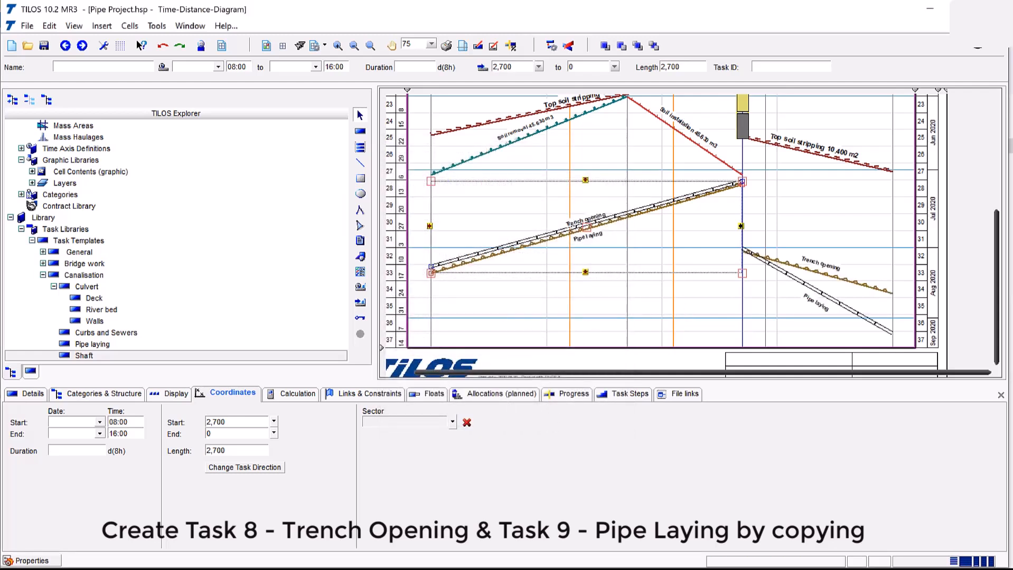
Set the copied Trench opening task between 2,700 and 4,000 m to start on 12/08/2020 and end on 2/09/2020
click(817, 272)
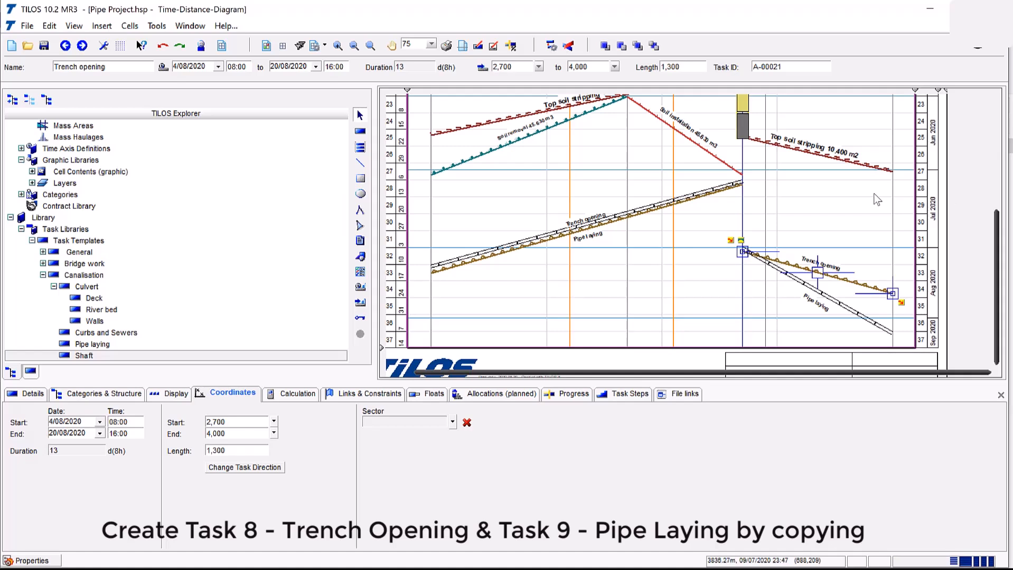
click(99, 422)
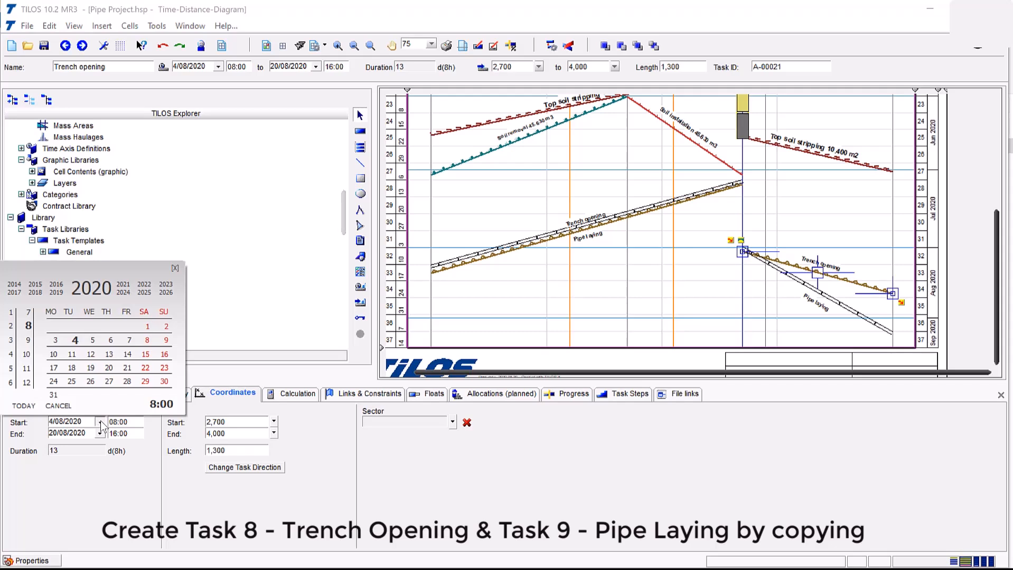
click(91, 356)
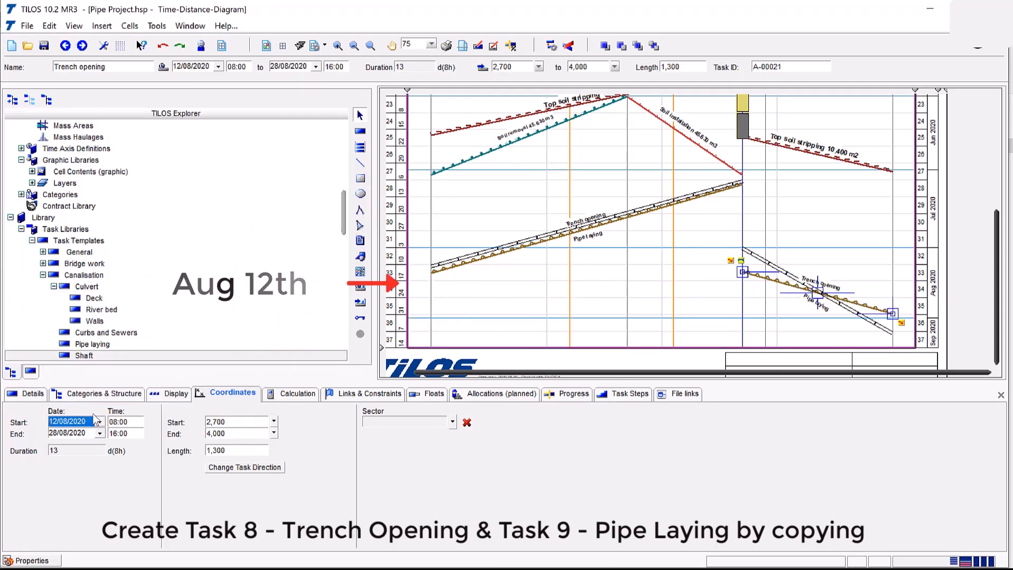
click(99, 434)
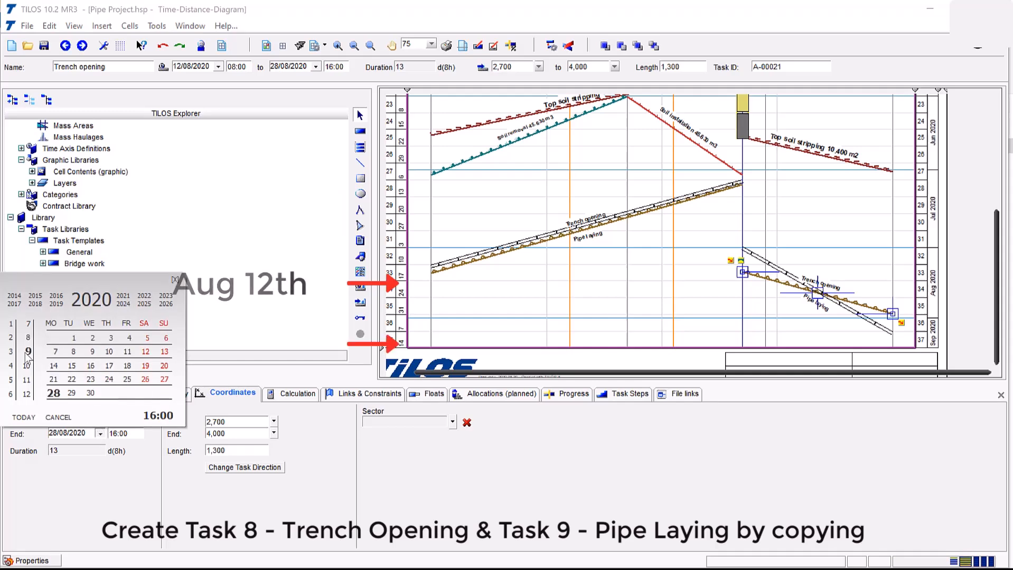
click(91, 338)
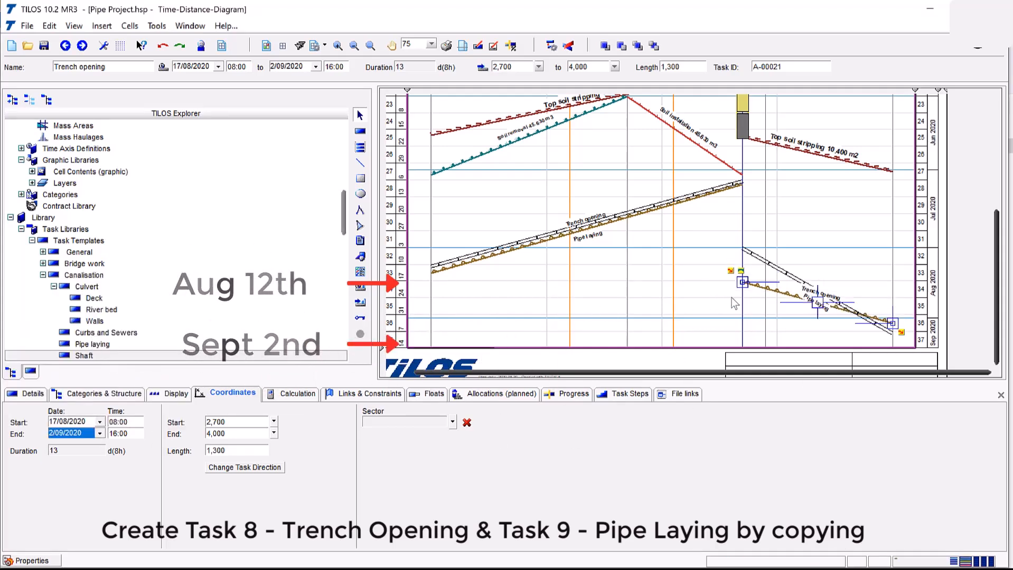
Set the copied Pipe laying task between 2,700 and 4,000 m to start on 14/08/2020 and end on 2/09/2020
click(758, 257)
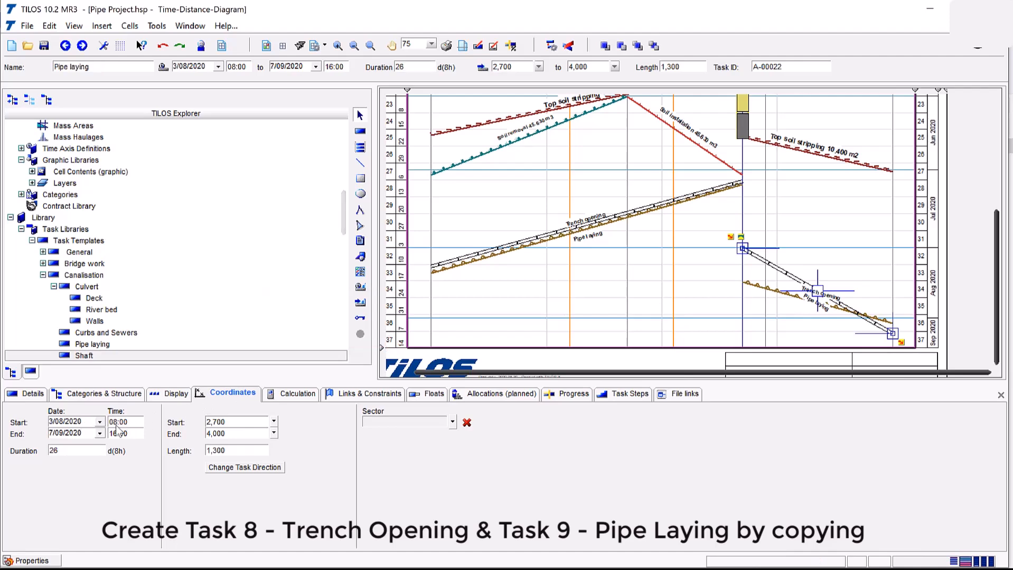
click(99, 422)
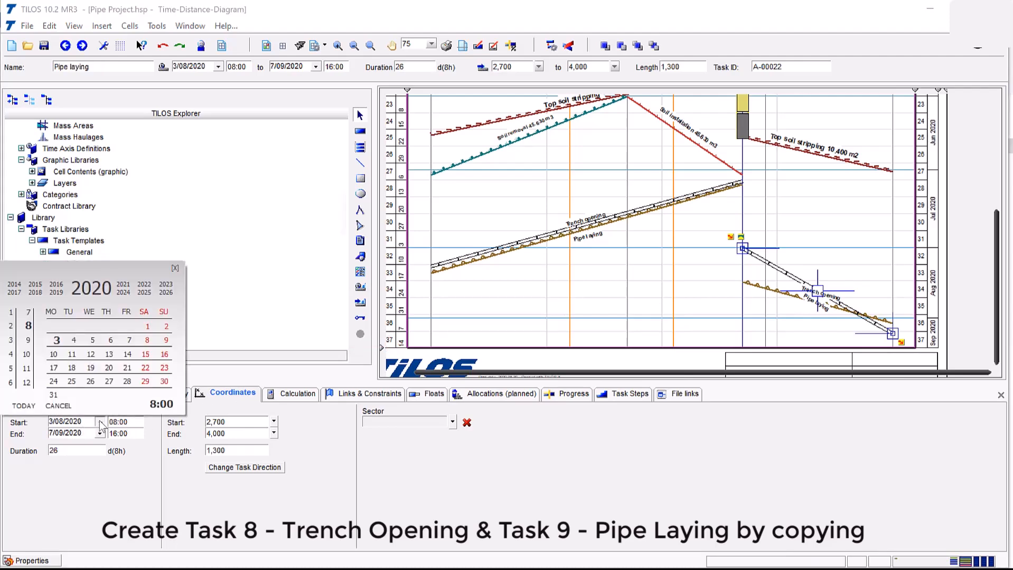
click(128, 355)
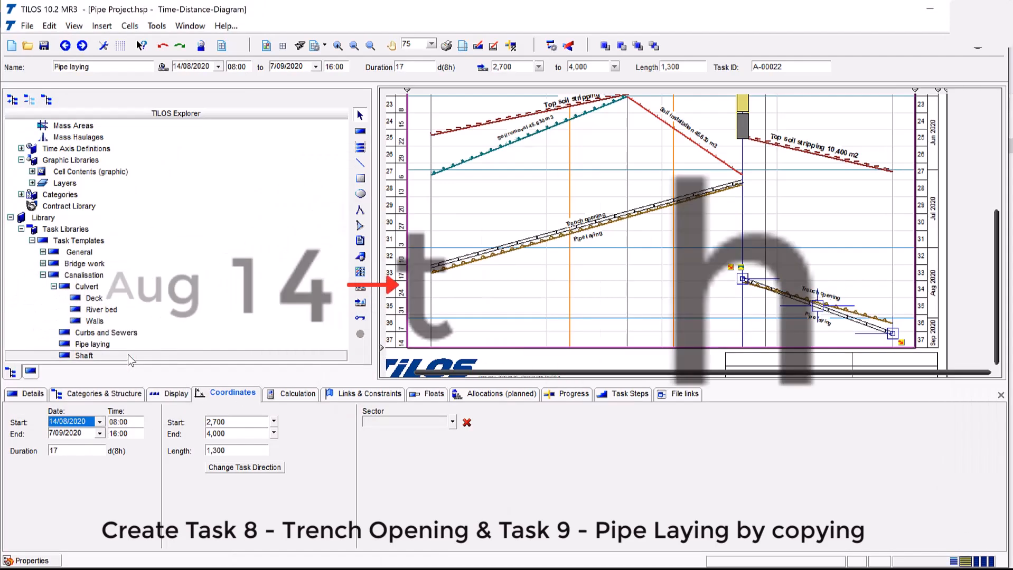
click(100, 434)
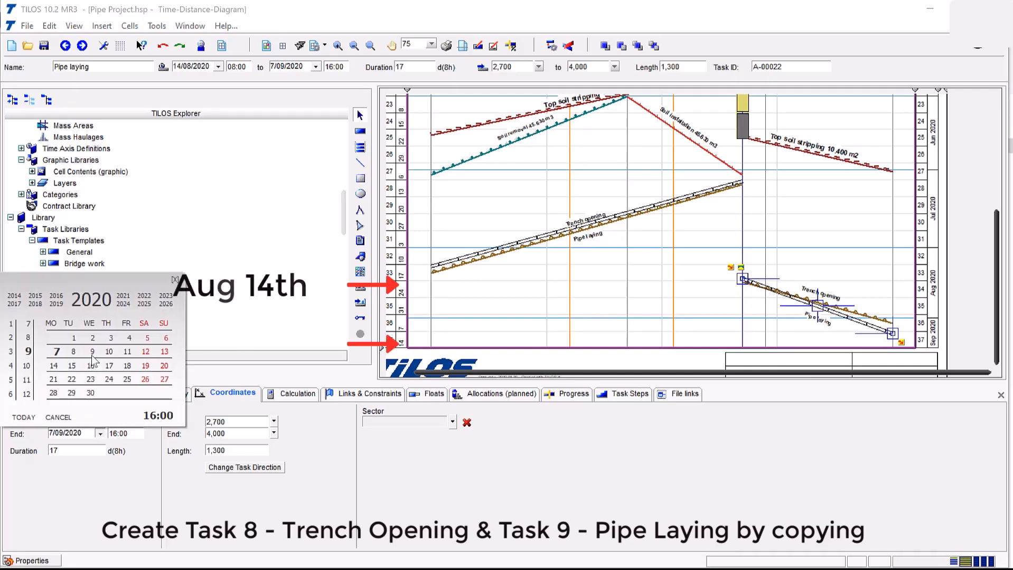
click(91, 339)
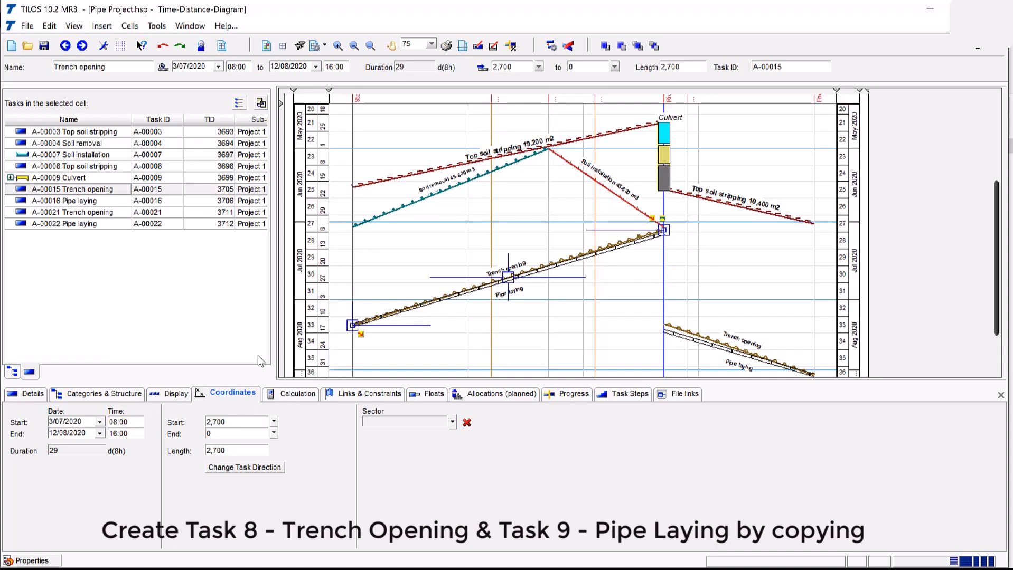
Set the copied Trench opening task A-00021 to calculate Work rate, with a duration of 15 days
click(167, 212)
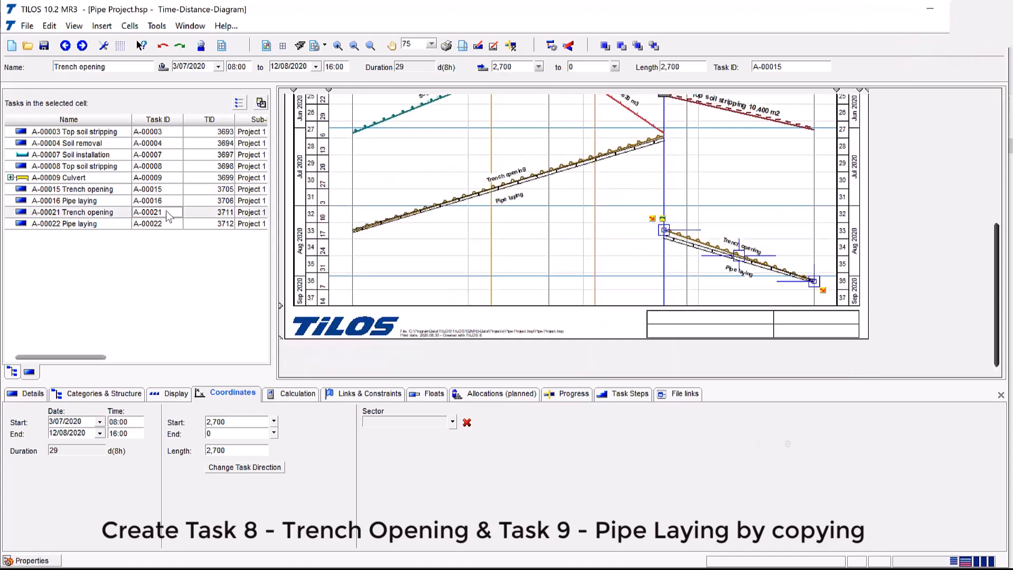
click(293, 395)
click(183, 416)
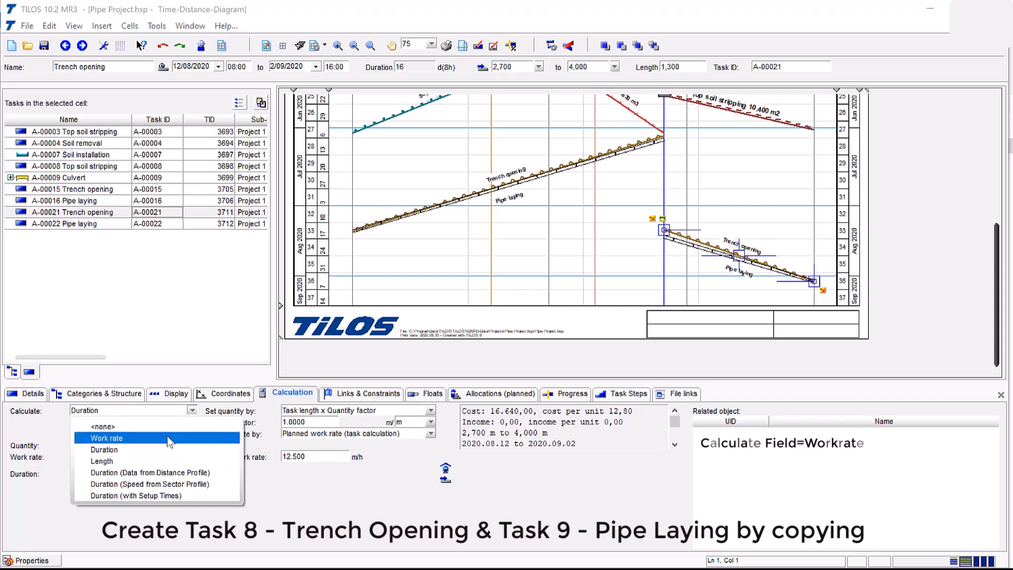
click(167, 436)
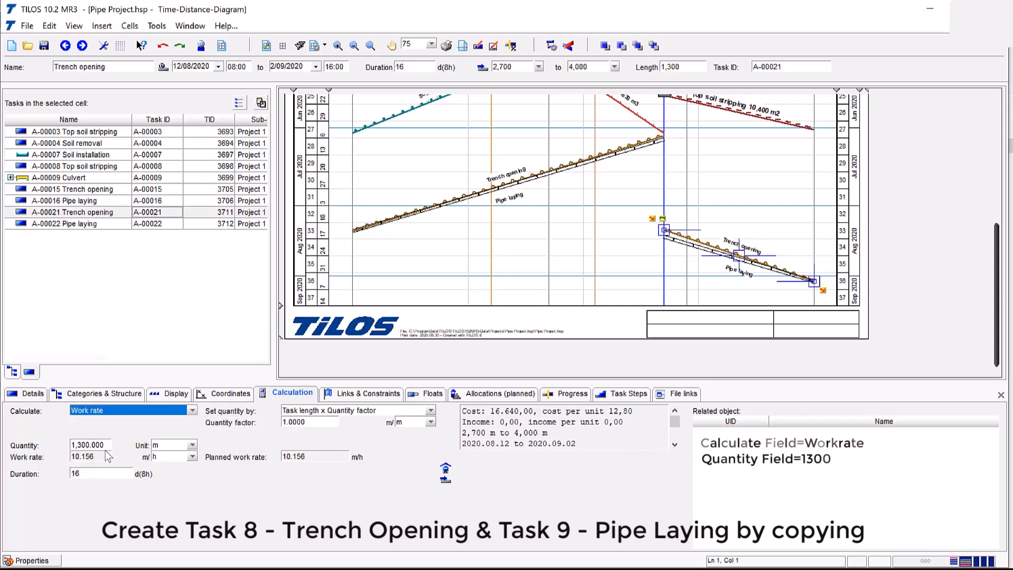
double_click(97, 474)
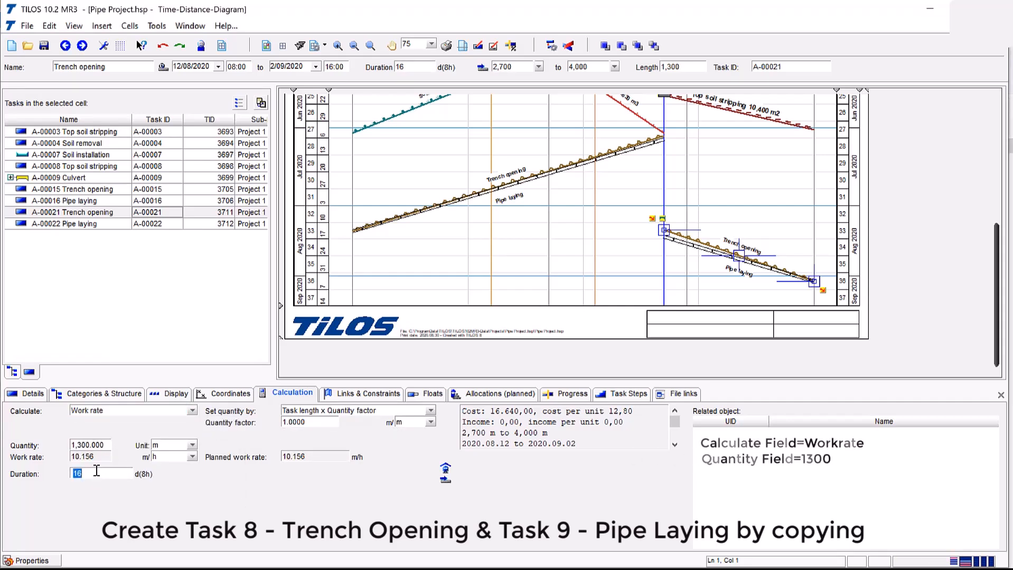
text(15)
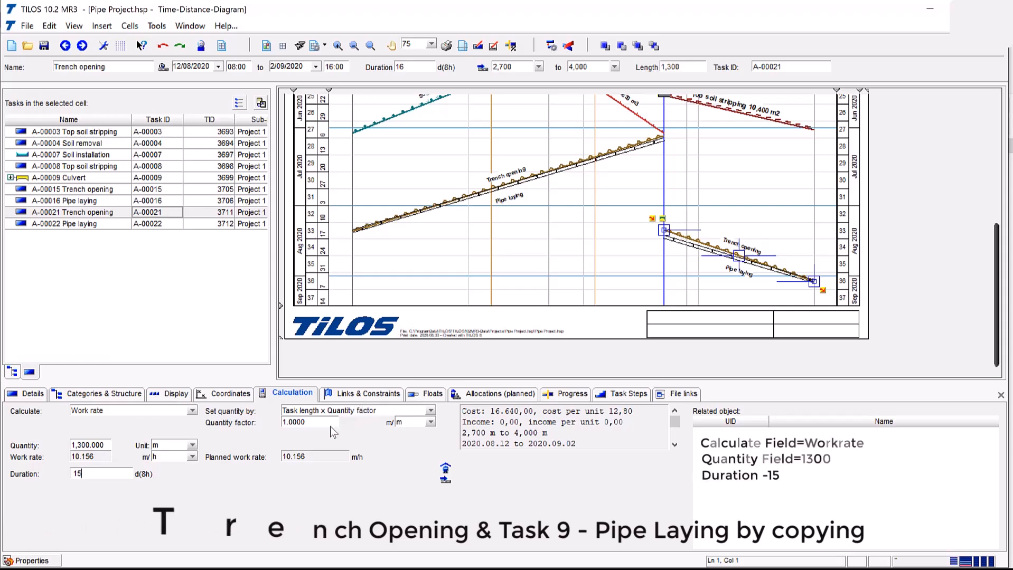
double_click(316, 428)
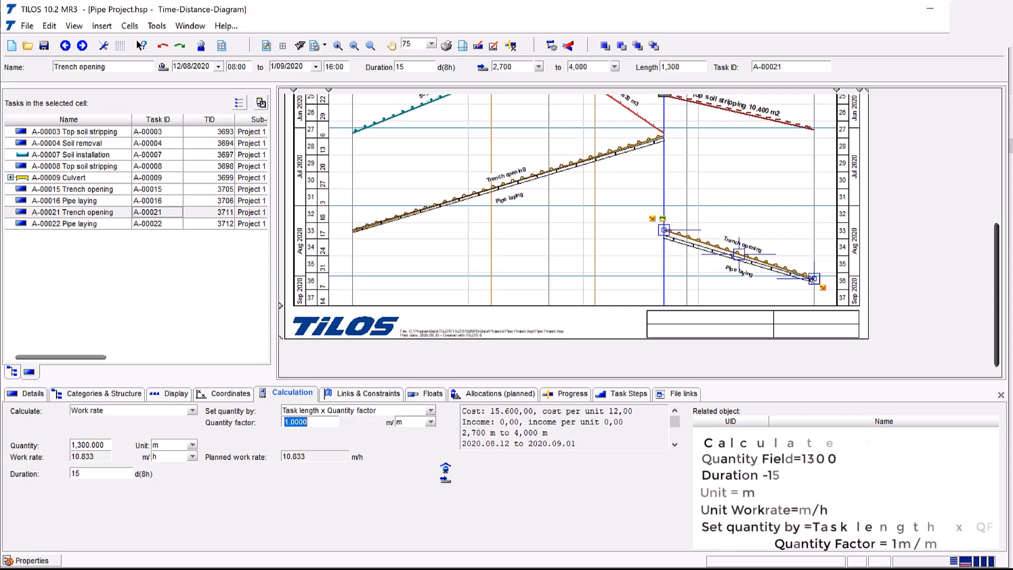
Check the calculation type, quantity and duration of the copied Pipe laying task A-00022
click(65, 223)
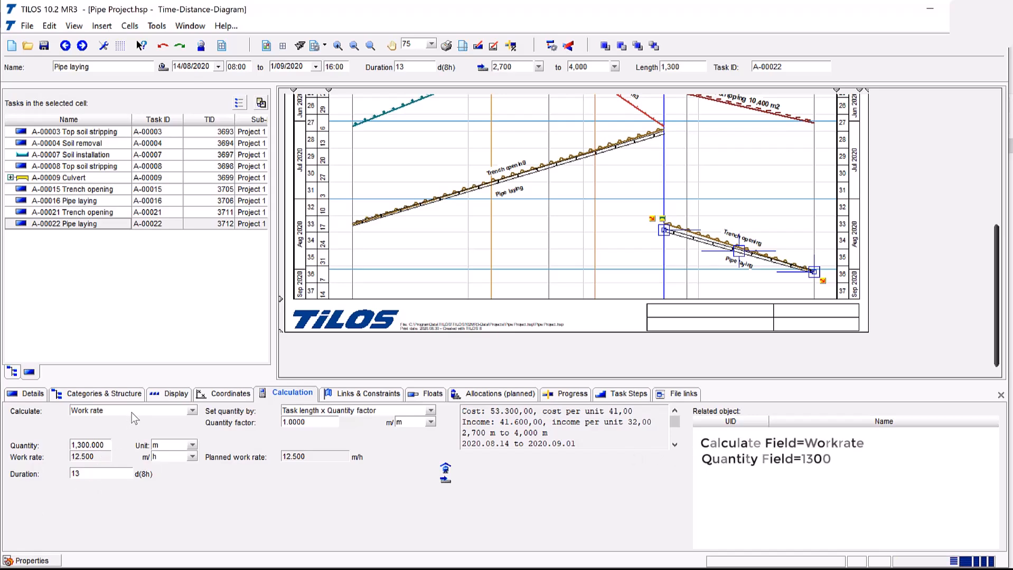
double_click(106, 444)
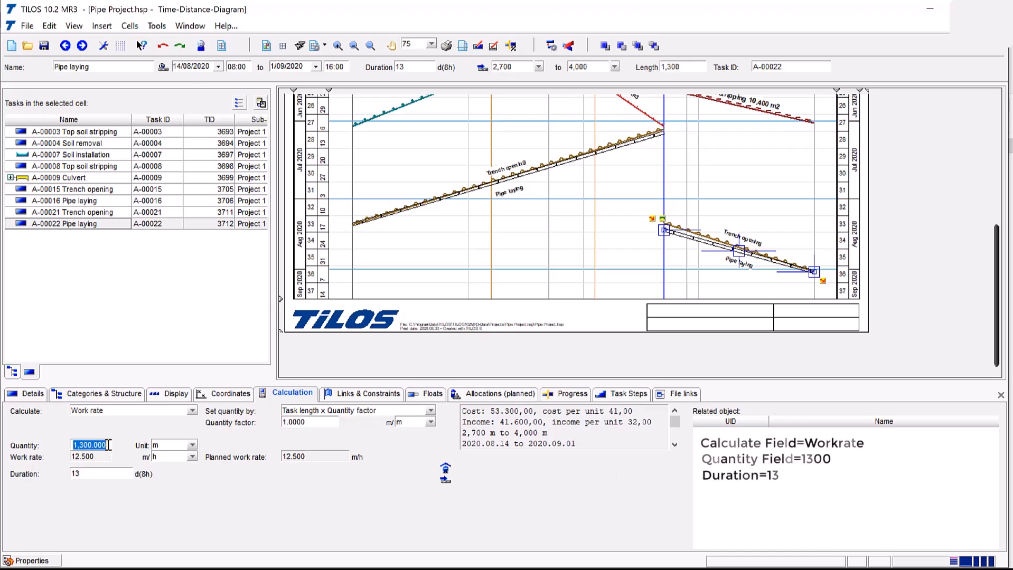
click(107, 475)
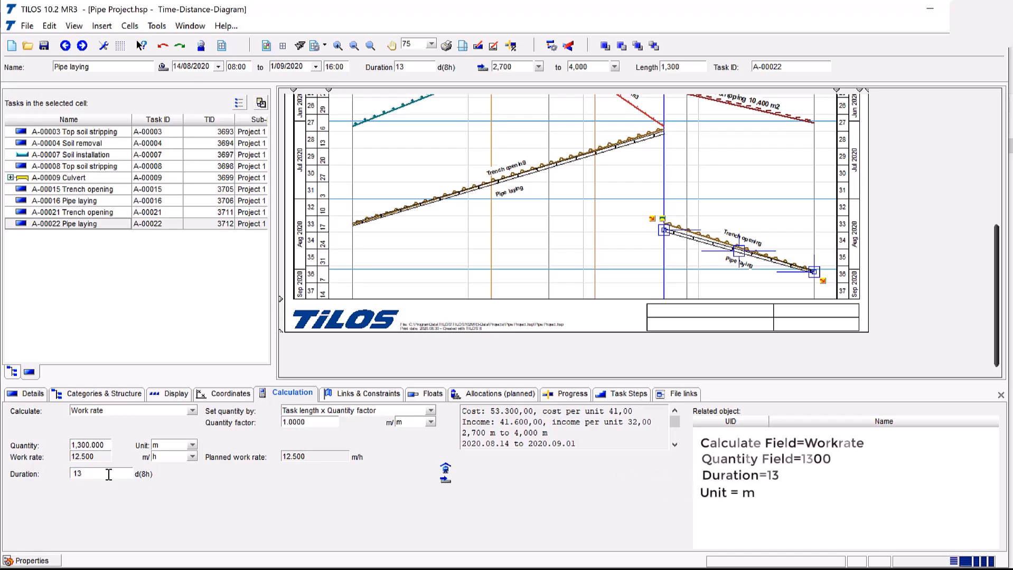